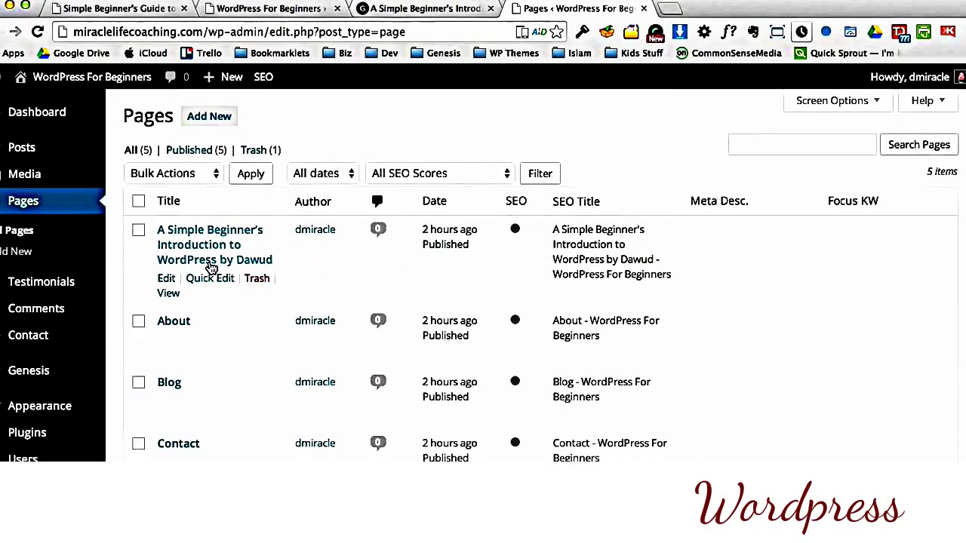
Step: Inspect the heading on the live introduction page
click(400, 10)
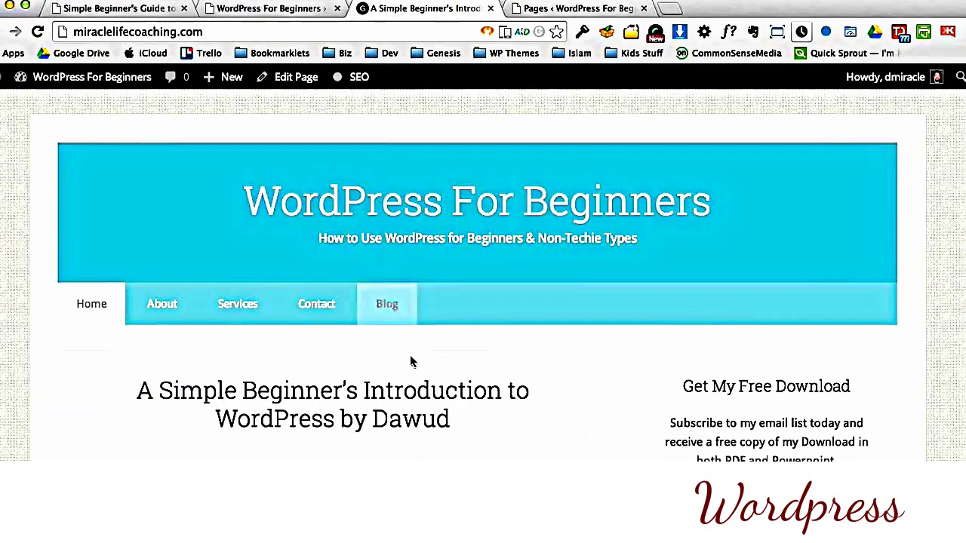
drag(451, 421, 136, 390)
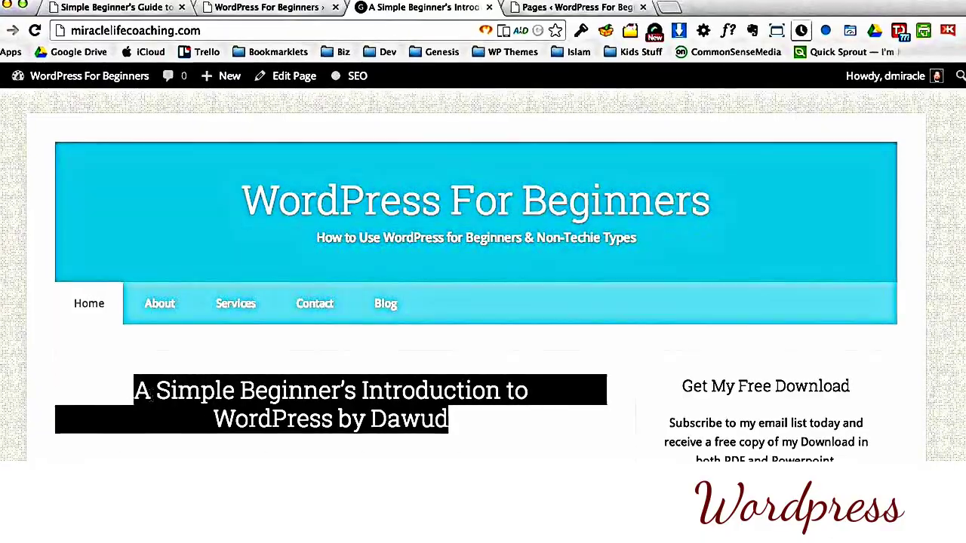
click(445, 422)
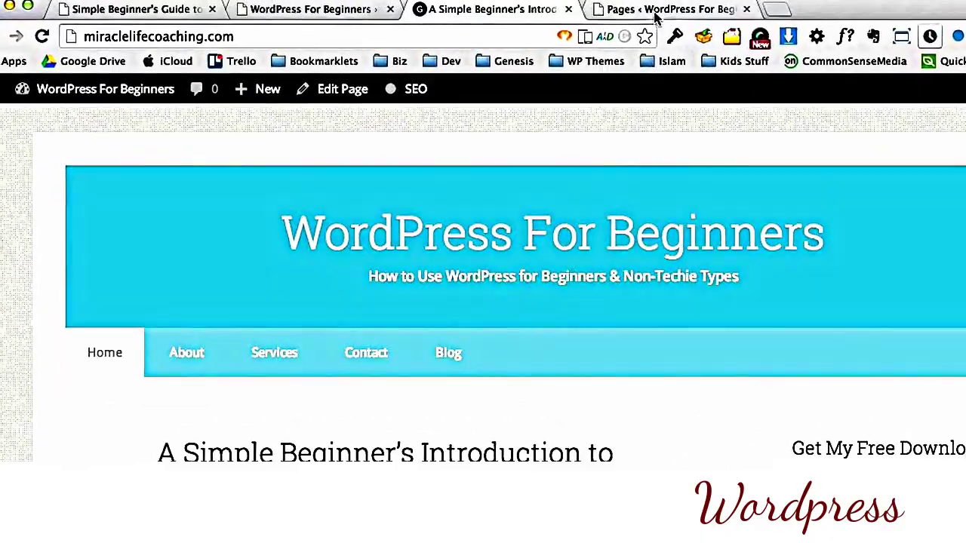
Step: Shorten the page title to 'A Simple Beginner's Introduction to WordPress', update it, and view the live page
click(619, 7)
click(74, 278)
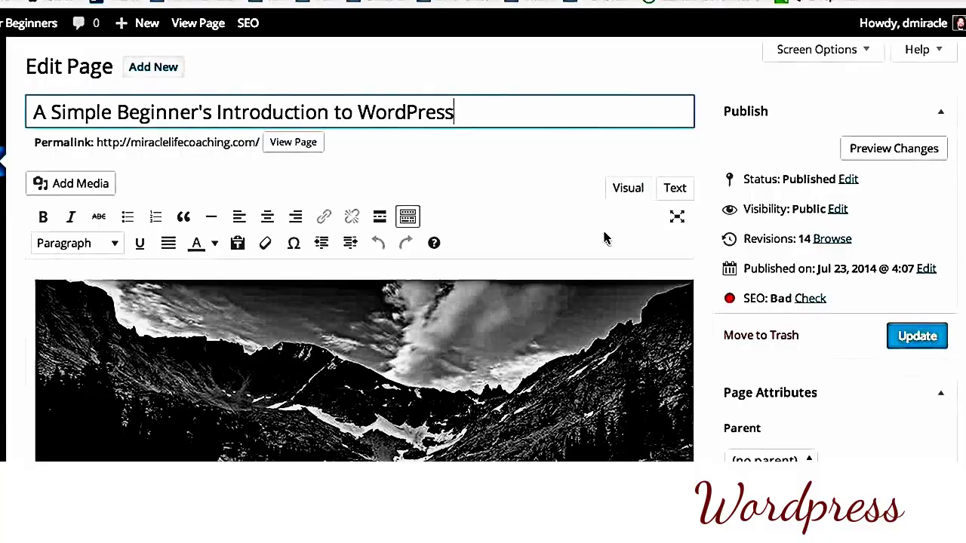
drag(472, 112, 122, 107)
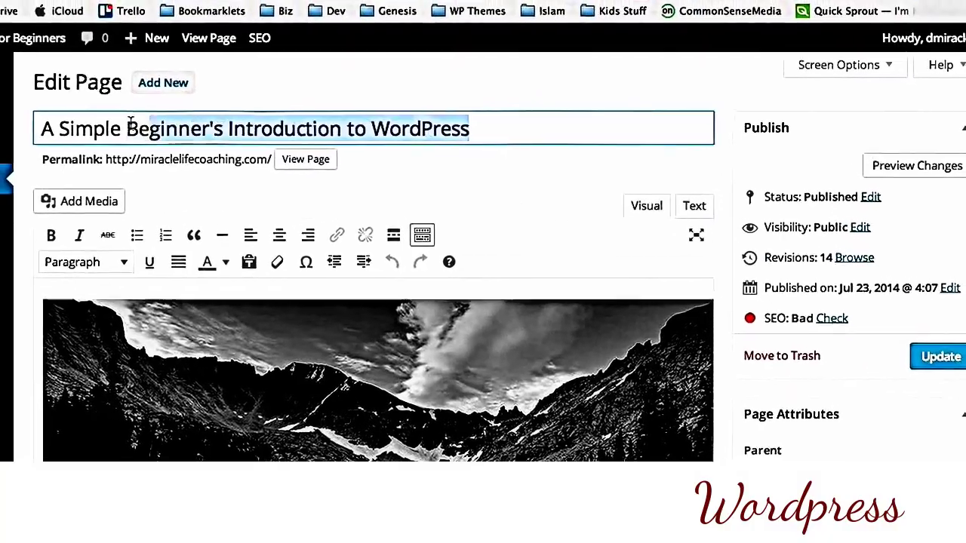
click(469, 128)
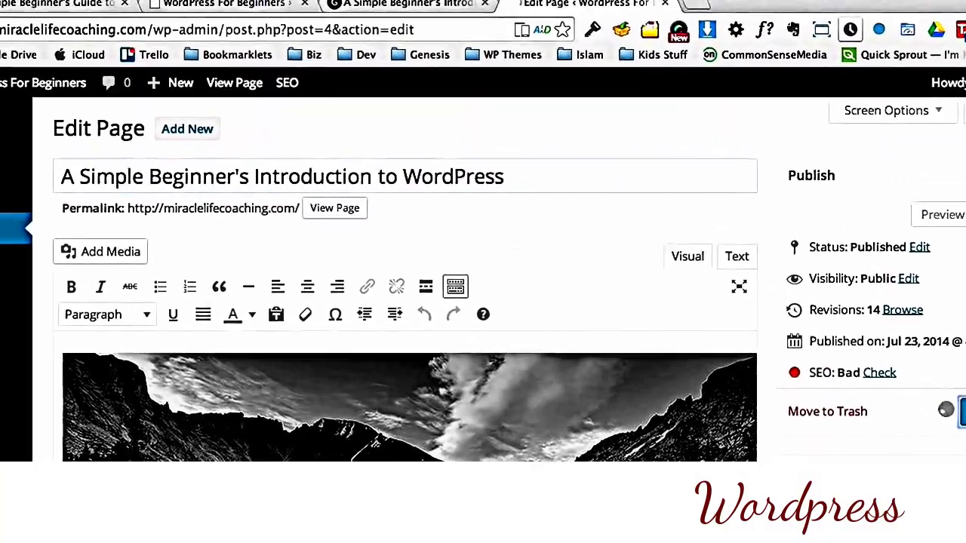
click(954, 412)
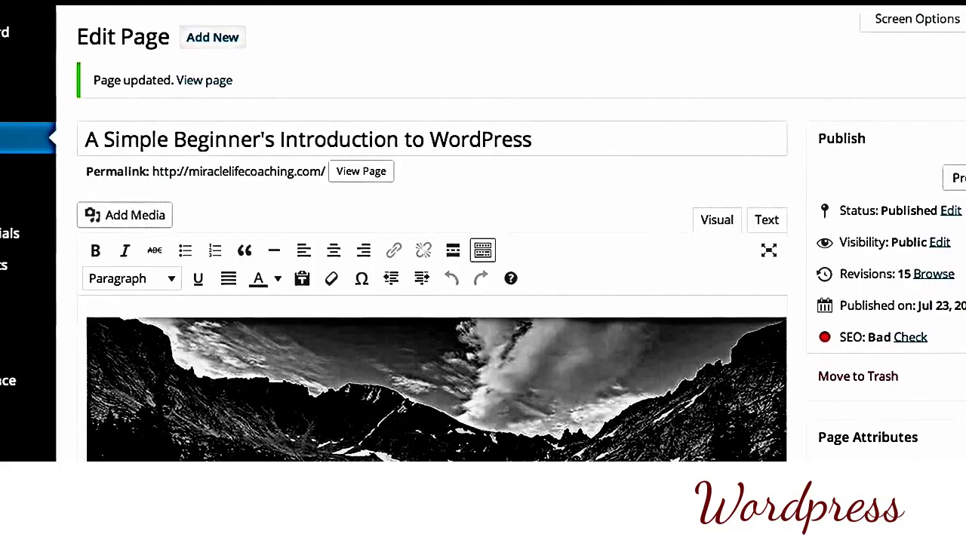
click(203, 80)
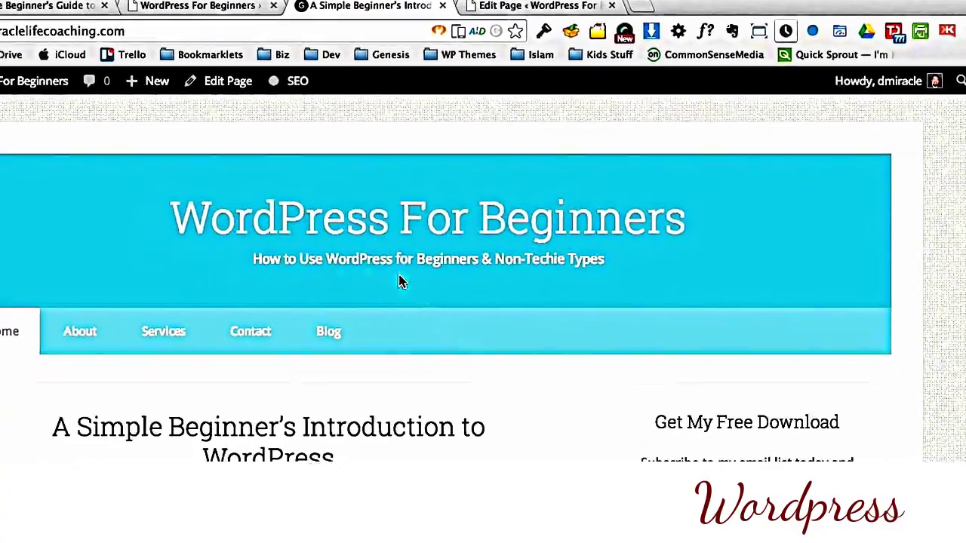
click(549, 6)
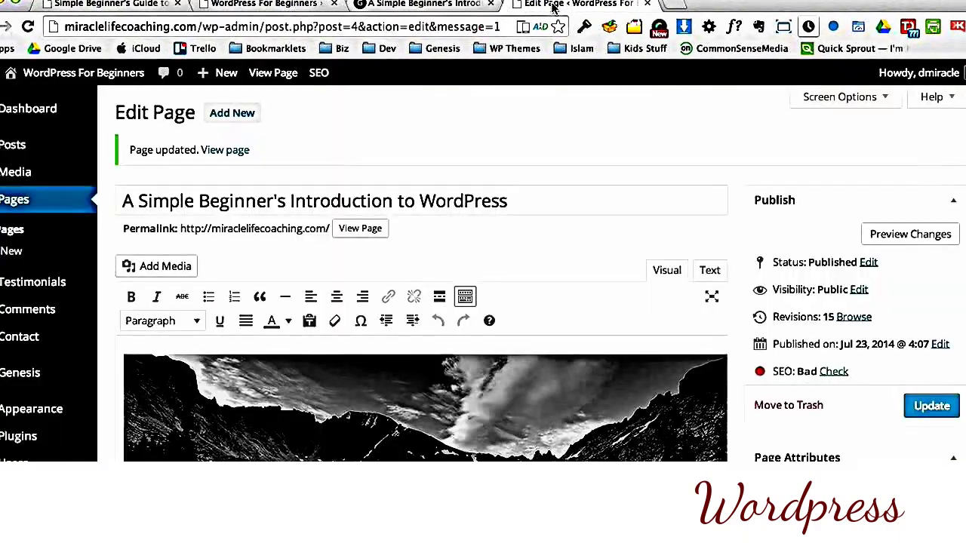
Step: Scroll through the live introduction post, then visit Home and the unformatted Services page
click(21, 252)
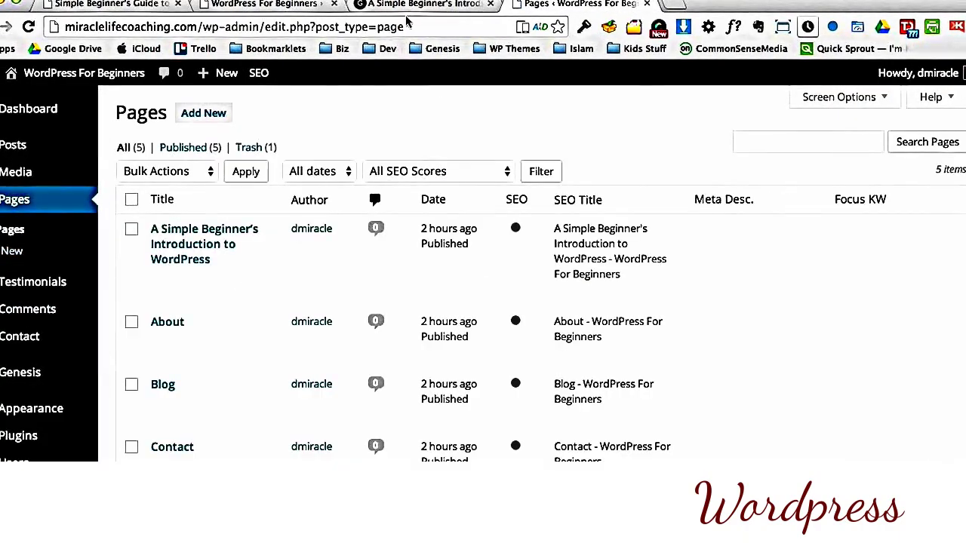
click(406, 9)
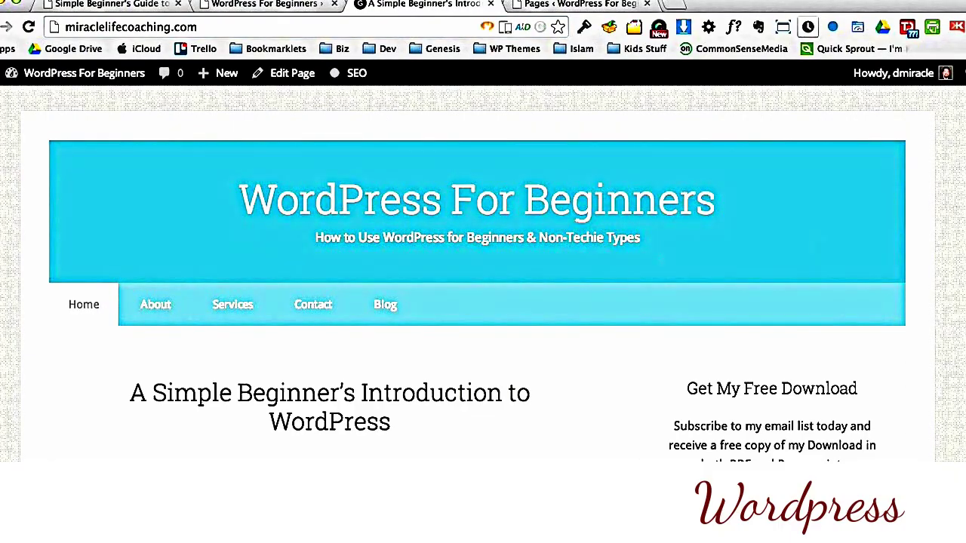
scroll(483, 272, down, 10)
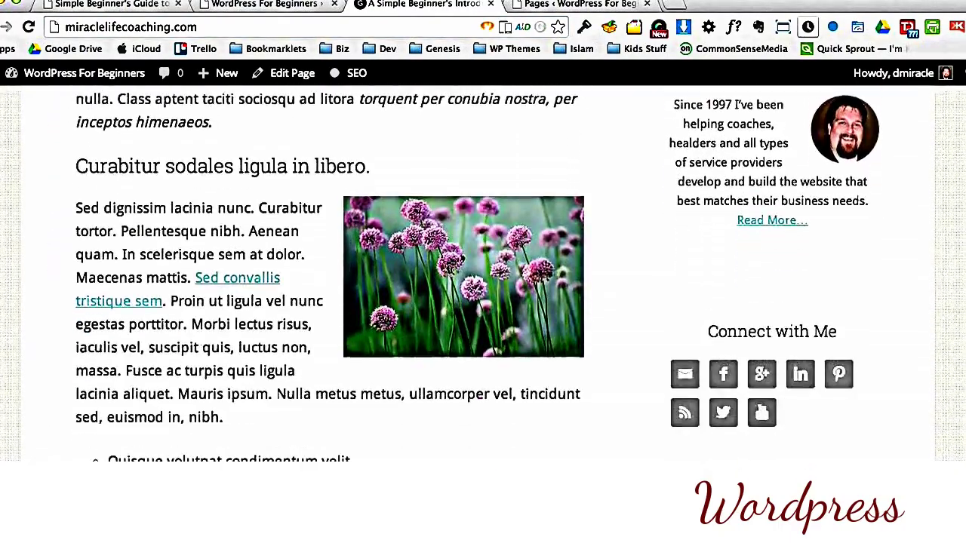
scroll(483, 272, down, 10)
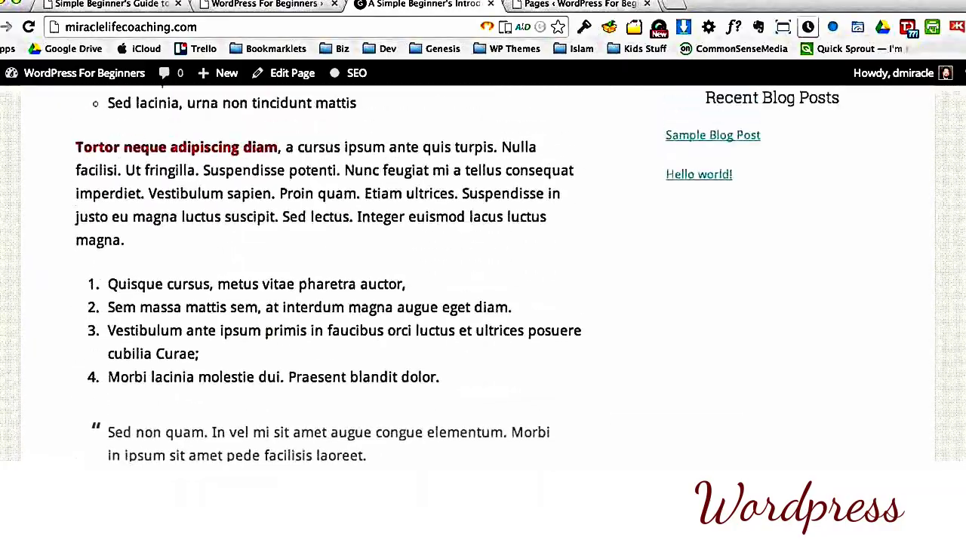
scroll(252, 303, up, 15)
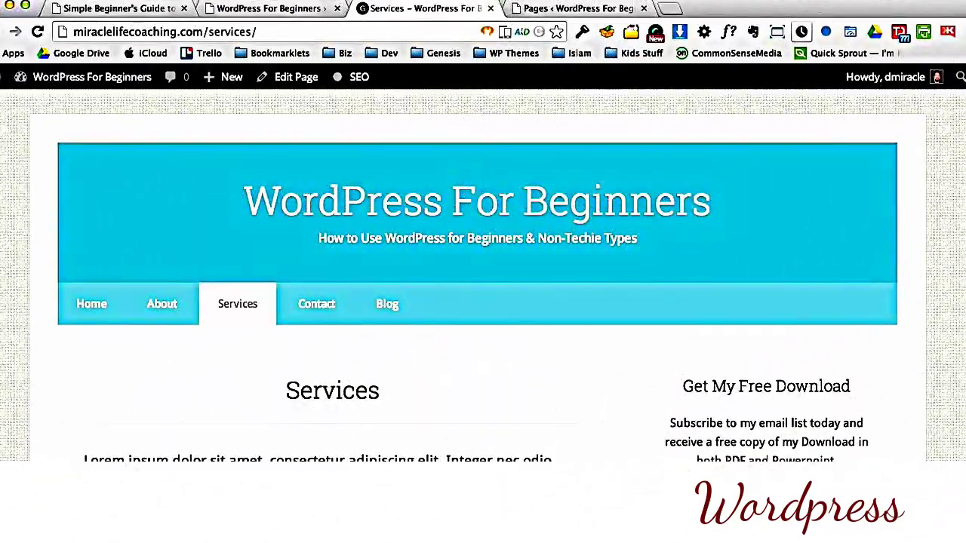
scroll(482, 271, down, 5)
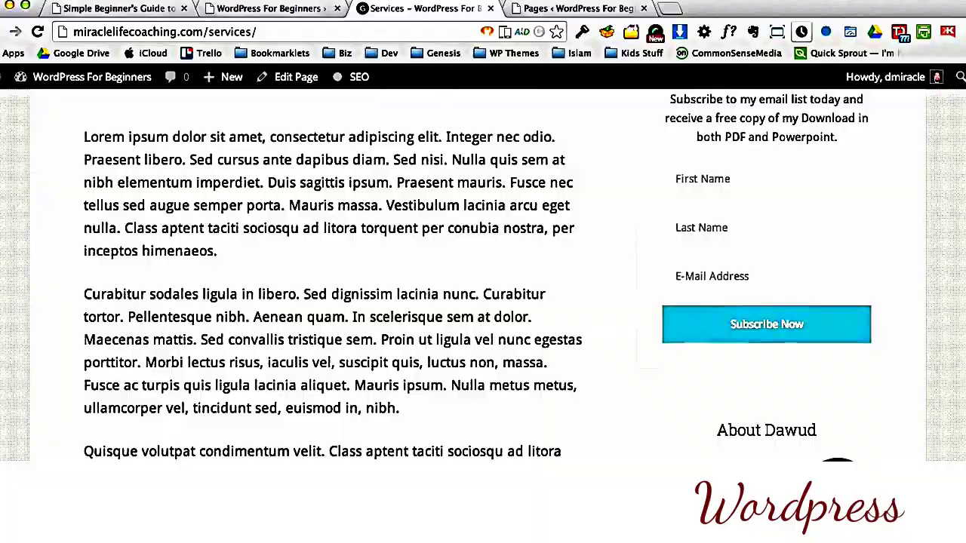
scroll(483, 271, down, 10)
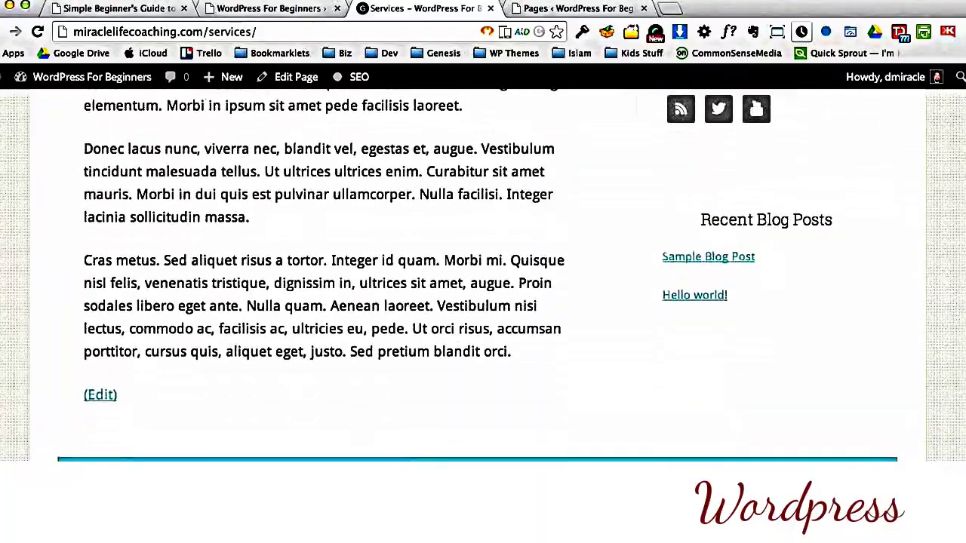
scroll(961, 189, up, 12)
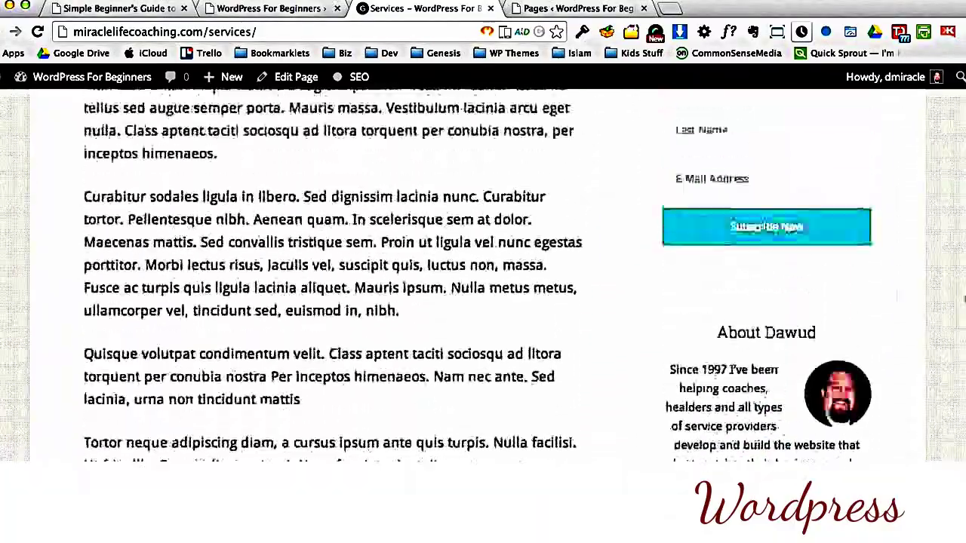
scroll(960, 188, up, 2)
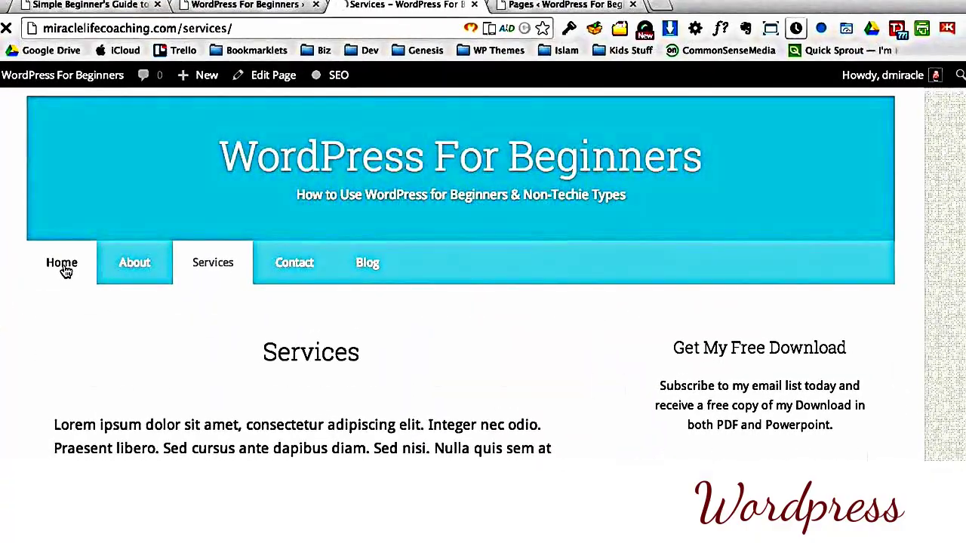
click(72, 299)
click(214, 318)
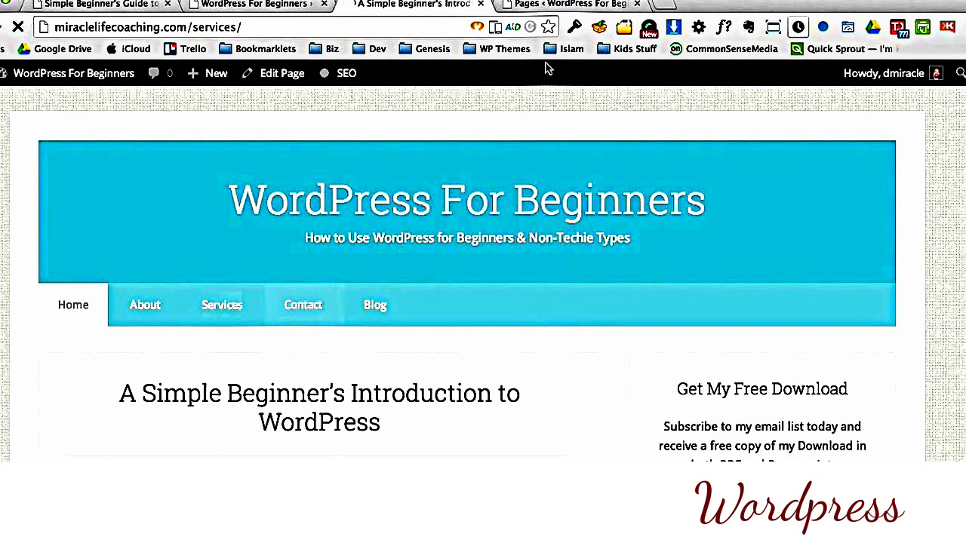
Step: Open the Services page in the editor and look over its text
click(554, 4)
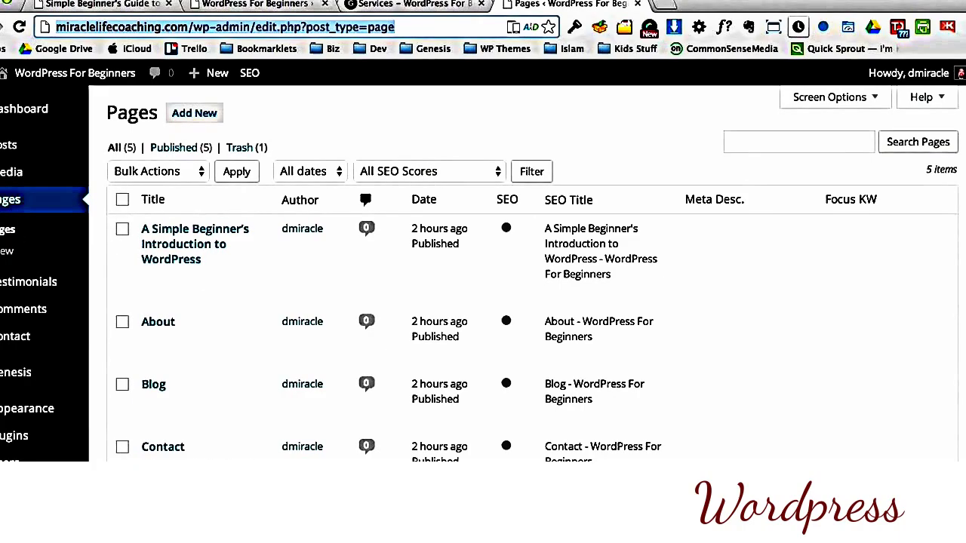
text(miraclelifecoaching.com/wp-admin/post.php?post=43&action=edit)
key(Return)
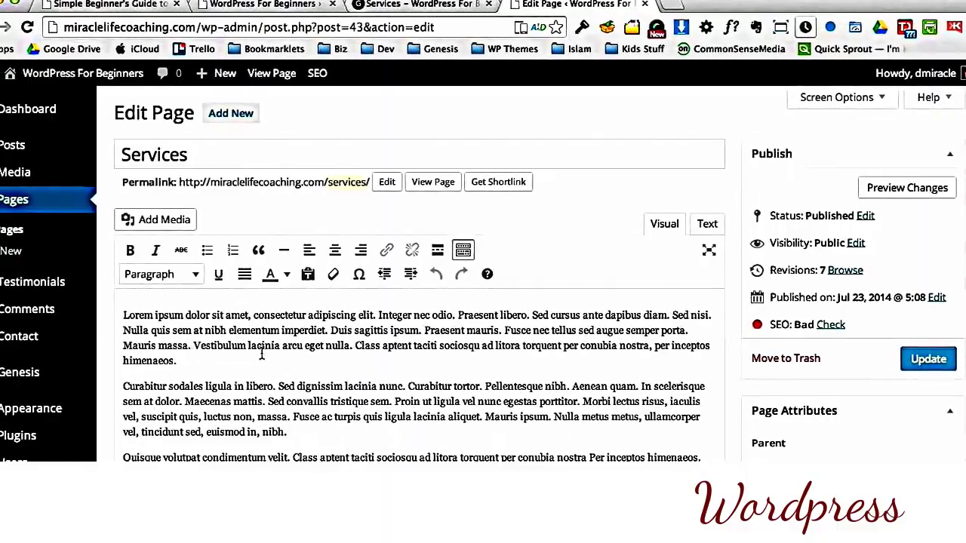
scroll(423, 340, down, 5)
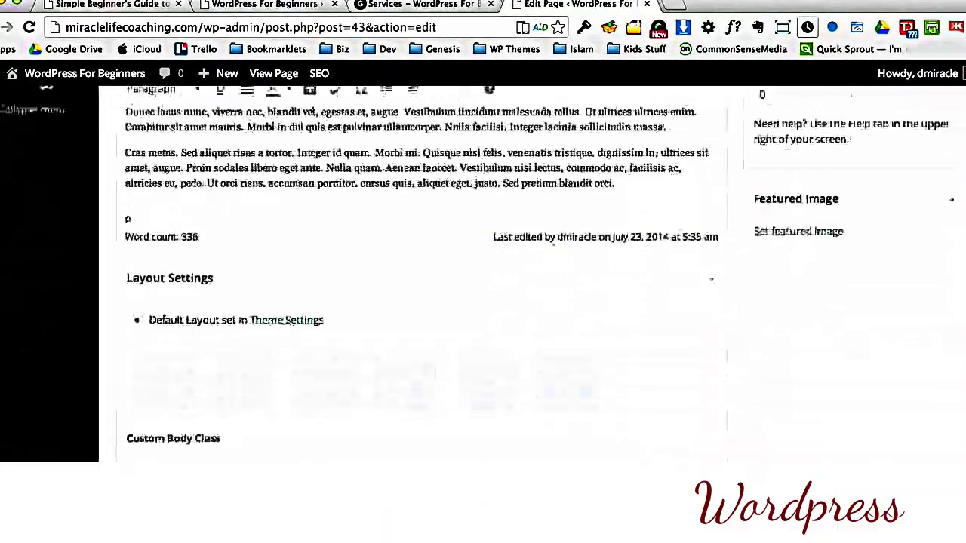
scroll(423, 340, up, 3)
scroll(423, 272, up, 1)
scroll(423, 271, down, 1)
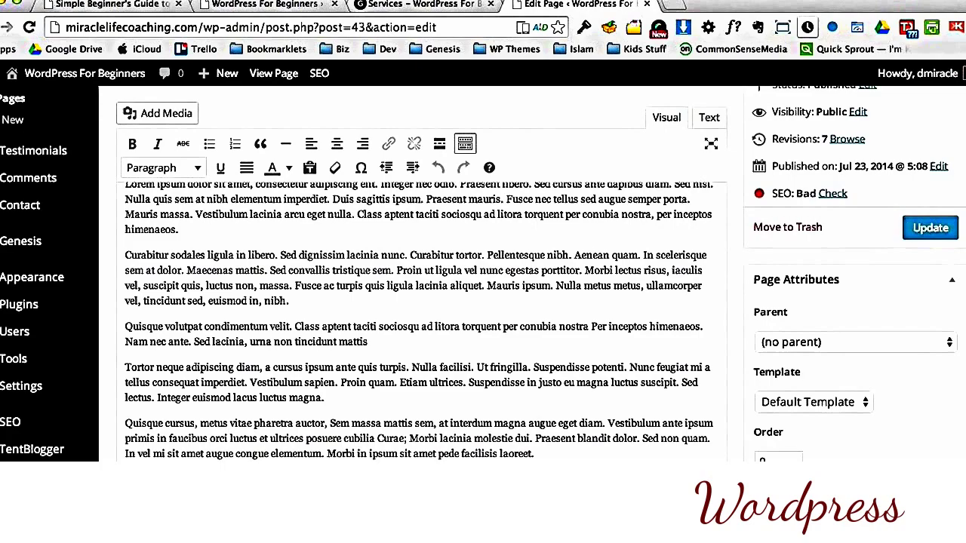
scroll(422, 271, up, 2)
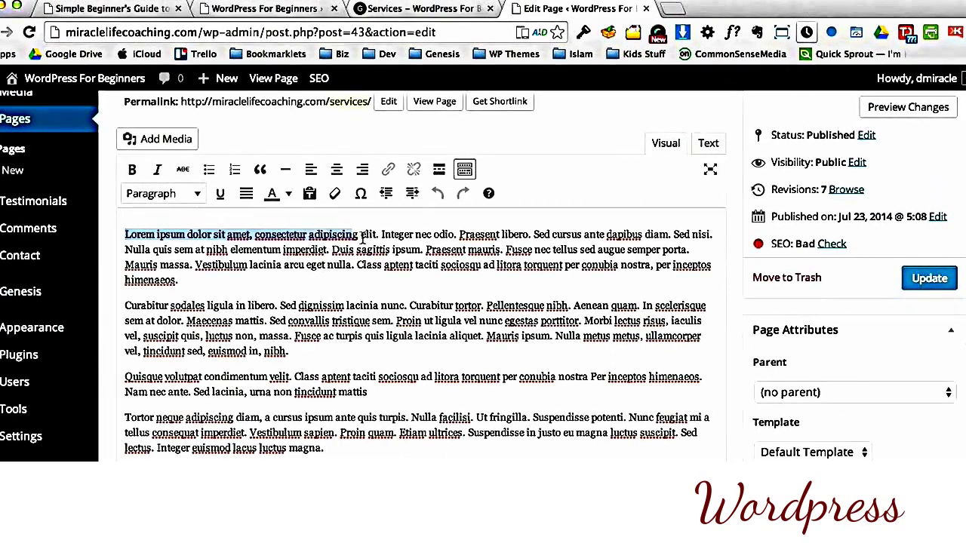
Step: Bold the opening sentence and make the 'Class aptent…' sentence bold italic, then update
click(131, 169)
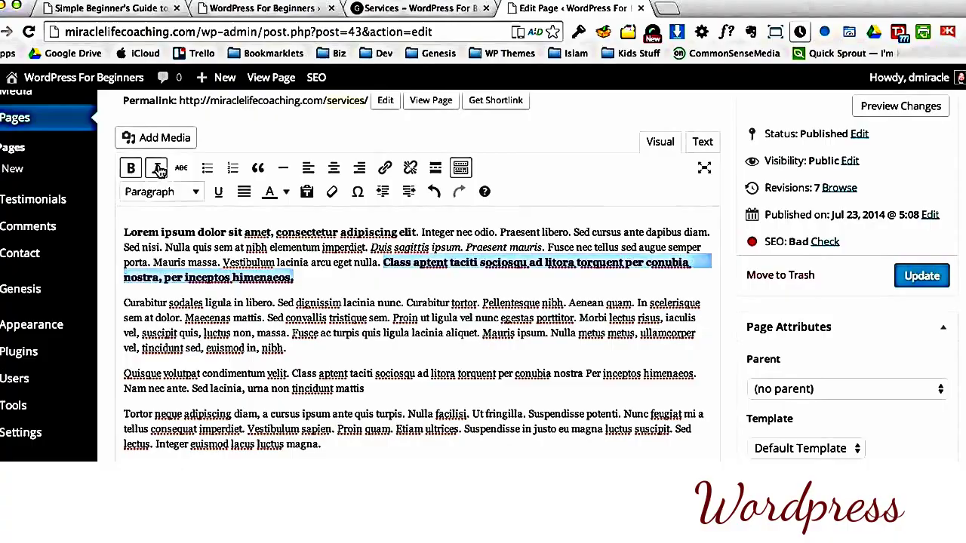
click(310, 276)
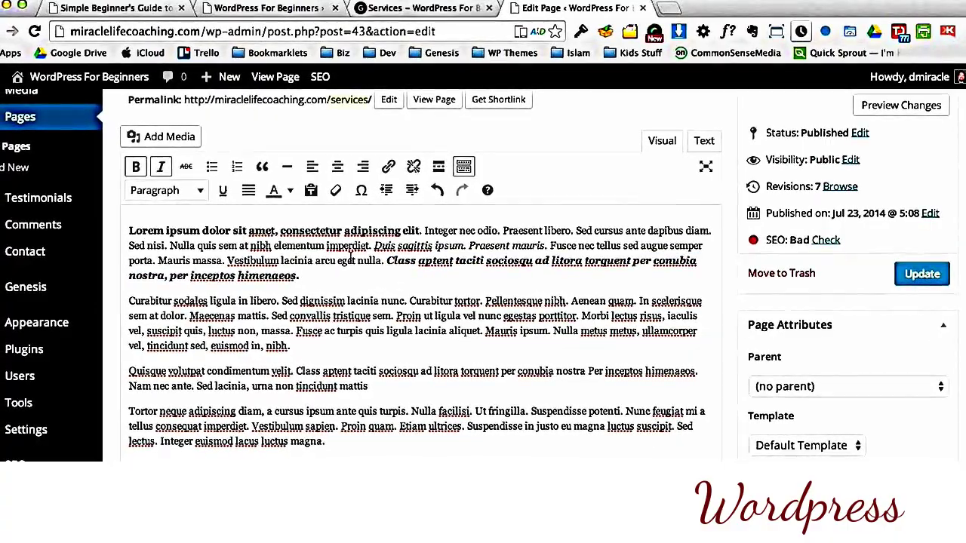
click(922, 275)
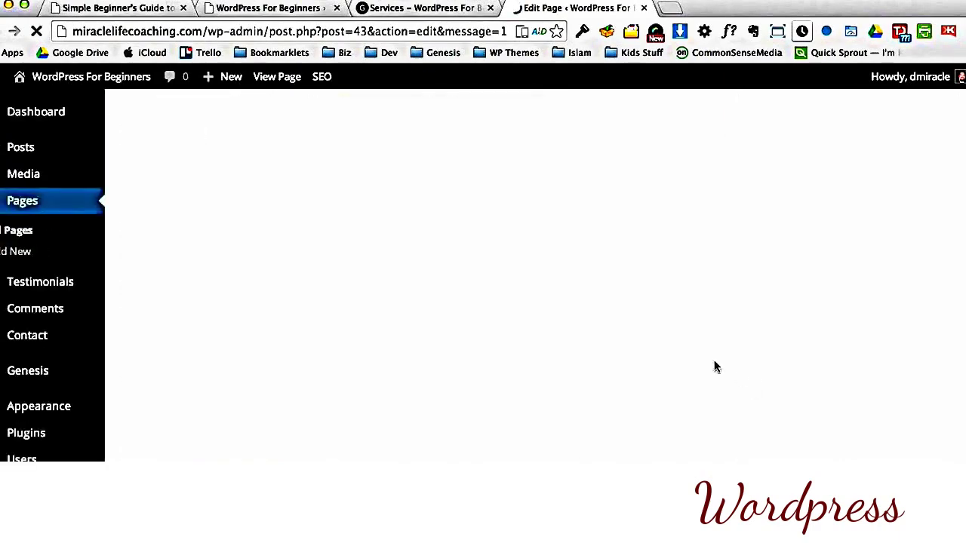
Step: Check the bold and bold-italic sentences on the live Services page
click(413, 9)
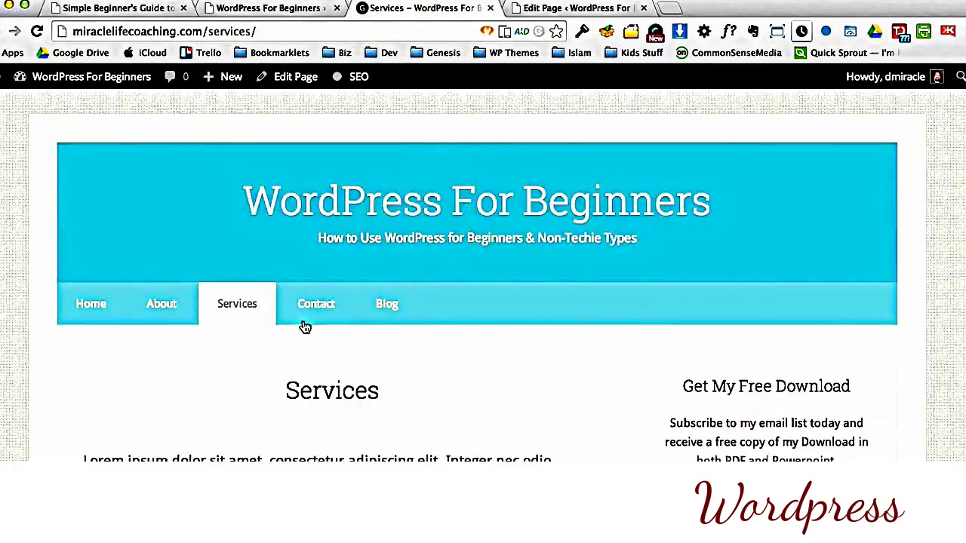
scroll(393, 119, down, 5)
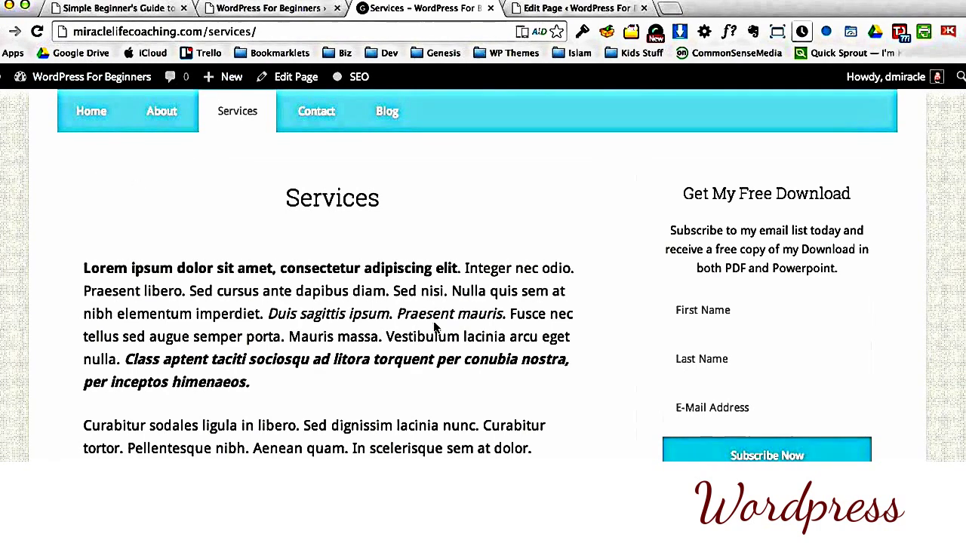
drag(112, 269, 278, 290)
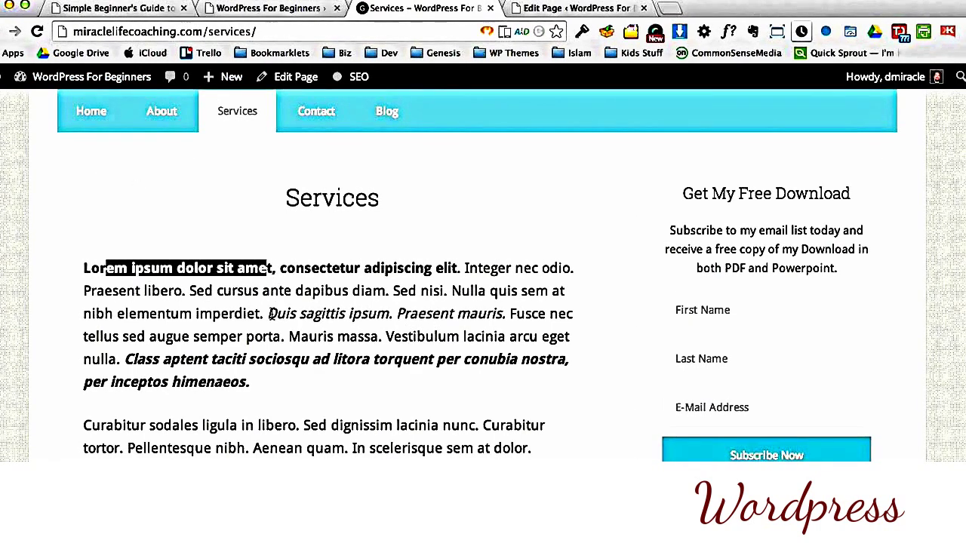
drag(165, 360, 241, 375)
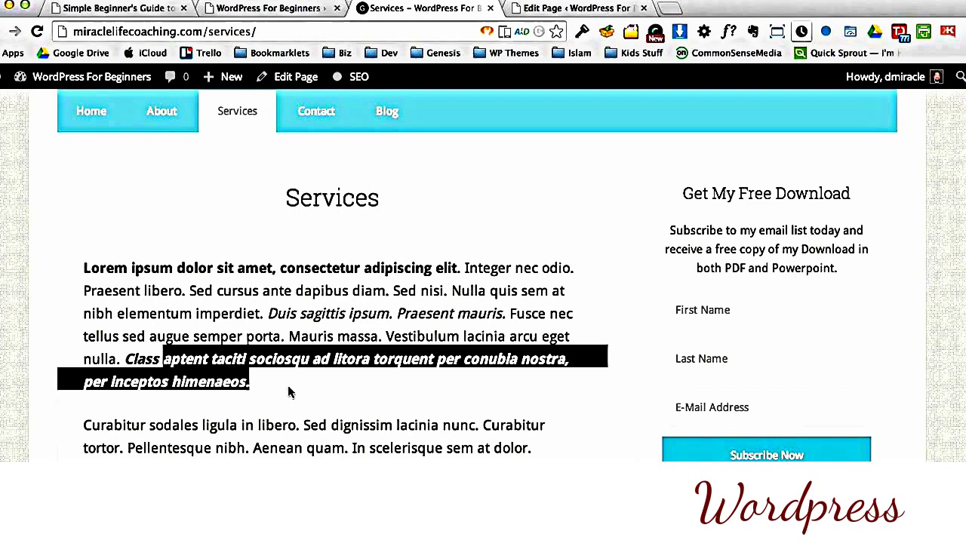
click(486, 254)
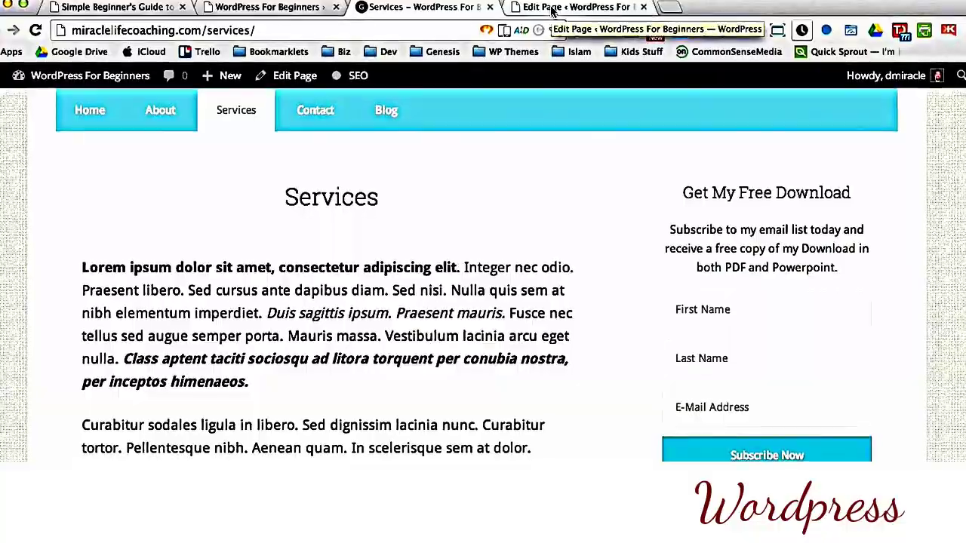
click(596, 6)
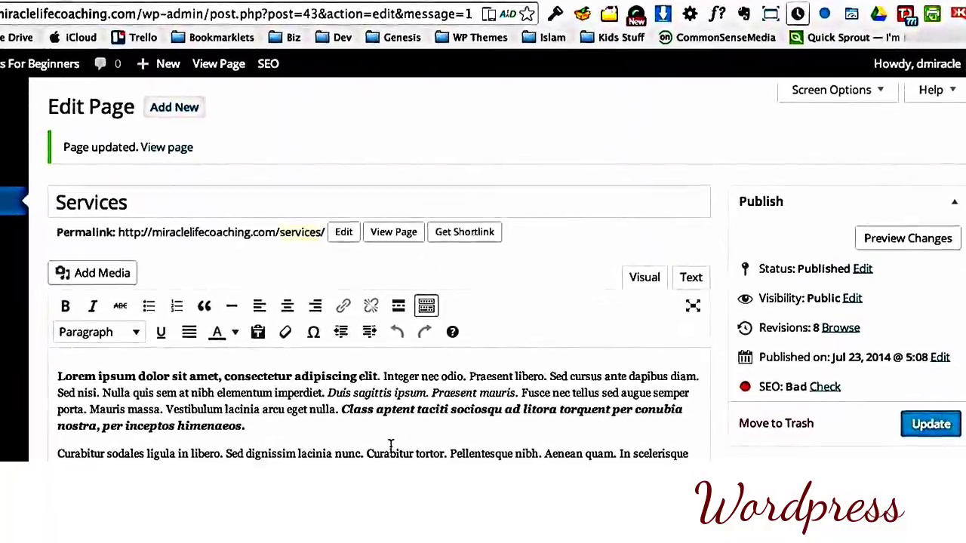
Step: Revisit the site's Home and Services pages, then return to the Services editor
key(ctrl+shift+Tab)
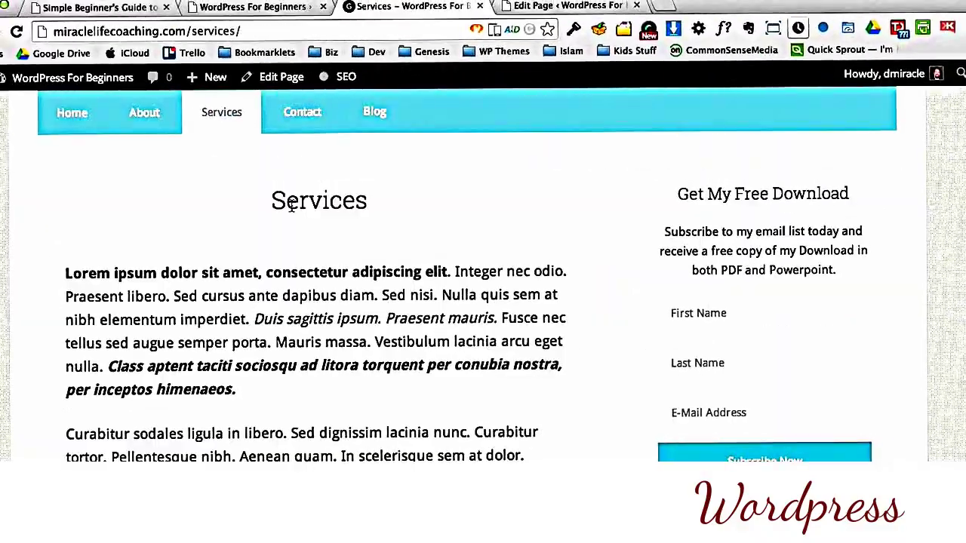
click(74, 115)
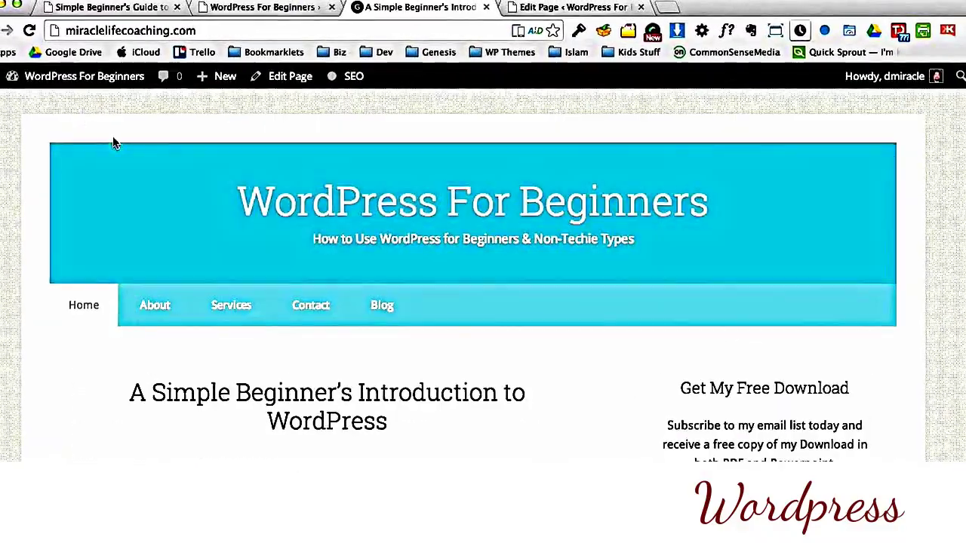
click(271, 305)
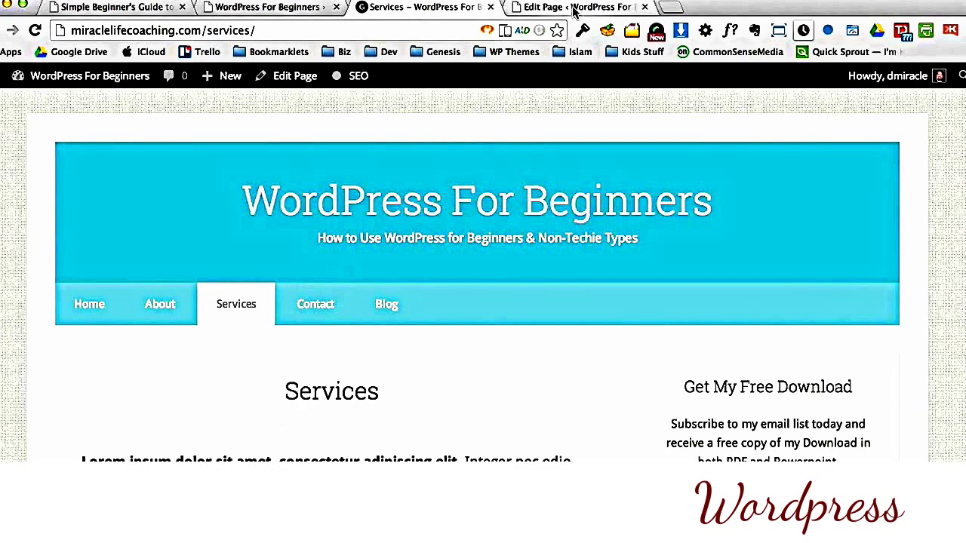
key(ctrl+Tab)
Step: Split off 'Curabitur sodales ligula in libero.' as its own heading line
click(283, 432)
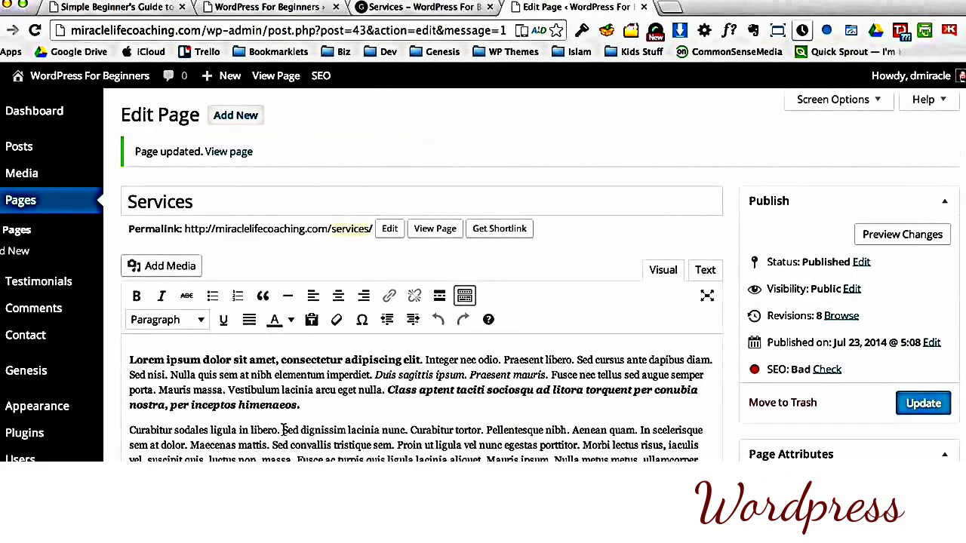
key(Return)
drag(283, 430, 126, 431)
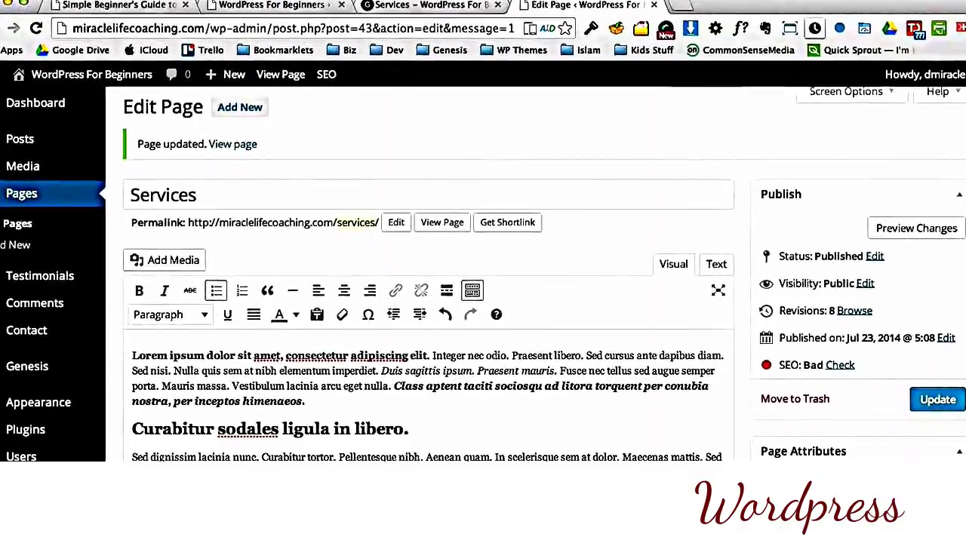
Step: Make 'Quisque volutpat condimentum velit.' bold and red, then update the Services page
scroll(958, 354, down, 1)
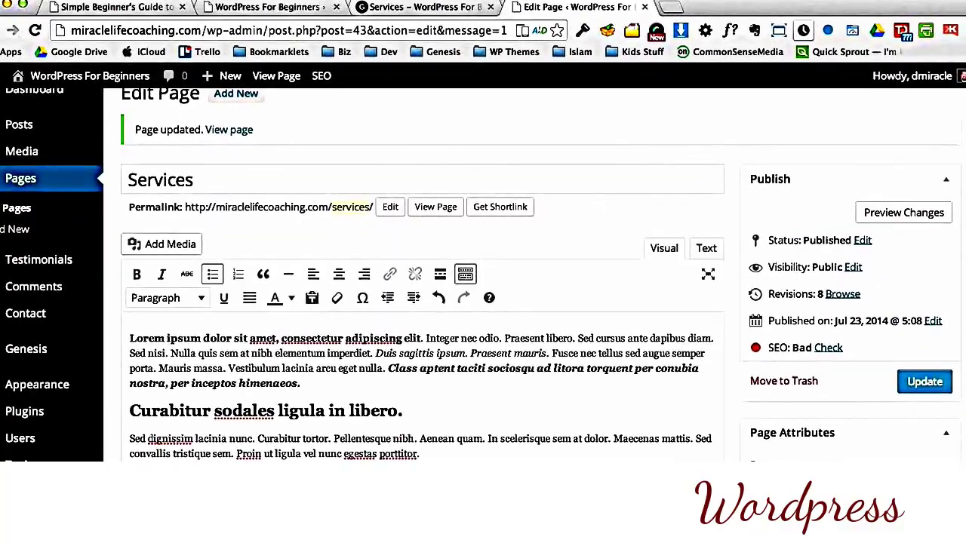
scroll(950, 356, down, 3)
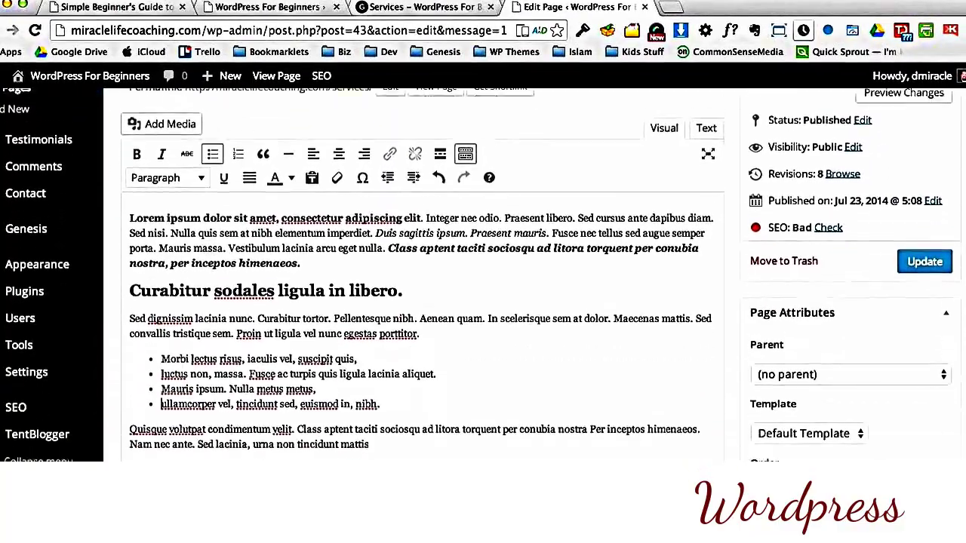
scroll(795, 282, down, 1)
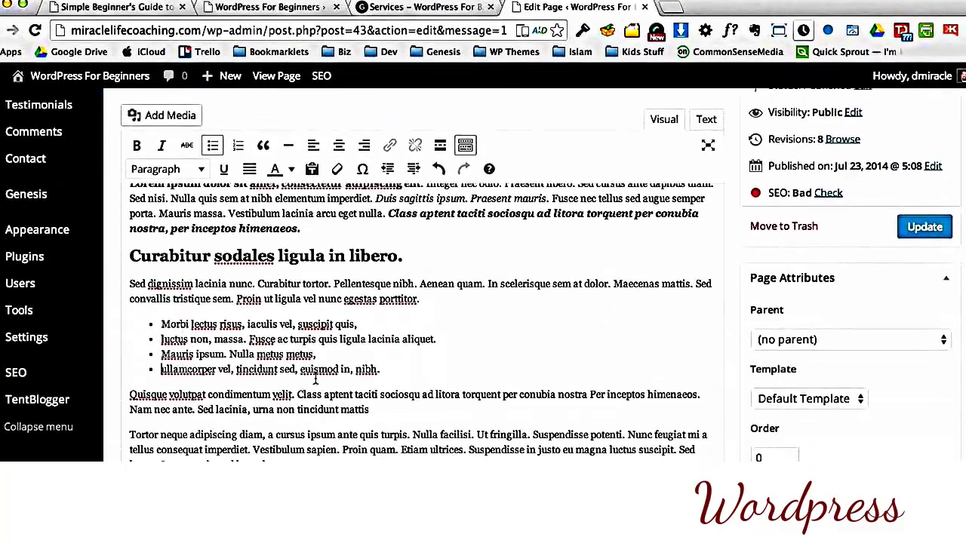
drag(295, 393, 129, 393)
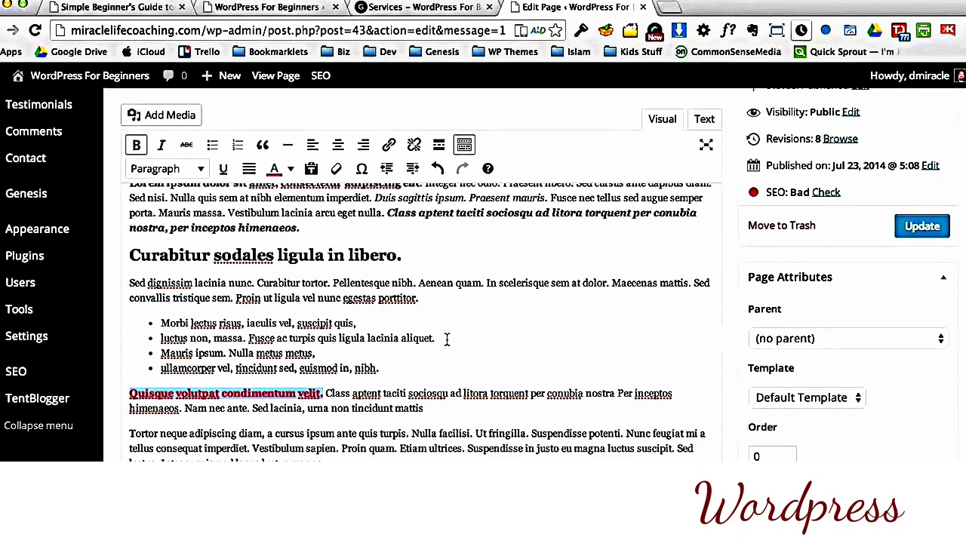
click(943, 234)
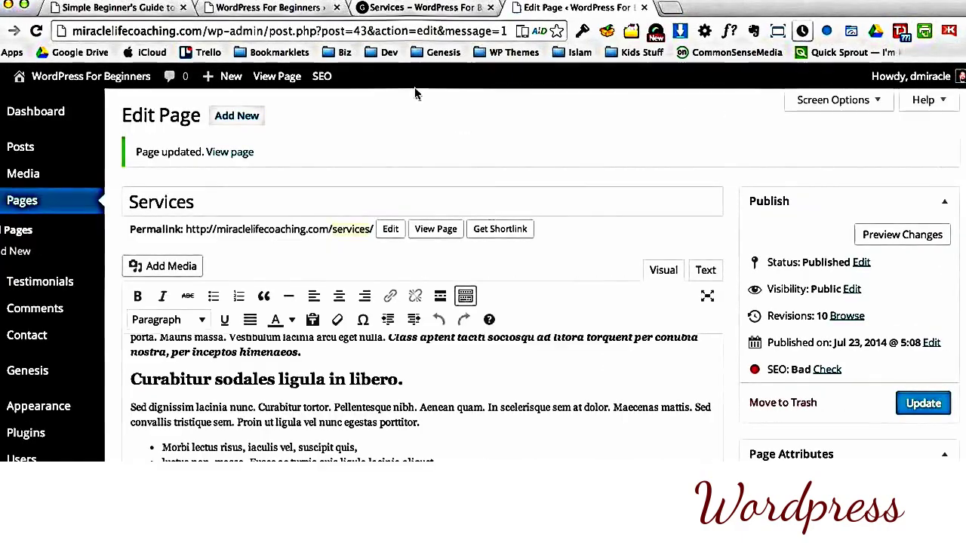
click(422, 8)
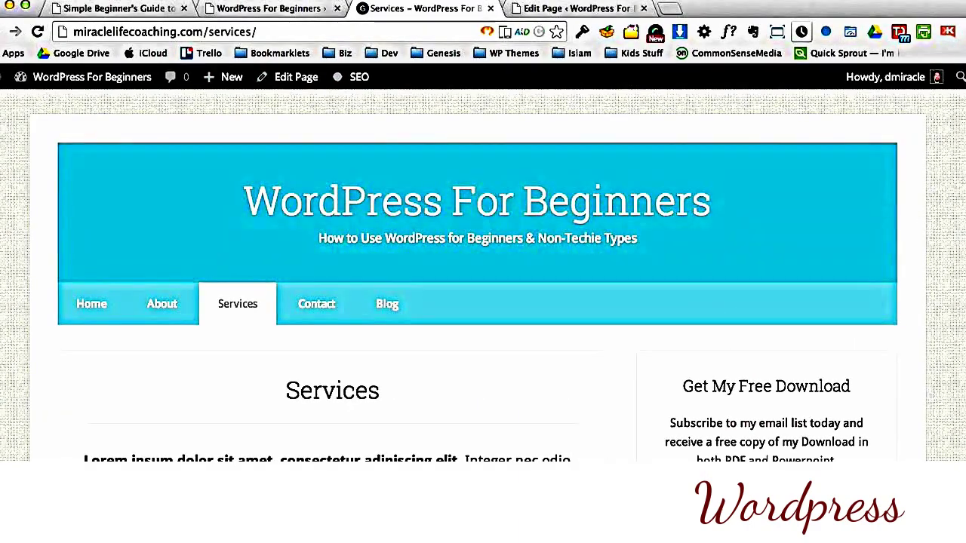
scroll(915, 209, down, 5)
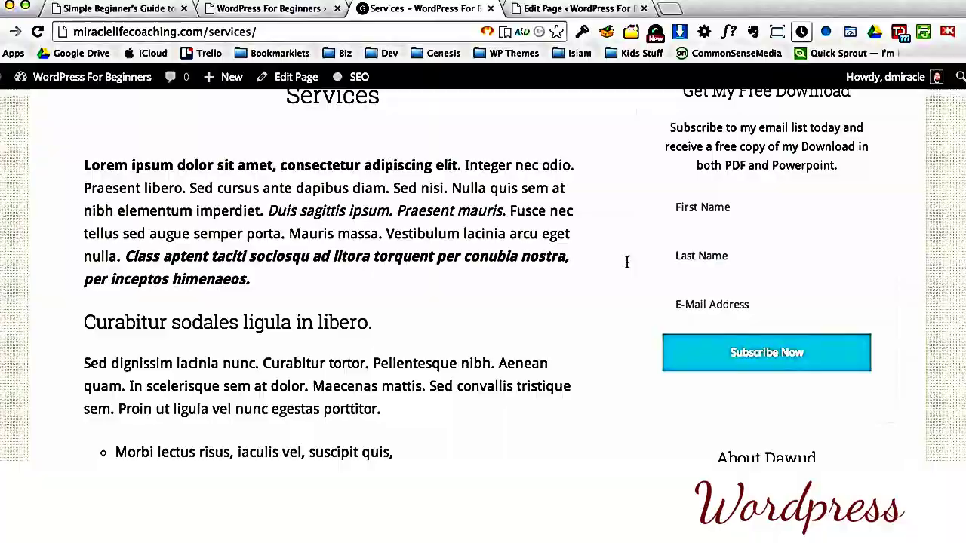
drag(373, 323, 71, 322)
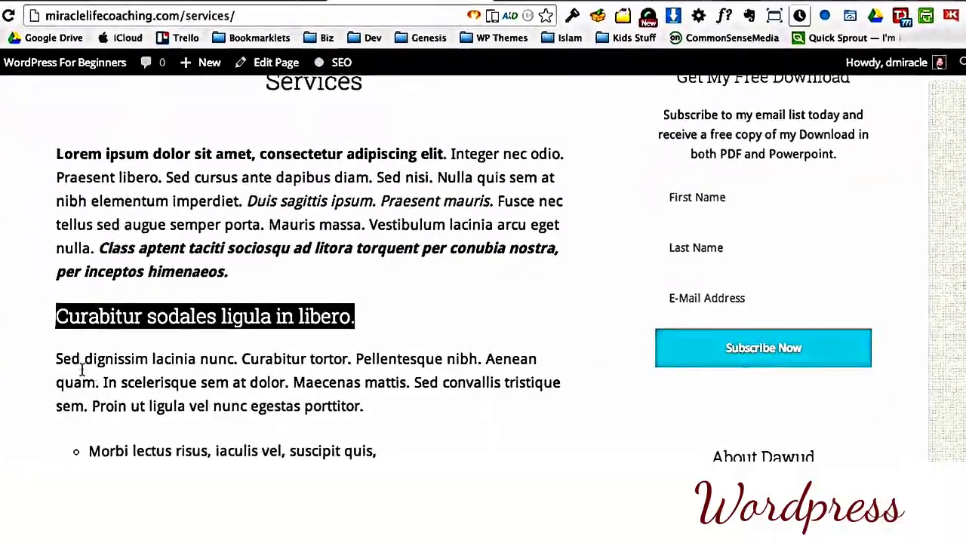
triple_click(87, 449)
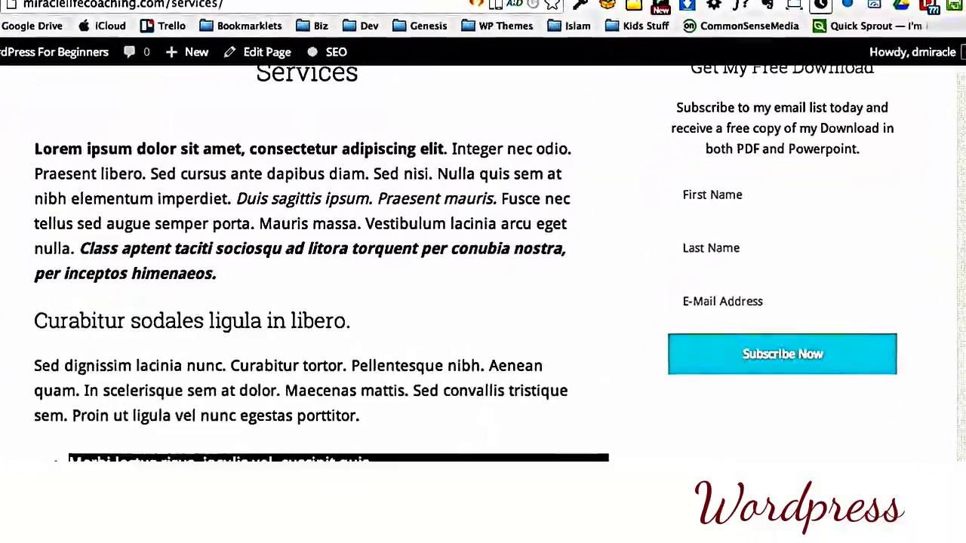
scroll(315, 301, down, 3)
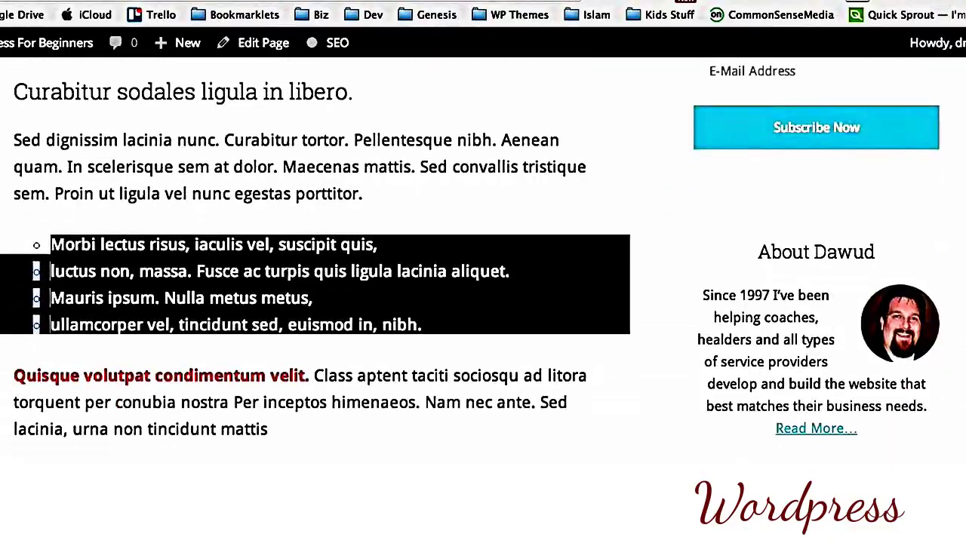
drag(308, 375, 44, 375)
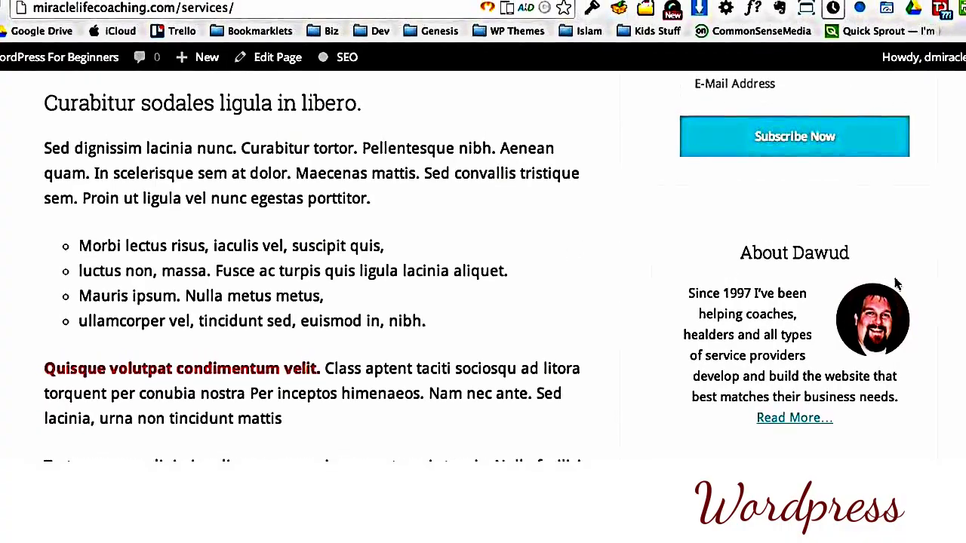
scroll(896, 283, up, 6)
scroll(896, 283, down, 2)
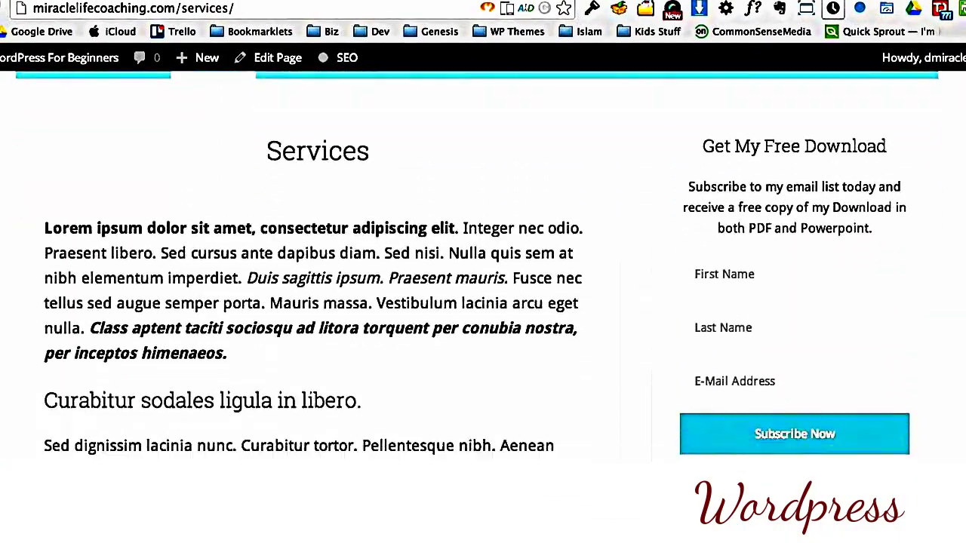
scroll(493, 266, down, 5)
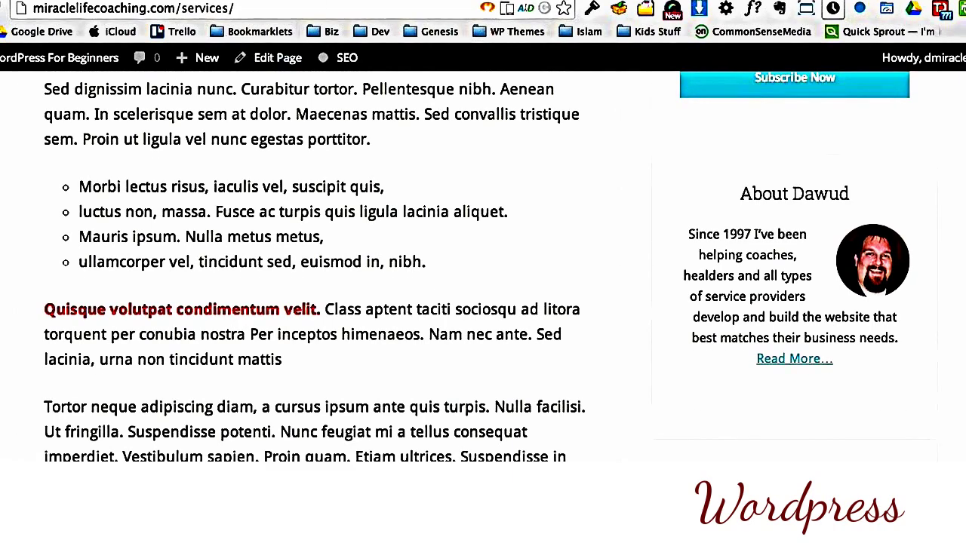
scroll(317, 264, up, 6)
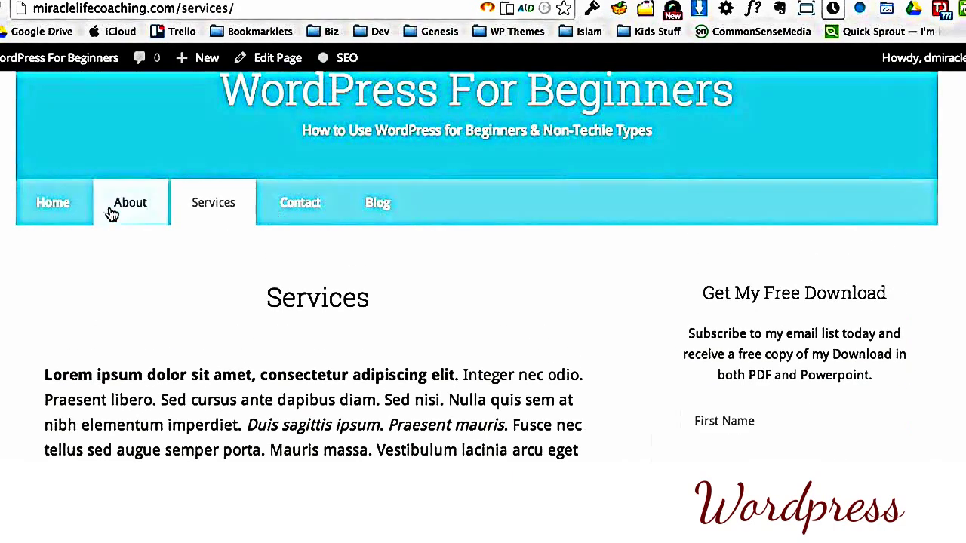
click(53, 202)
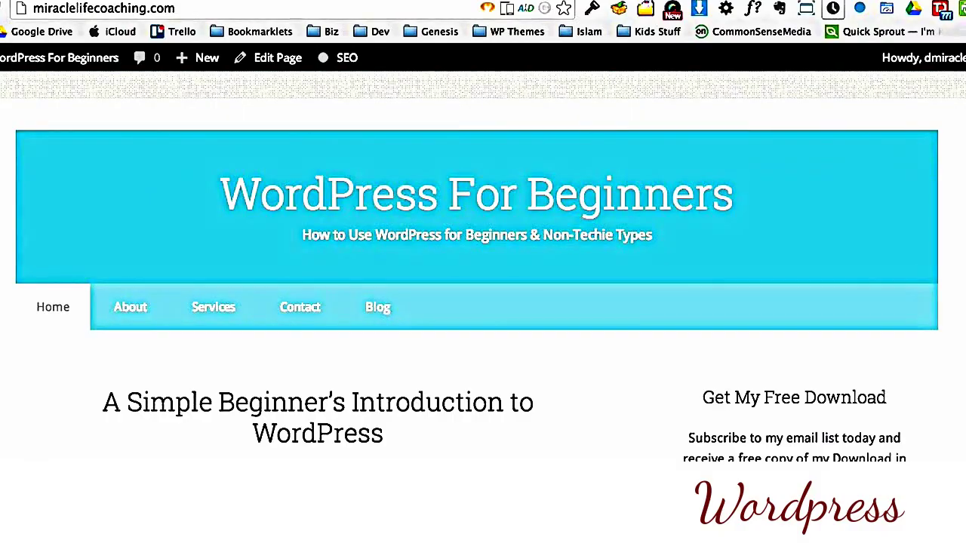
scroll(483, 302, down, 10)
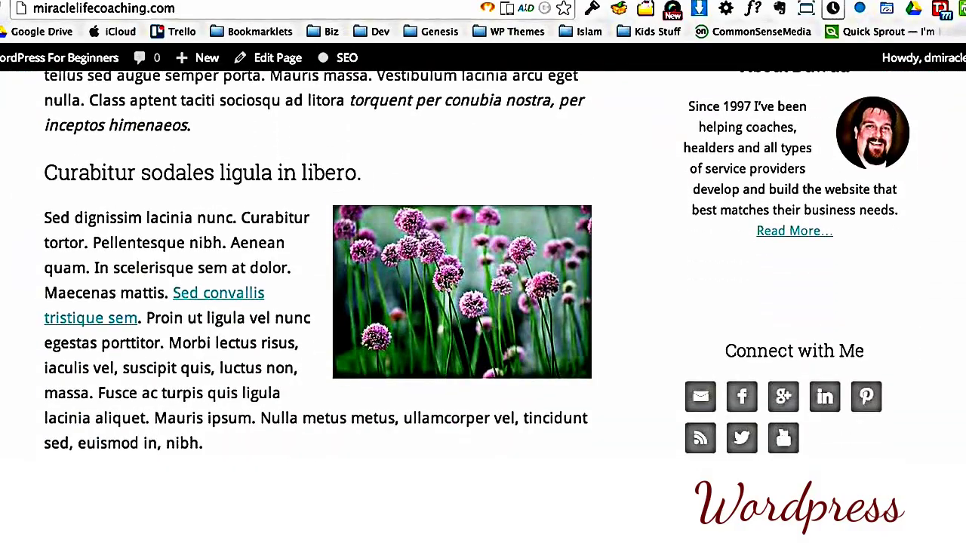
scroll(483, 302, down, 8)
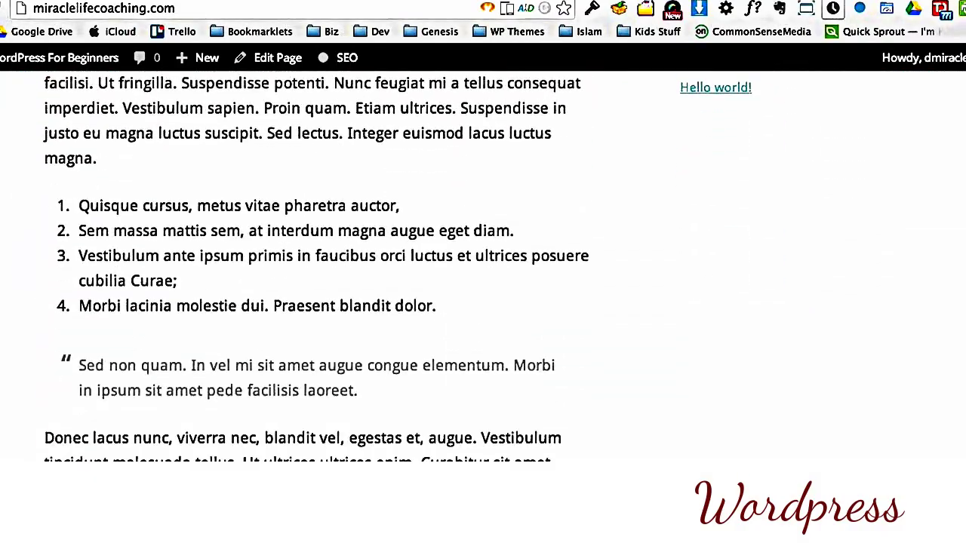
scroll(424, 191, up, 15)
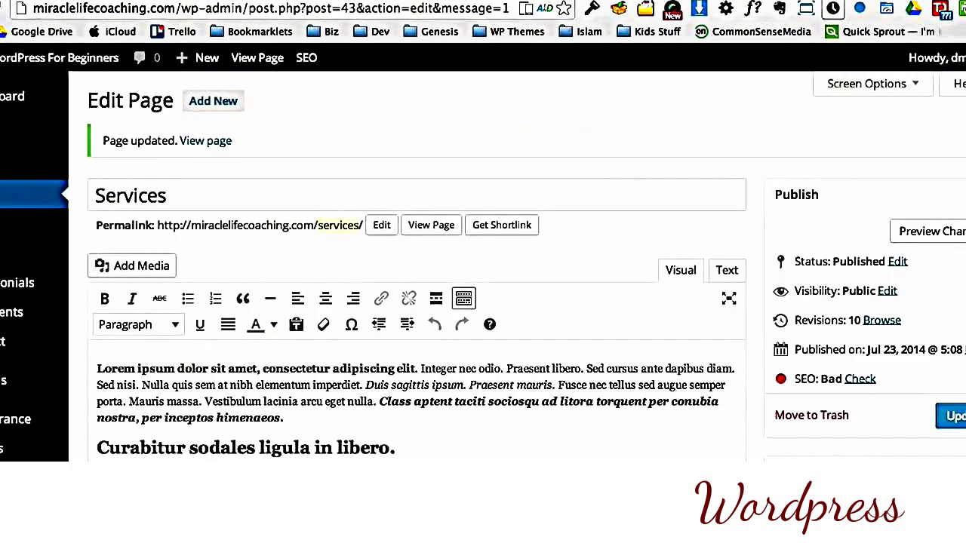
Step: Turn the Proin quam, Suspendisse, luctus suscipit and Integer euismod lines into a numbered list
scroll(962, 218, down, 5)
scroll(719, 276, down, 1)
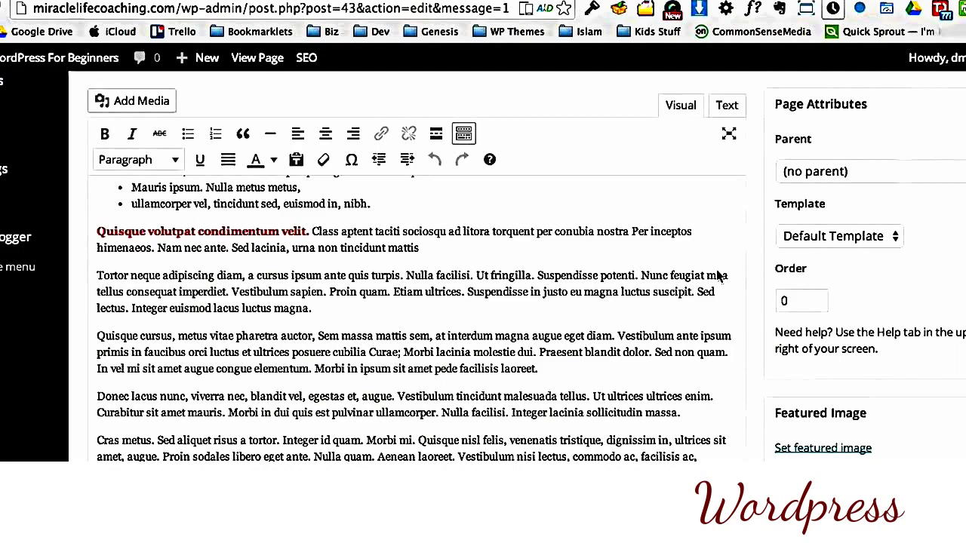
click(328, 294)
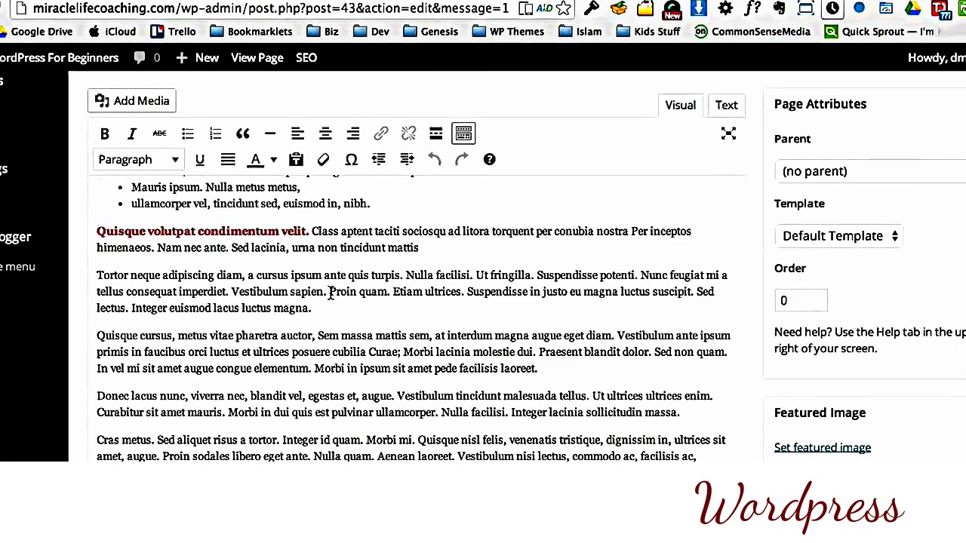
key(Return)
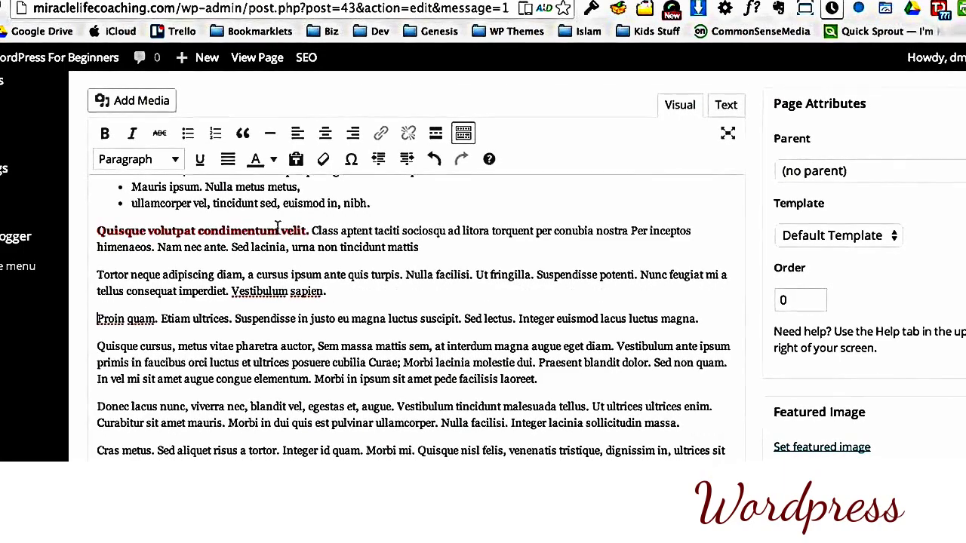
click(216, 135)
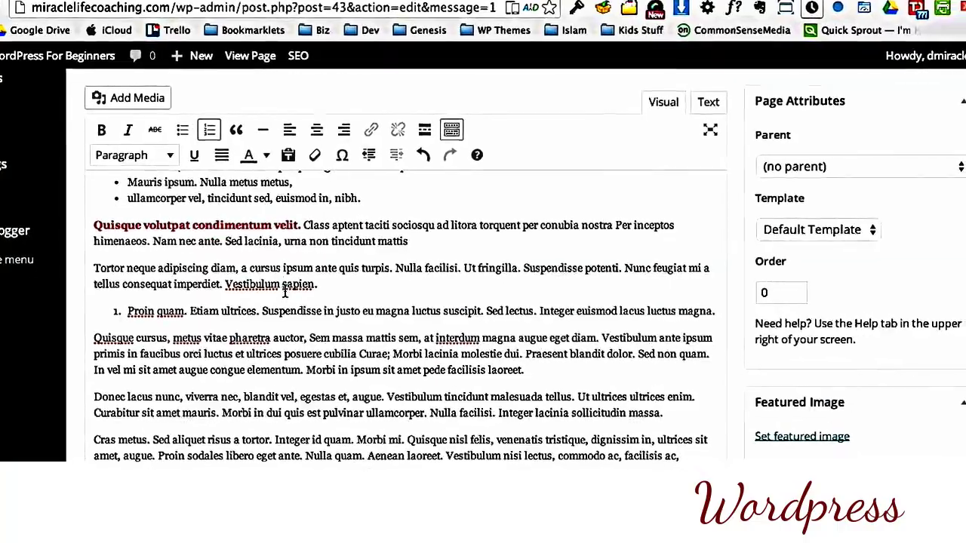
click(268, 319)
key(Return)
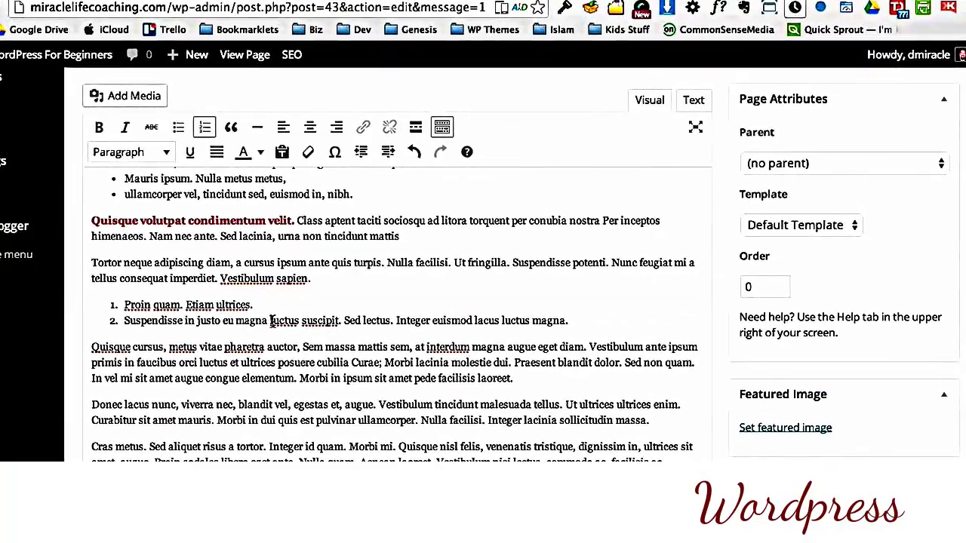
click(270, 322)
key(Return)
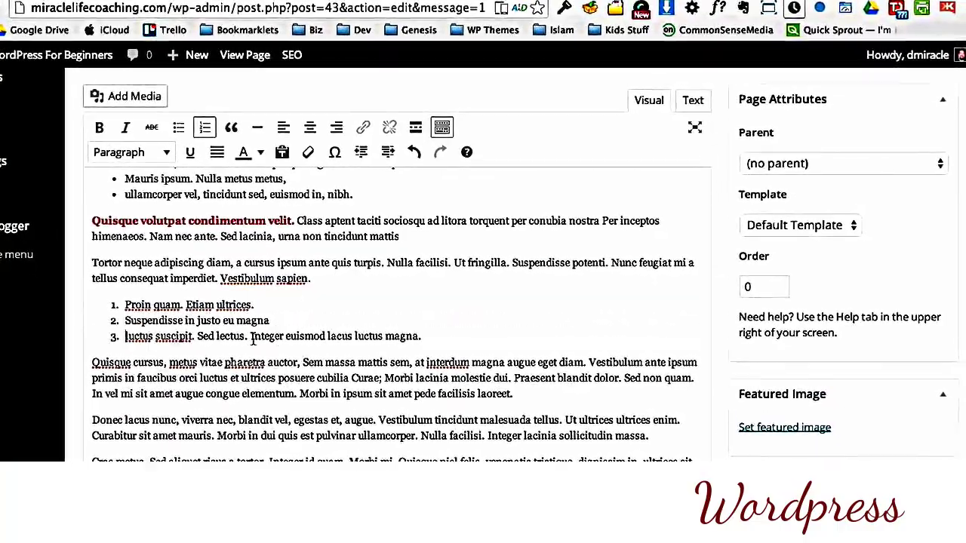
click(248, 337)
key(Return)
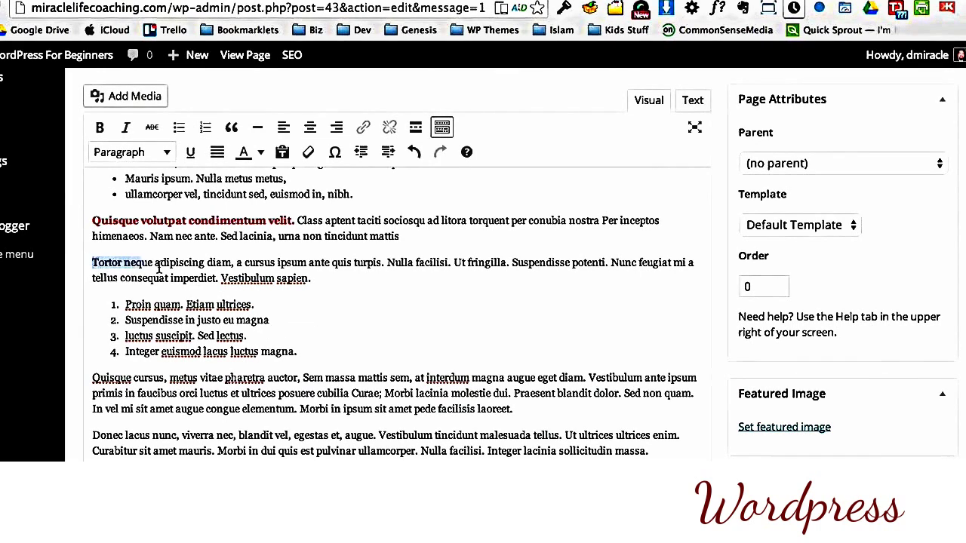
Step: Bold 'Tortor neque adipiscing diam' and set 'Quisque cursus, metus vitae pharetra auctor,' as Heading 3
click(100, 130)
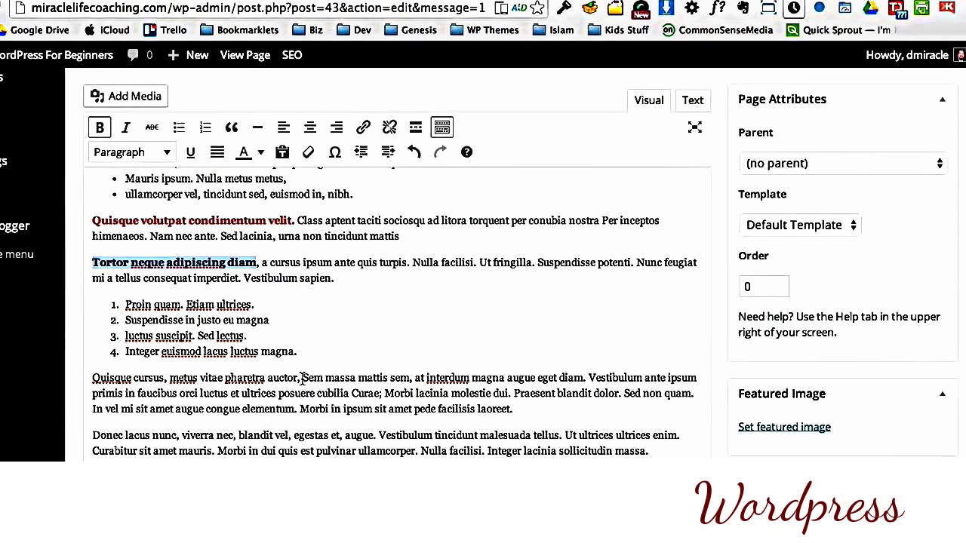
key(Return)
drag(301, 378, 170, 378)
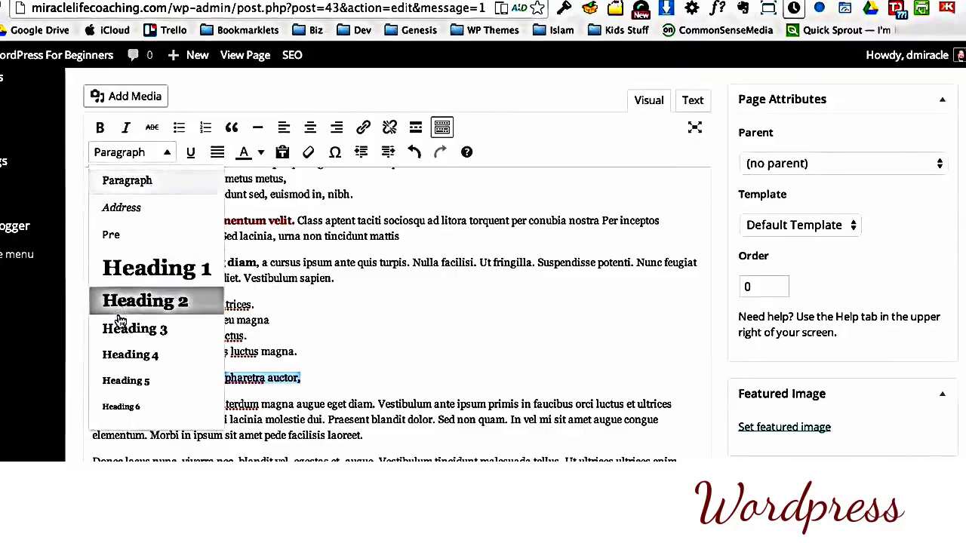
click(113, 329)
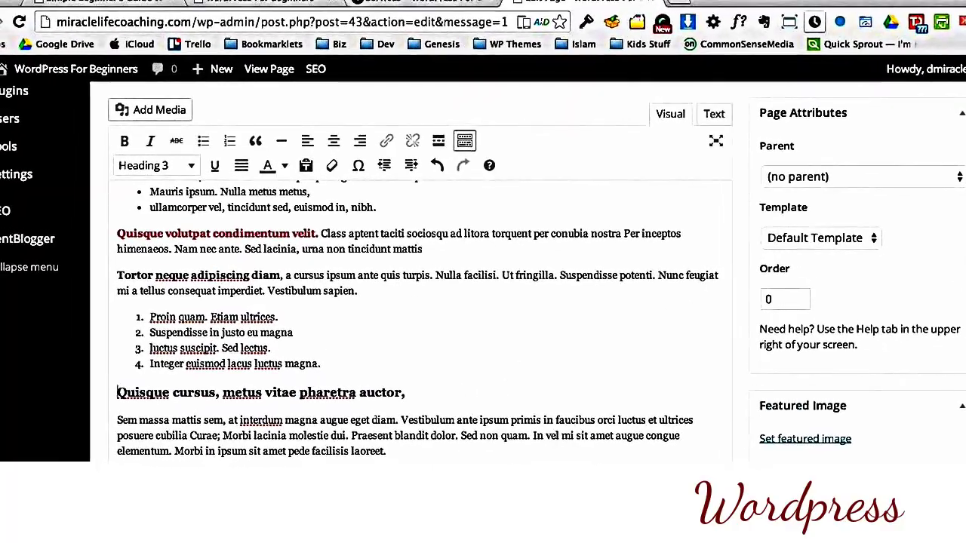
scroll(415, 317, down, 3)
scroll(415, 317, up, 1)
scroll(482, 302, up, 2)
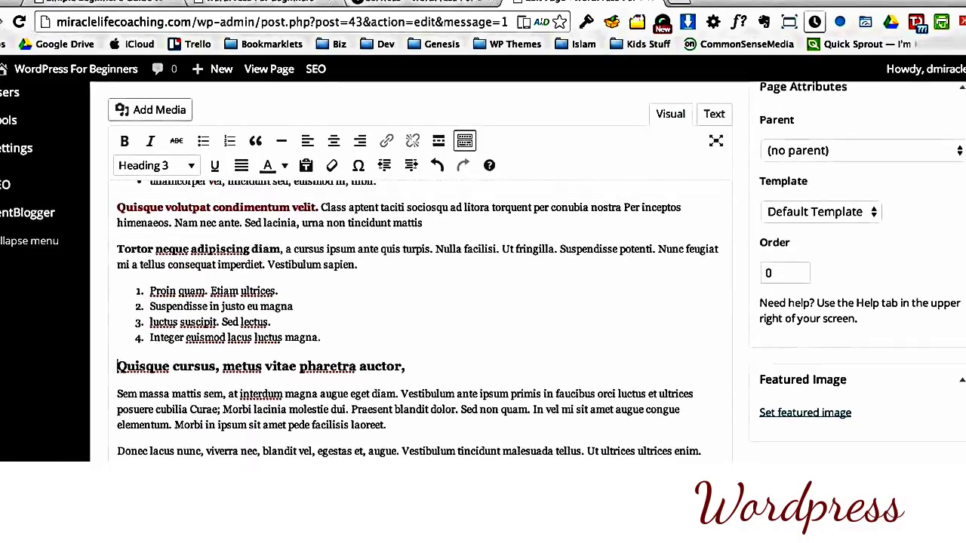
scroll(483, 302, down, 2)
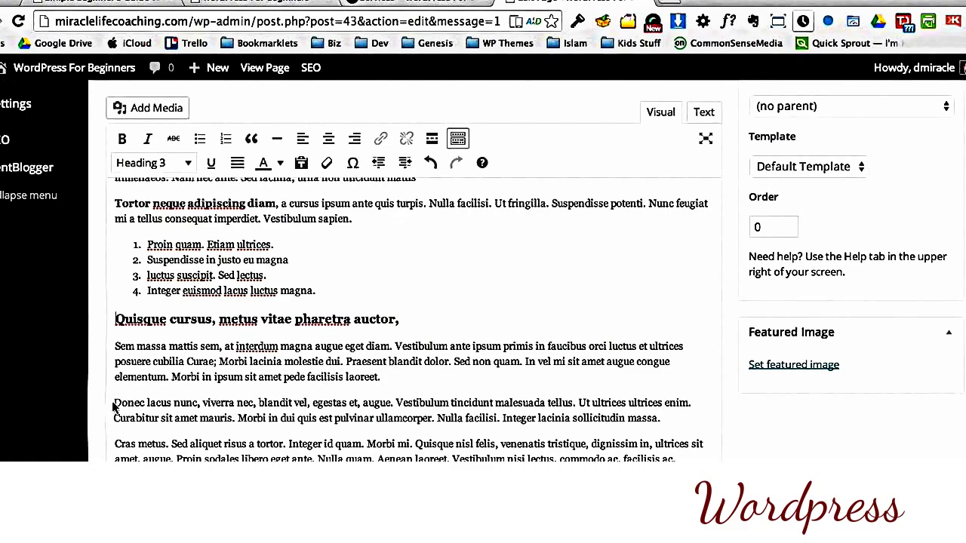
Step: Format the 'Donec lacus nunc… sollicitudin massa.' paragraph as a blockquote
drag(115, 402, 674, 414)
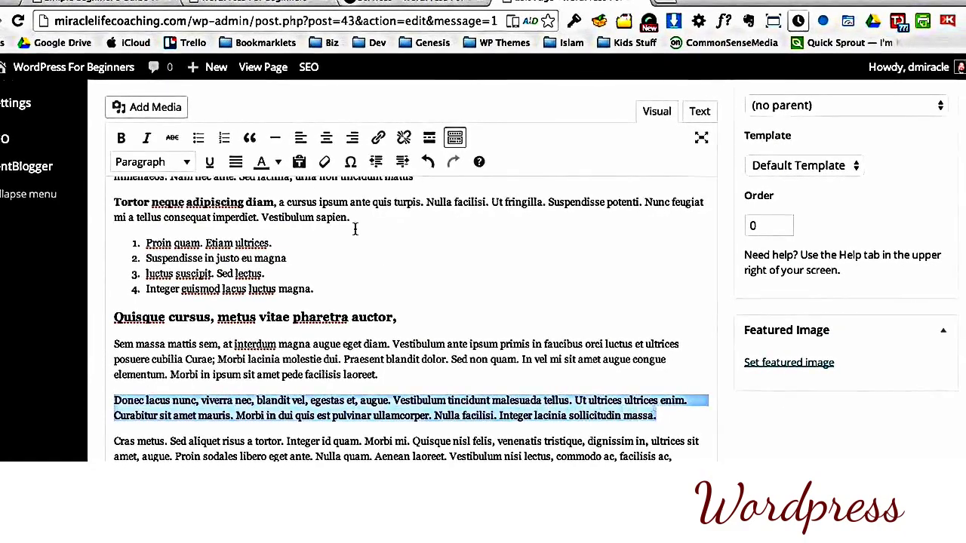
click(249, 138)
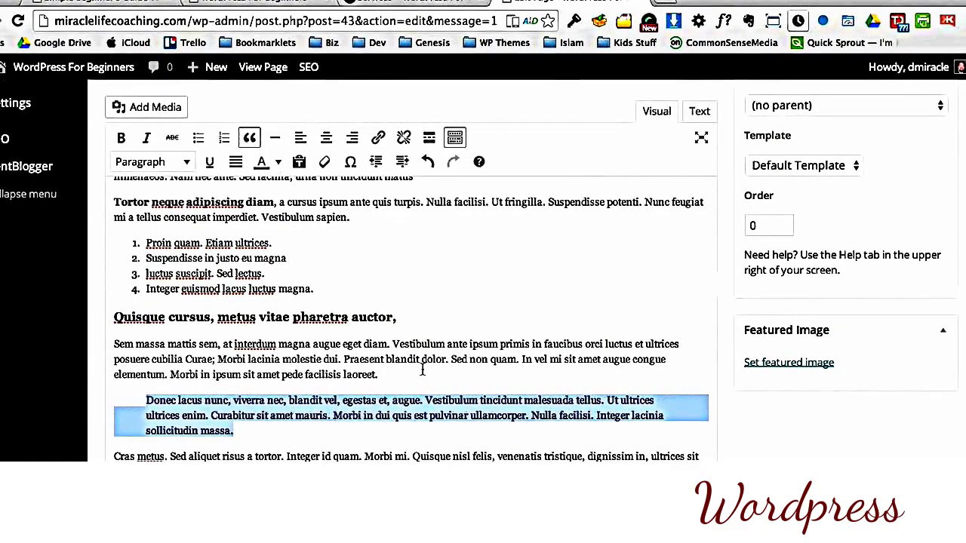
click(257, 432)
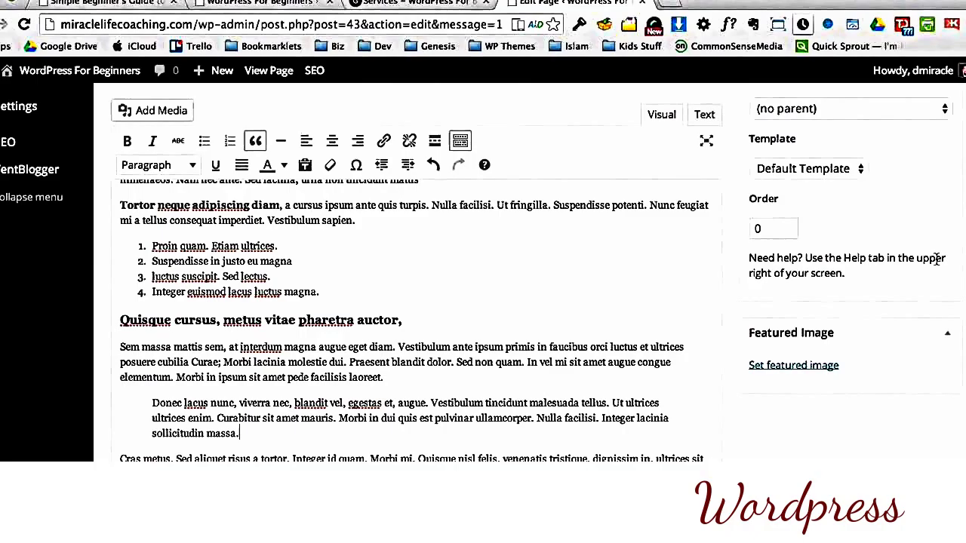
scroll(931, 255, up, 4)
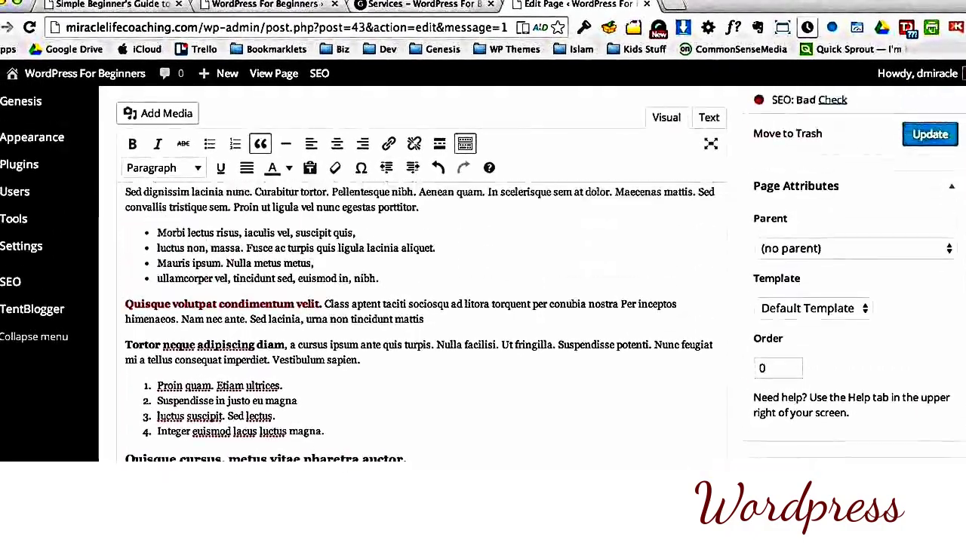
scroll(959, 188, up, 3)
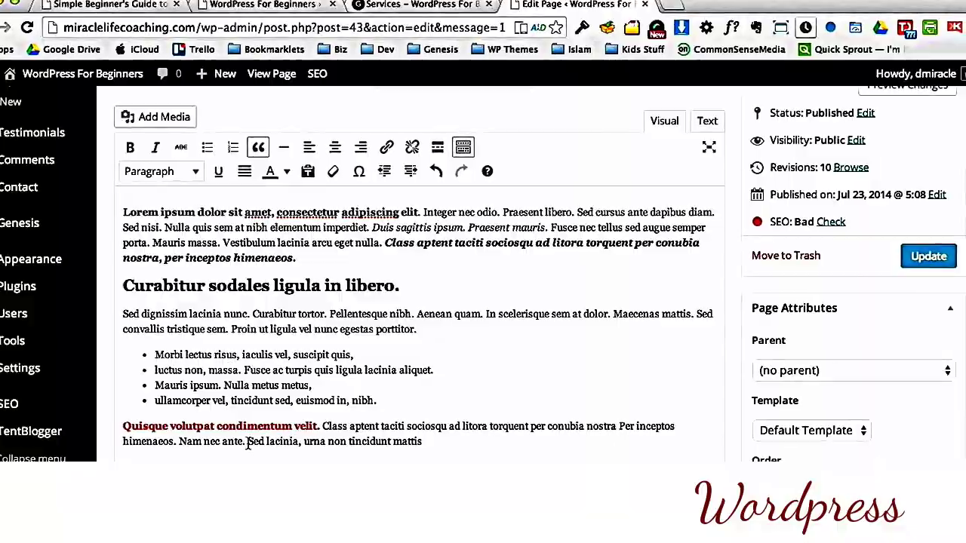
Step: Link 'Sed lacinia, urna non tincidunt mattis' to the existing About page
drag(250, 441, 424, 441)
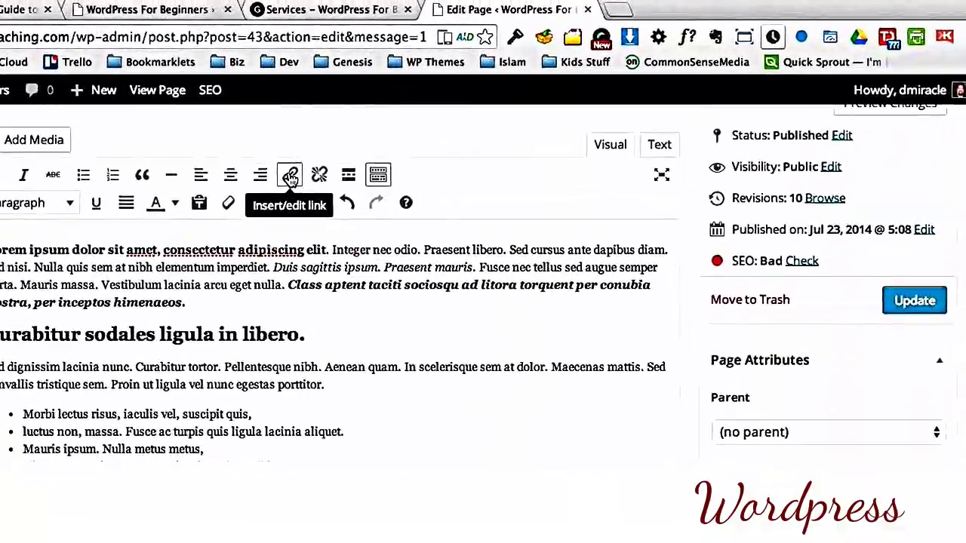
click(332, 164)
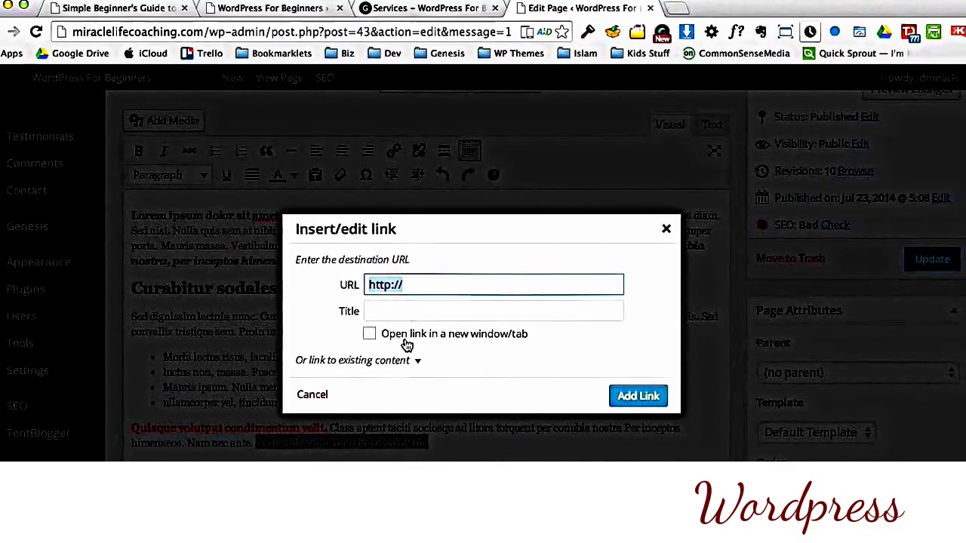
click(403, 367)
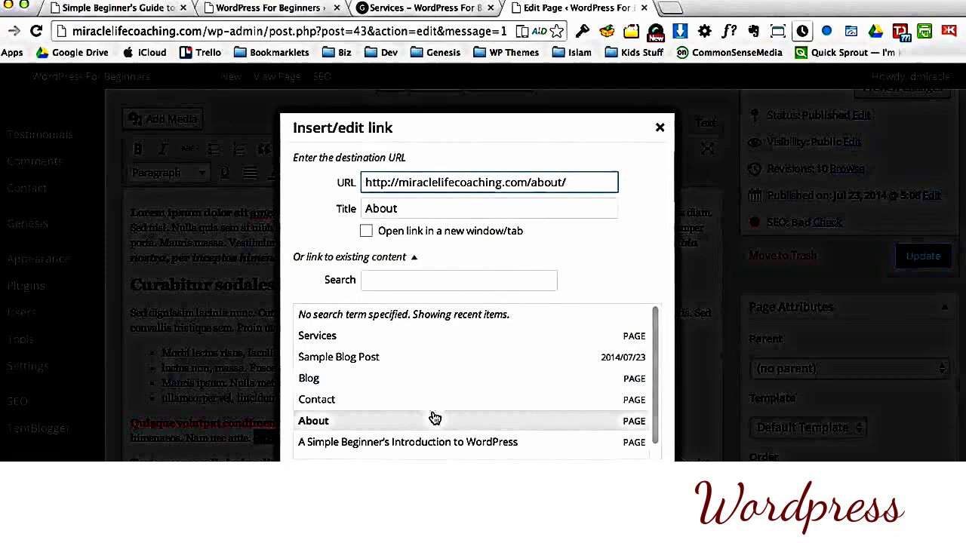
key(Return)
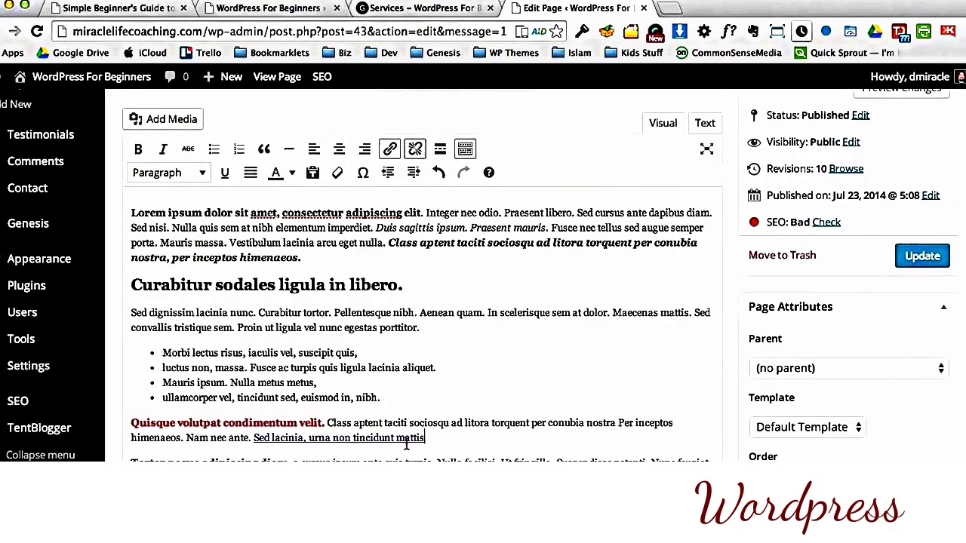
scroll(928, 331, down, 10)
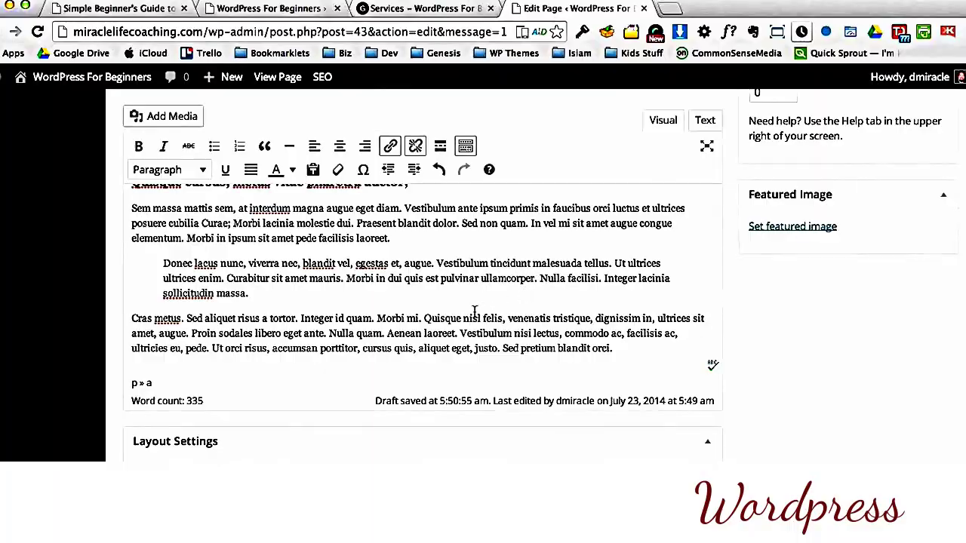
Step: Link 'dignissim in, ultrices sit amet, augue' to dmiracle.com, opening in a new tab
drag(591, 319, 188, 333)
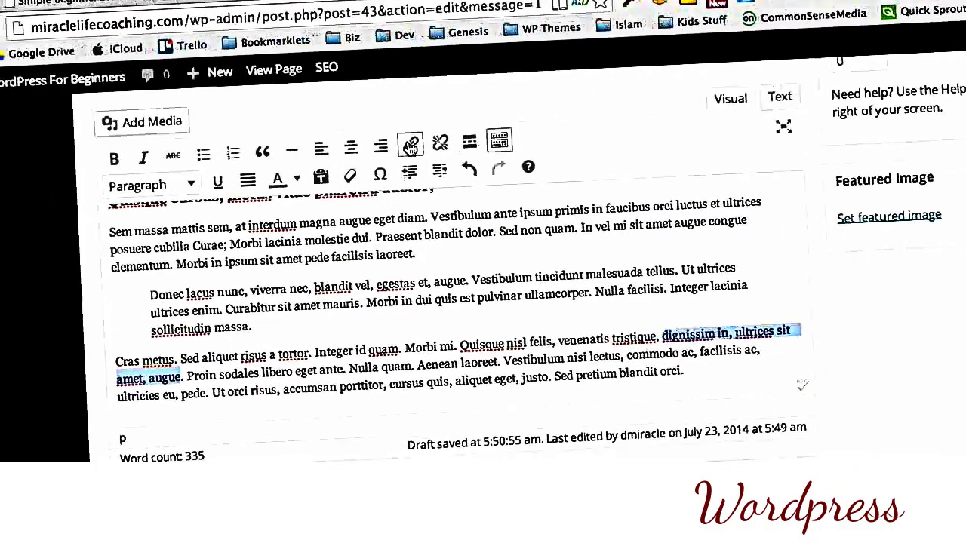
click(410, 146)
click(475, 189)
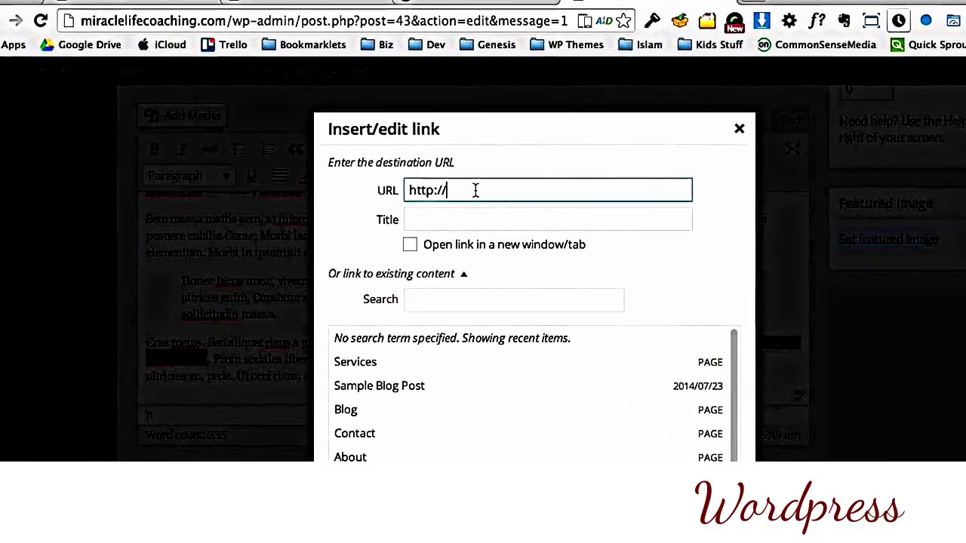
text(dmiracle.com)
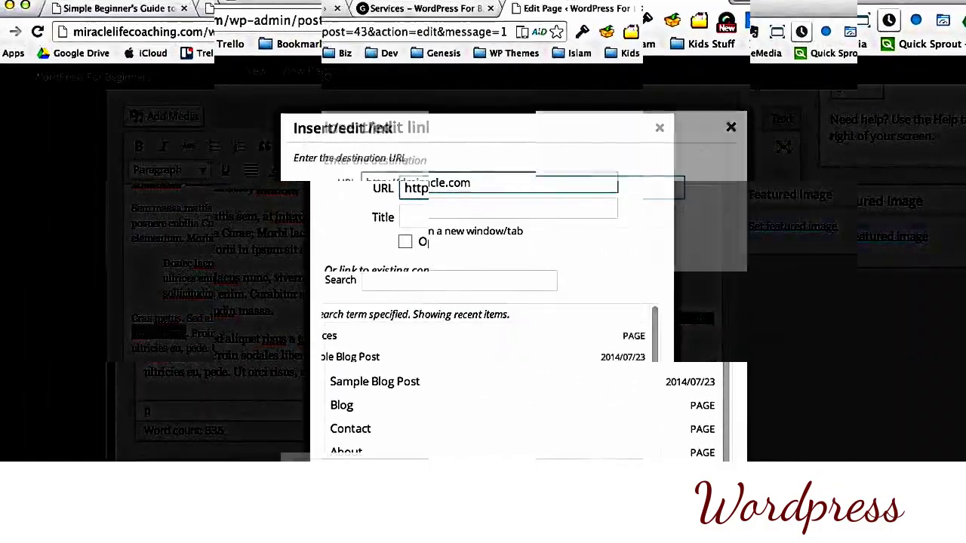
click(406, 241)
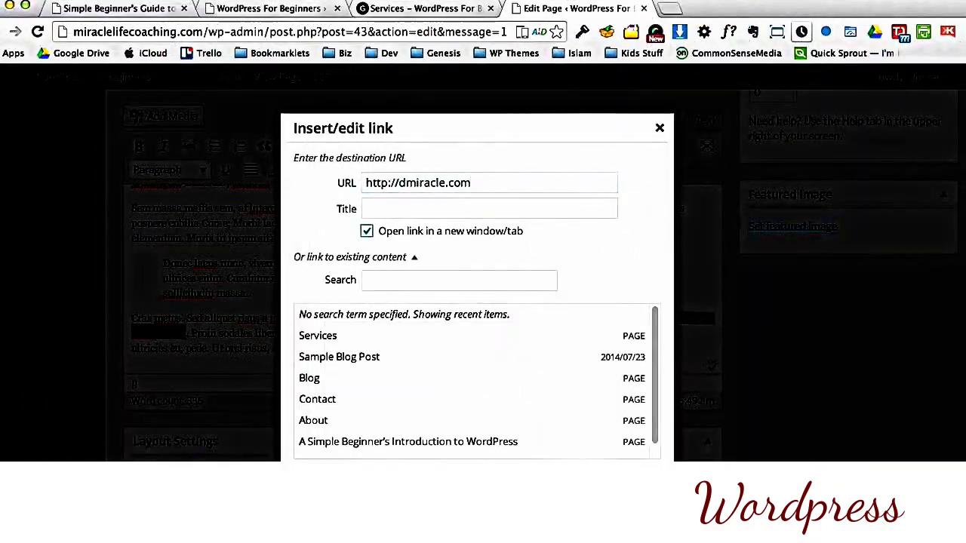
key(Return)
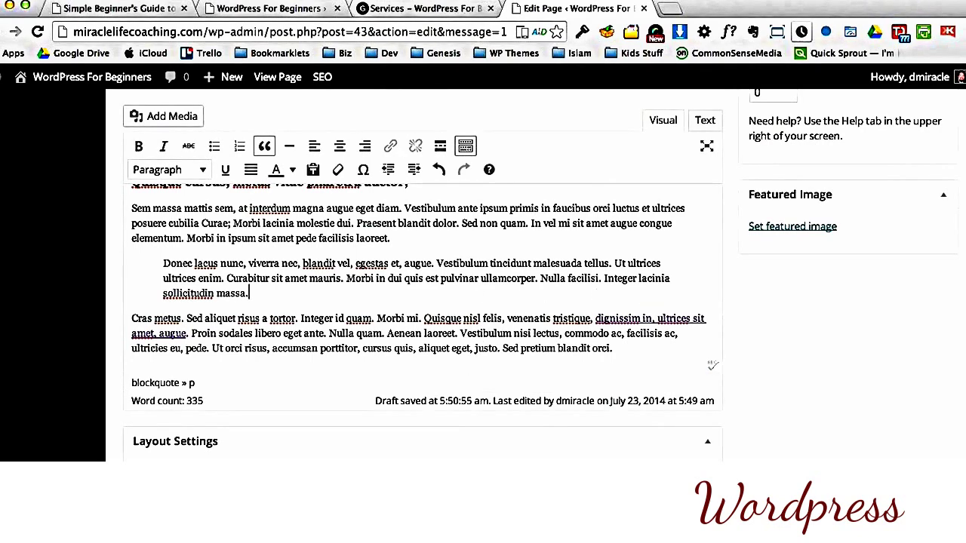
Step: Review the Heading 3 line and quoted paragraph, then update the Services page
scroll(423, 302, up, 3)
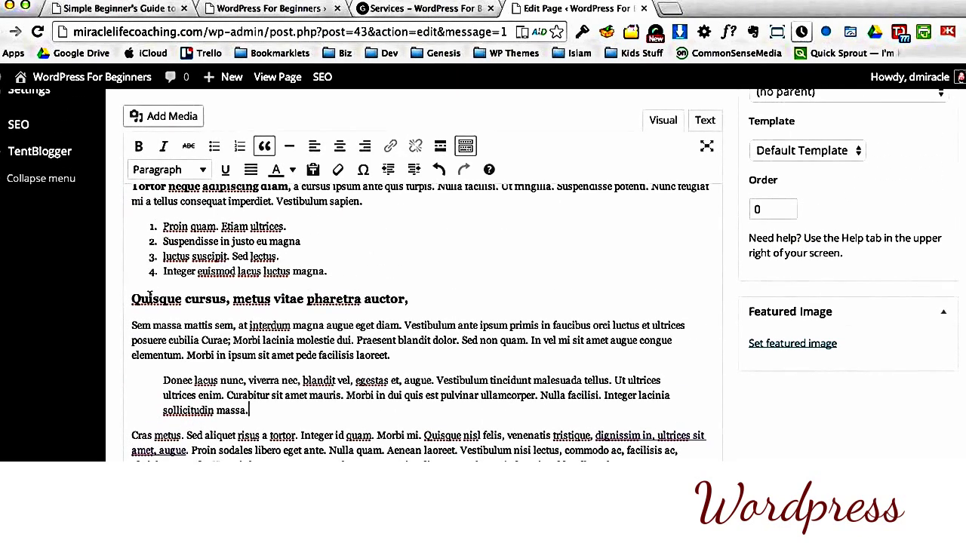
triple_click(339, 305)
drag(195, 381, 298, 411)
click(299, 414)
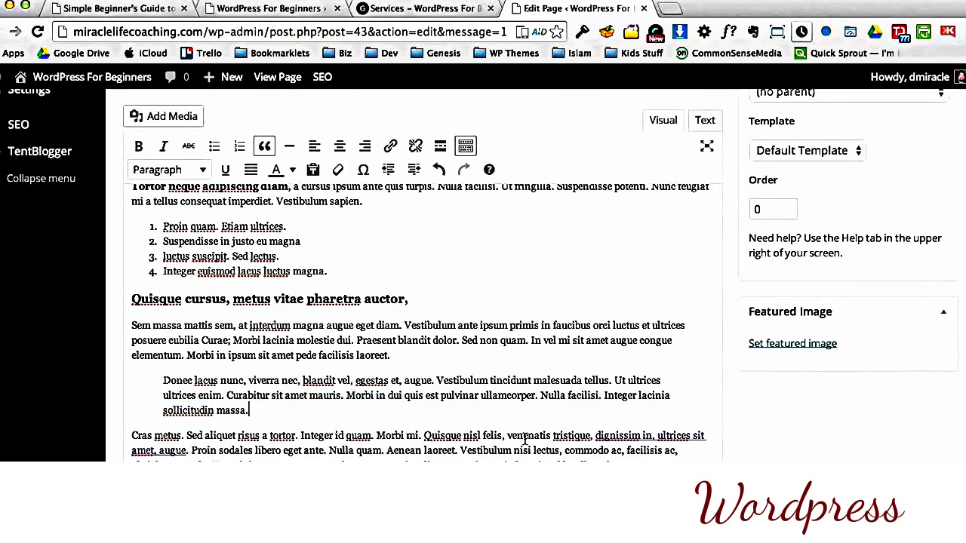
scroll(830, 301, up, 5)
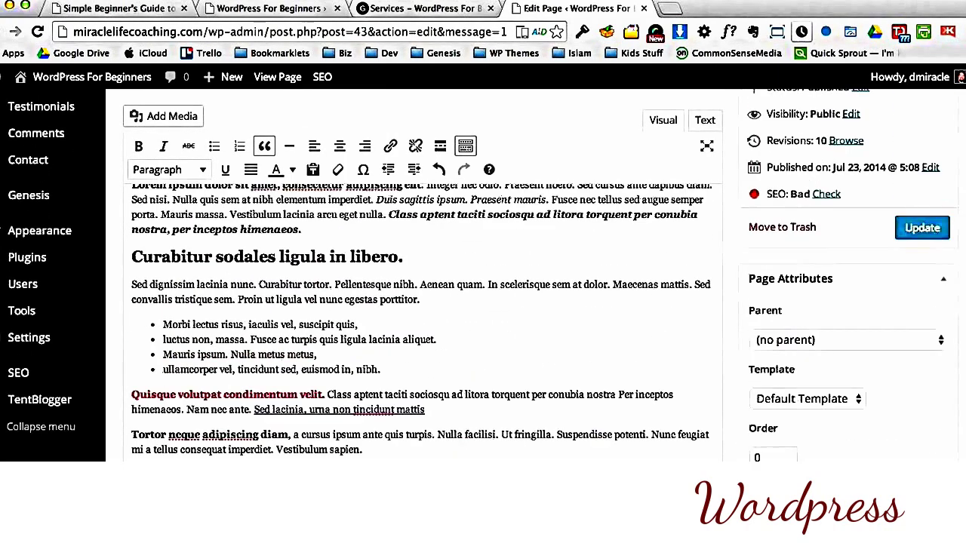
click(907, 292)
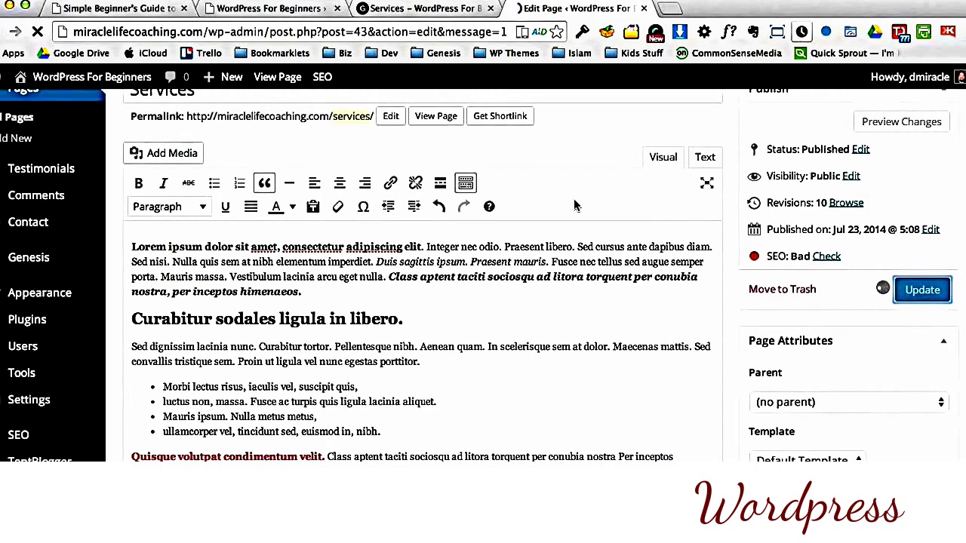
Step: Reload the live Services page and test the 'Sed lacinia' link to About
click(408, 11)
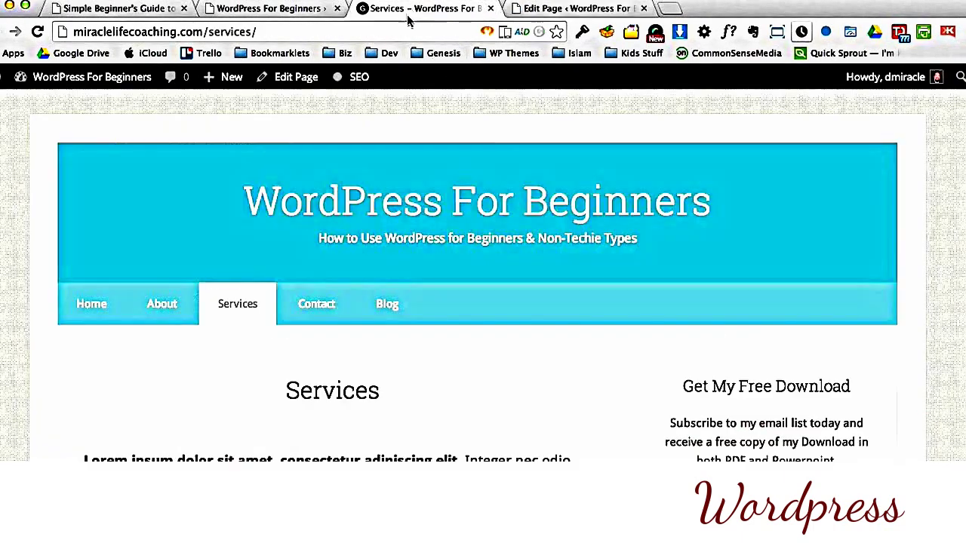
click(38, 33)
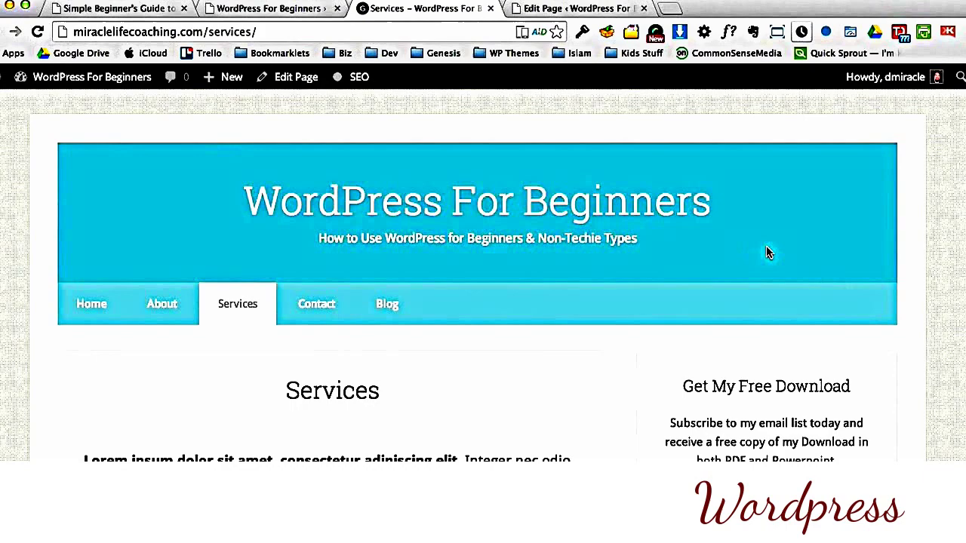
scroll(483, 272, down, 5)
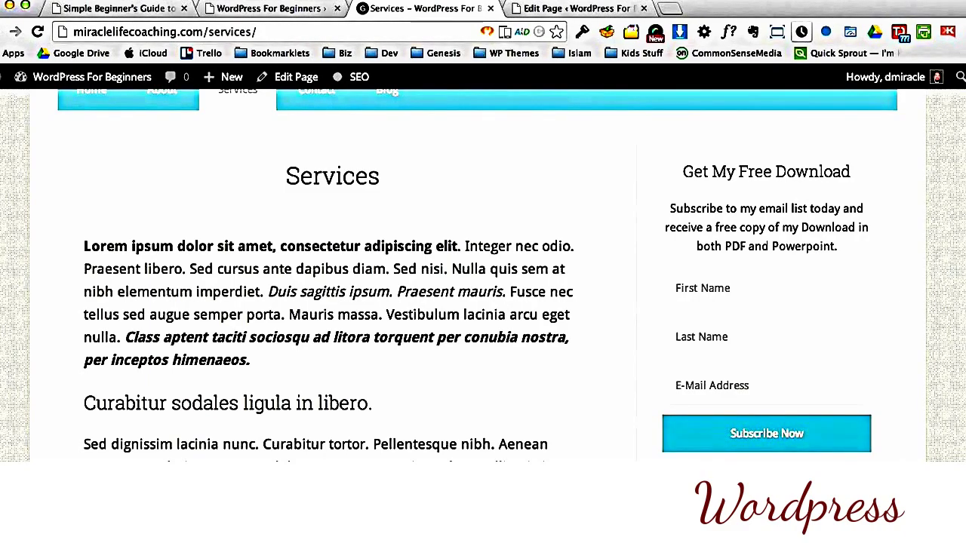
scroll(538, 338, down, 7)
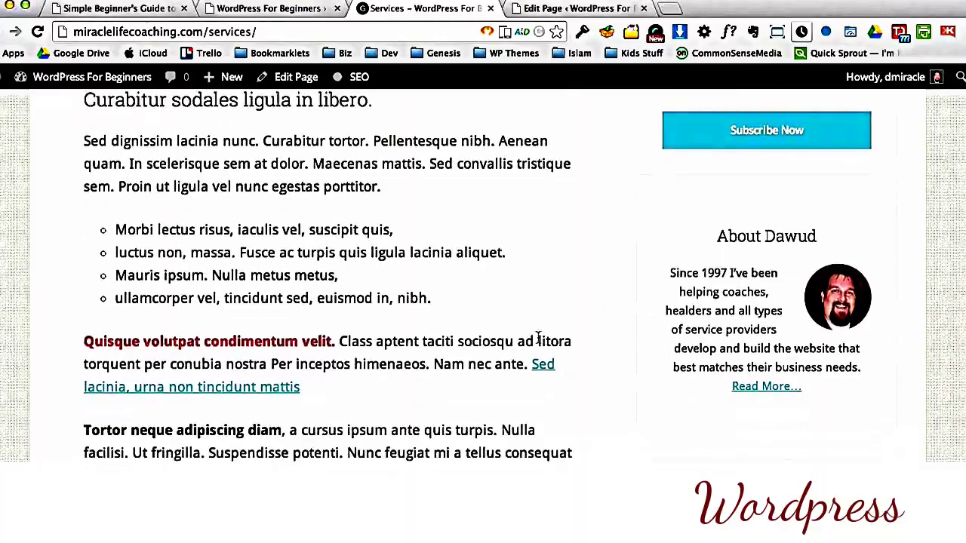
click(543, 365)
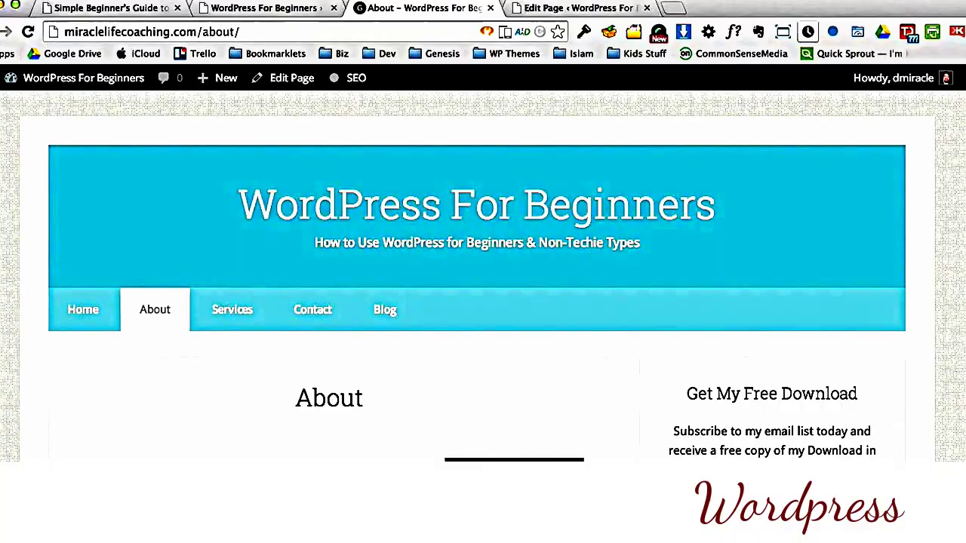
key(super+Left)
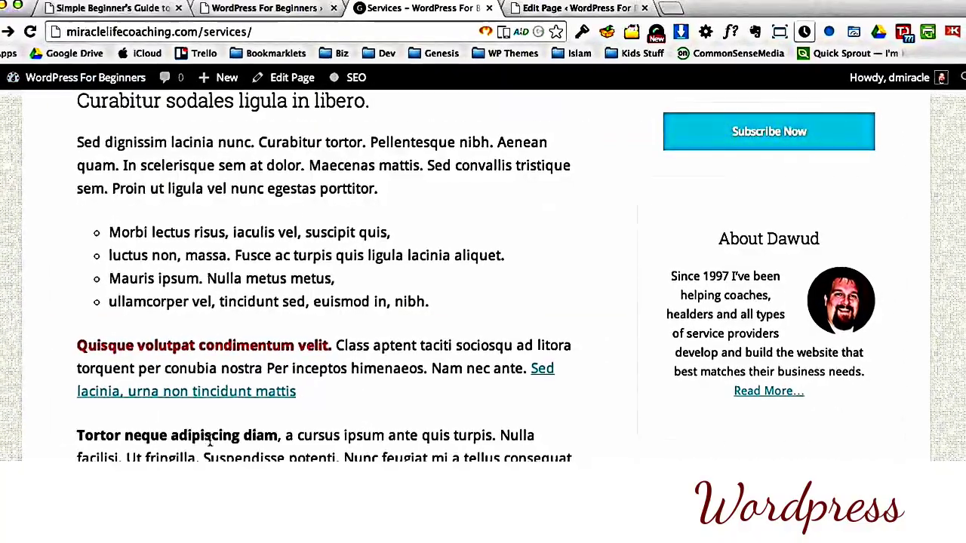
Step: Inspect the bold Tortor line, Quisque cursus heading and Donec blockquote, then return to the editor
drag(99, 436, 239, 435)
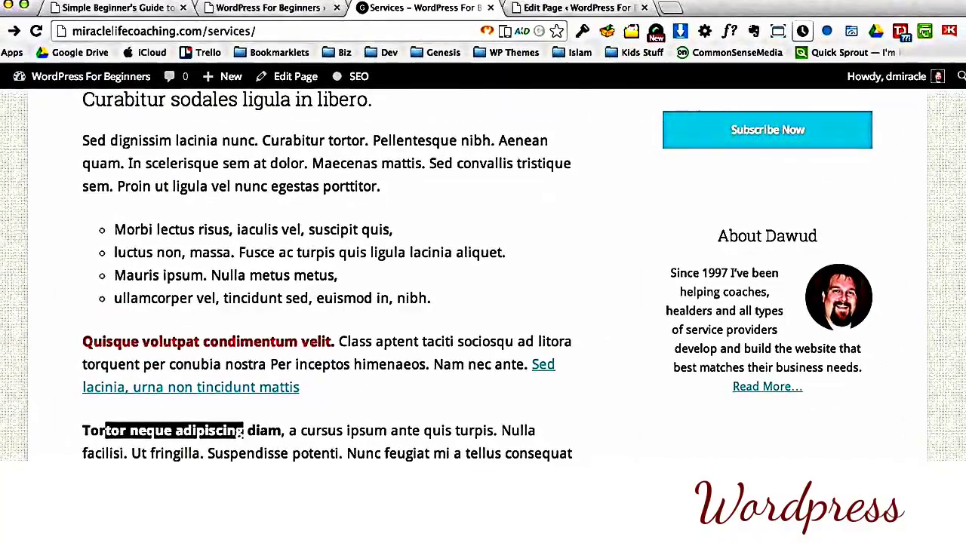
scroll(243, 432, down, 5)
drag(177, 199, 224, 265)
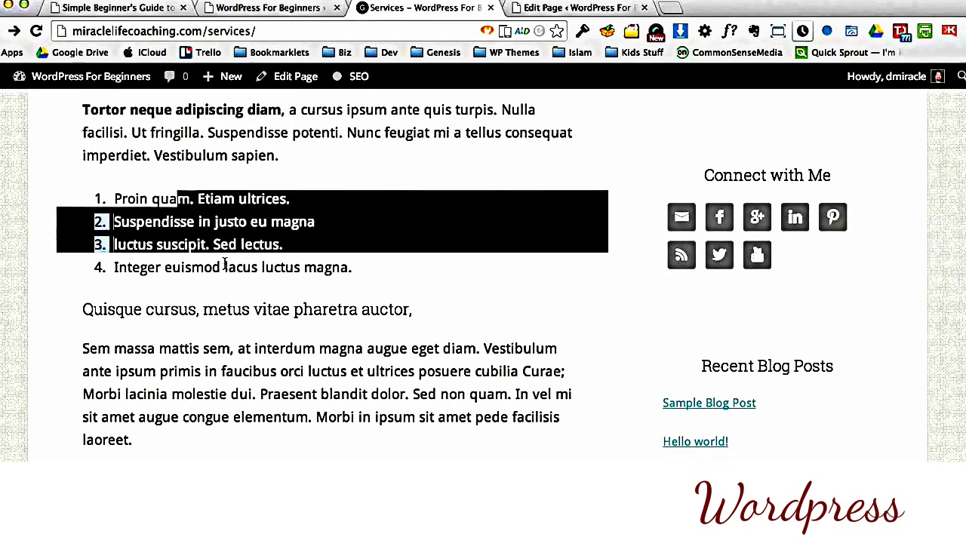
drag(126, 309, 387, 322)
click(446, 378)
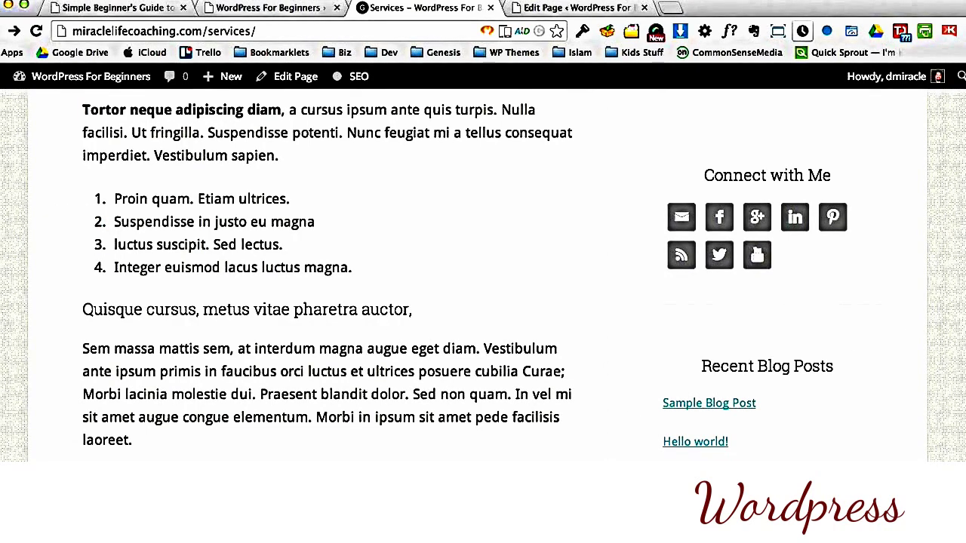
scroll(483, 275, down, 3)
drag(448, 371, 118, 302)
click(160, 313)
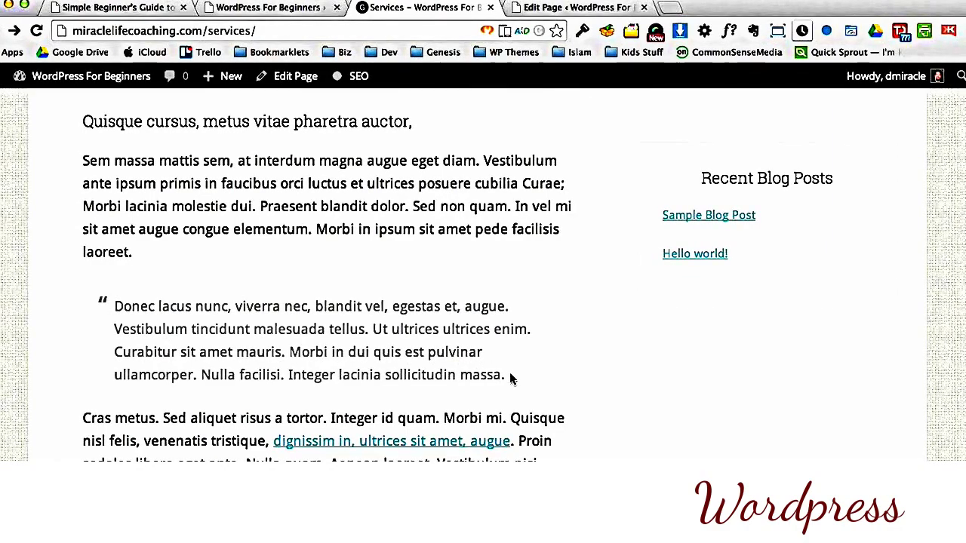
drag(510, 379, 98, 306)
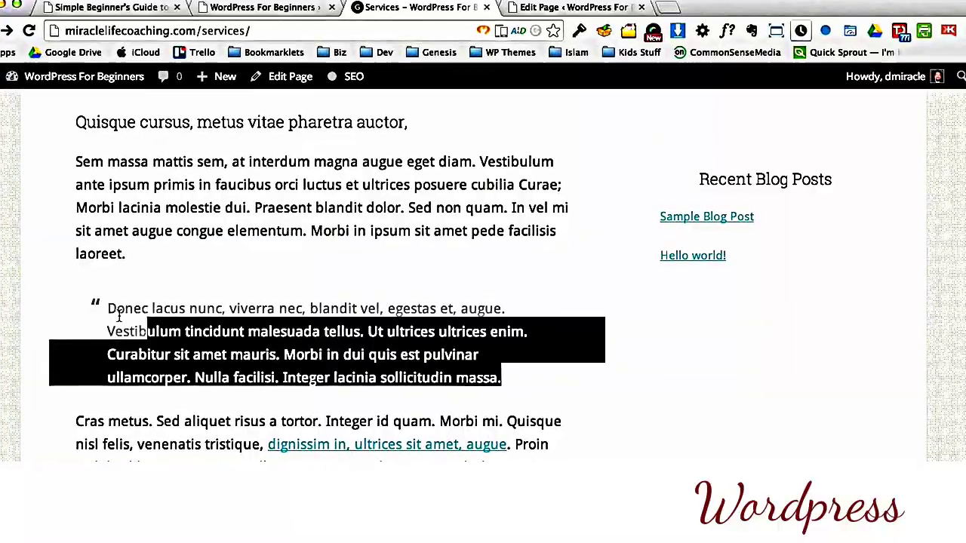
click(381, 272)
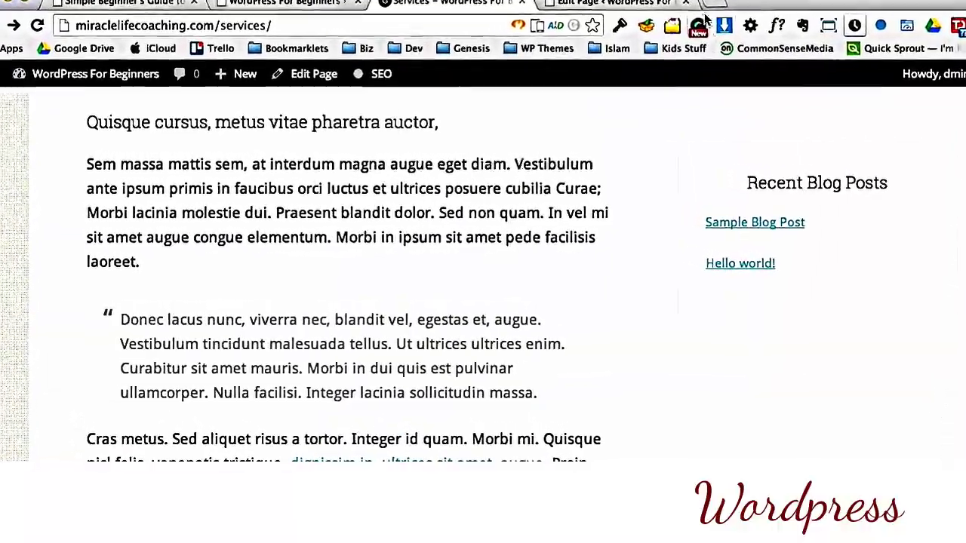
click(615, 3)
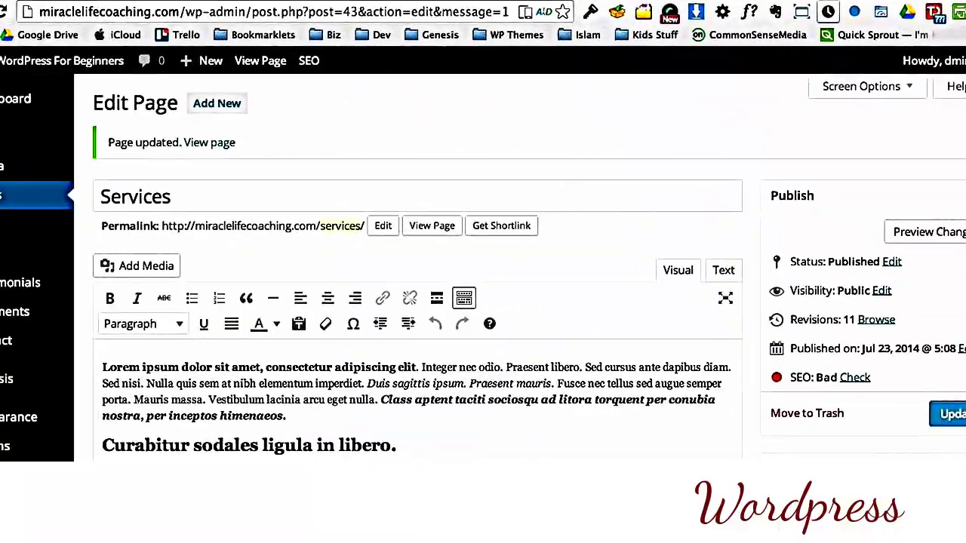
Step: Add a right-aligned '- TEstimonial Name' line at the end of the Donec blockquote
scroll(415, 317, down, 5)
scroll(322, 342, down, 3)
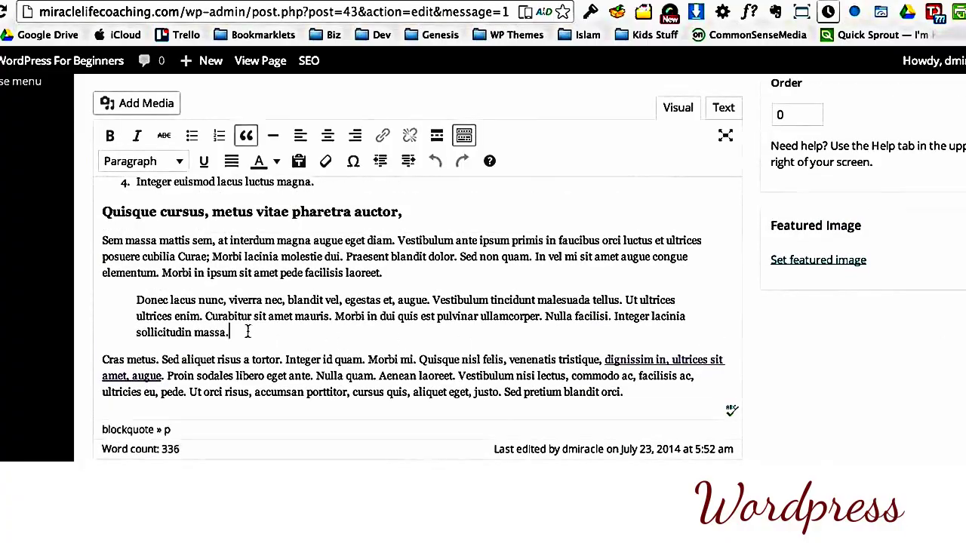
key(Return)
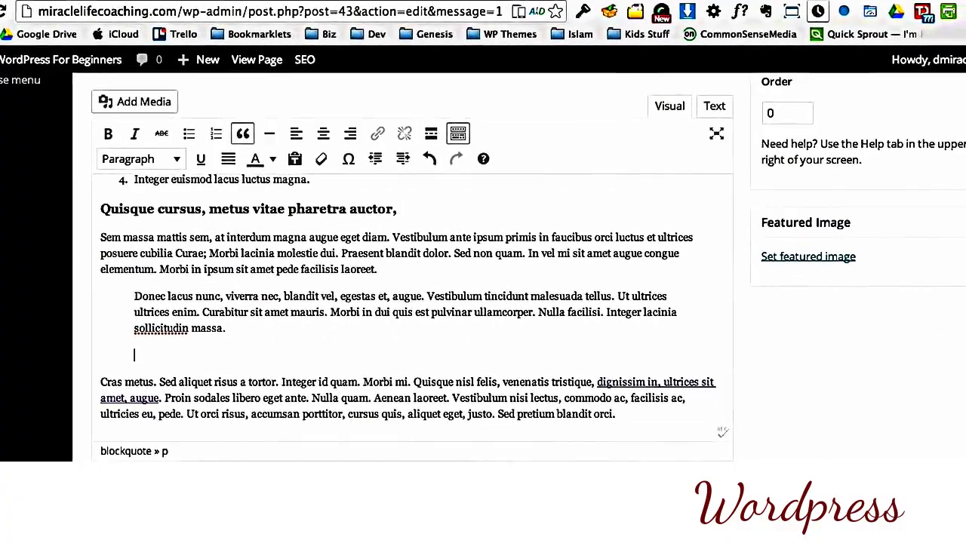
text(-)
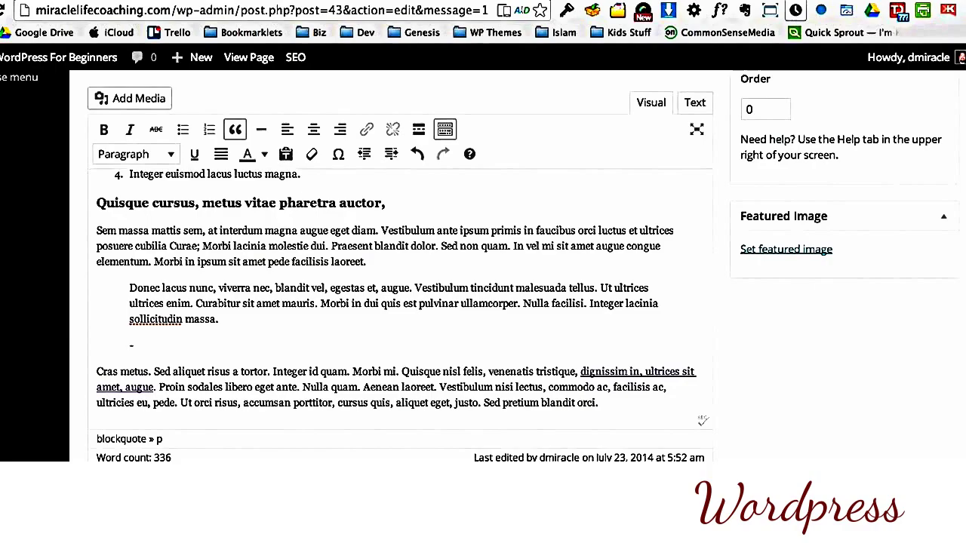
text( TEstim)
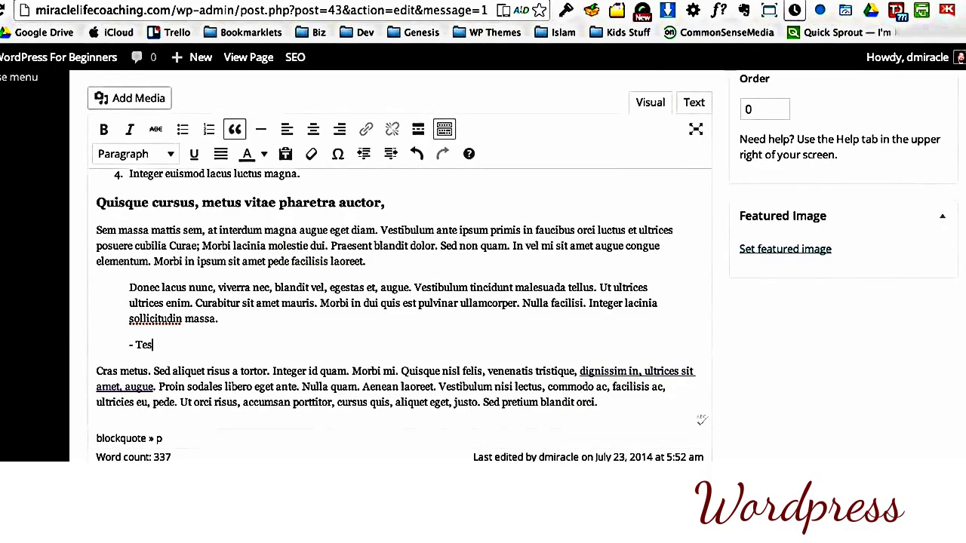
text(onial Name)
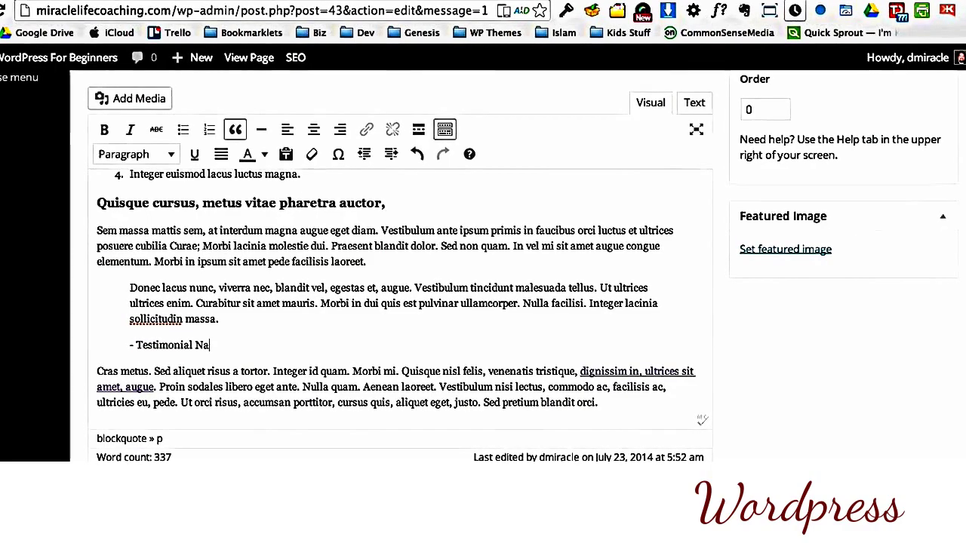
click(346, 132)
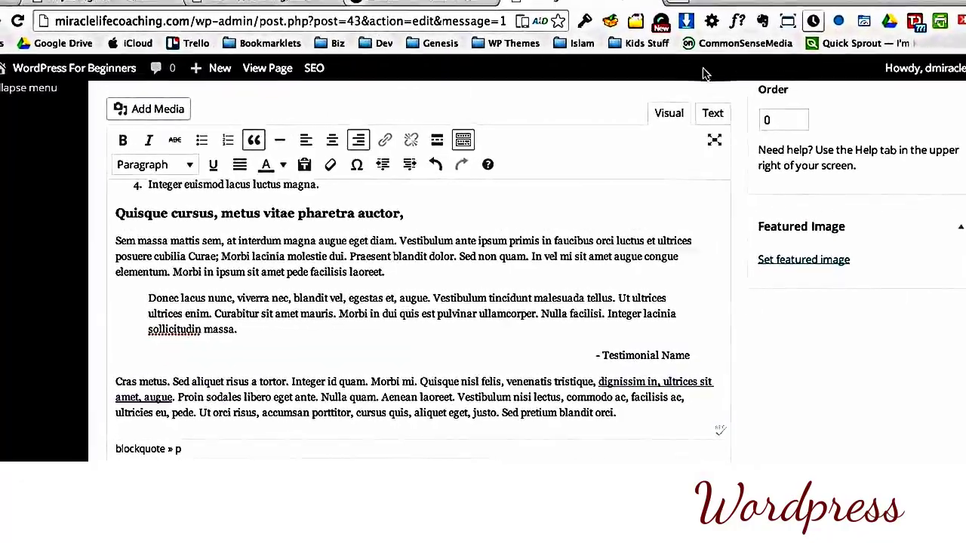
Step: Save the Services page changes and reload the live Services page to show the right-aligned credit
click(935, 359)
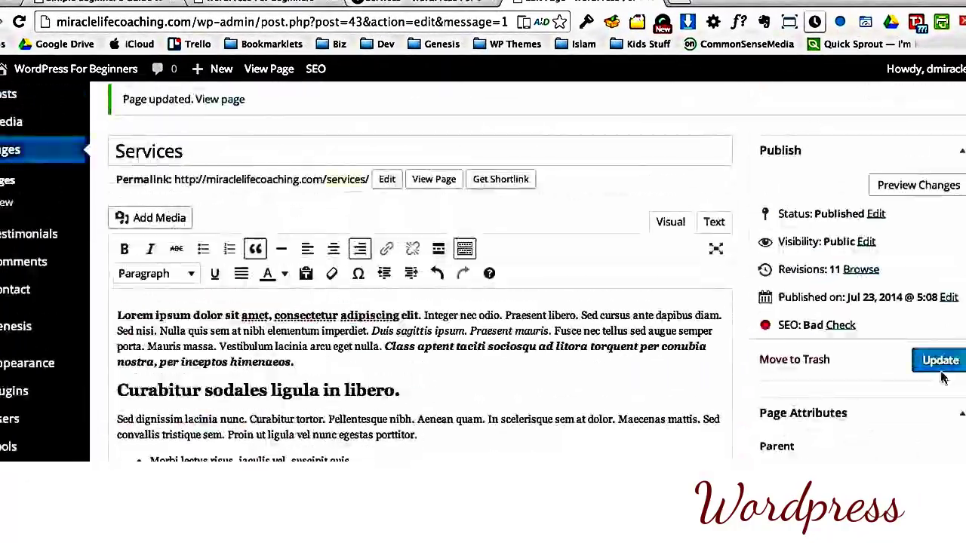
click(422, 2)
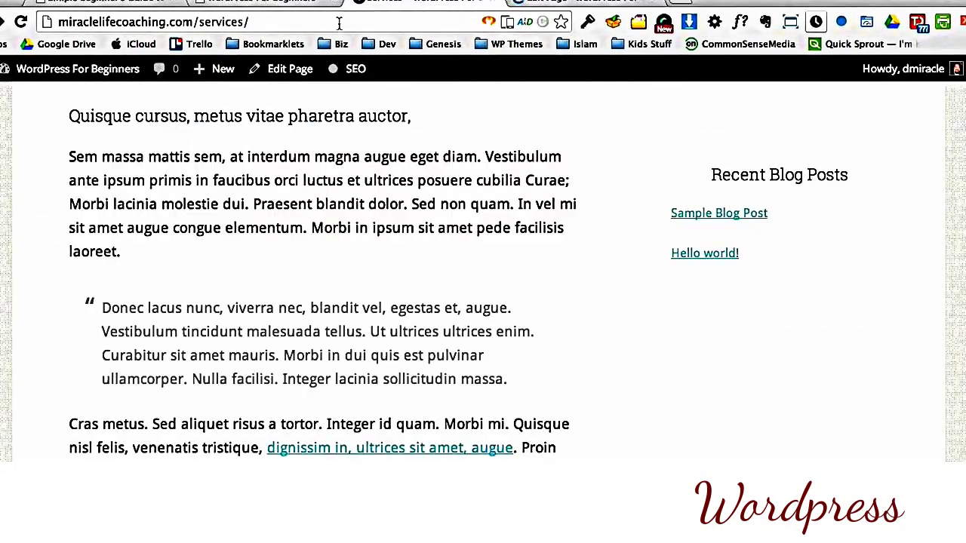
click(21, 21)
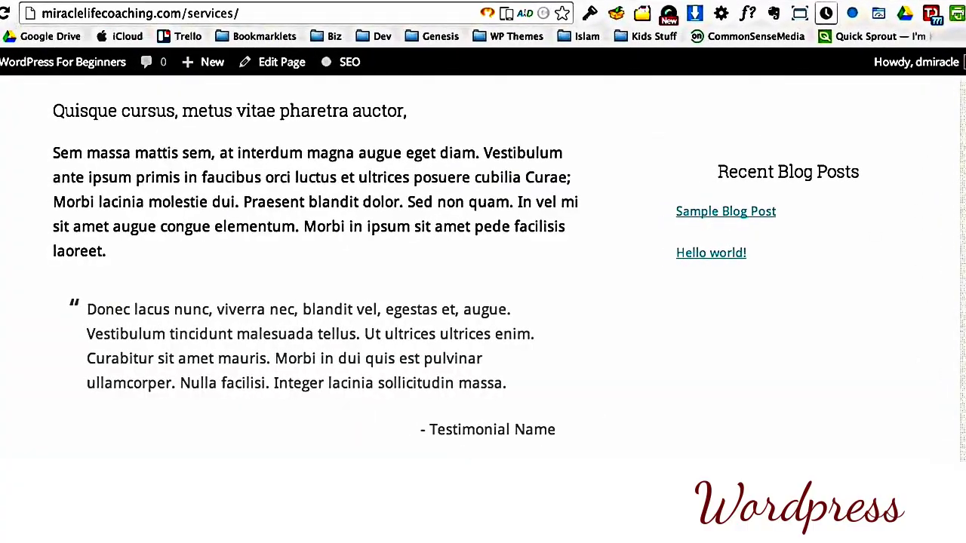
scroll(550, 369, down, 5)
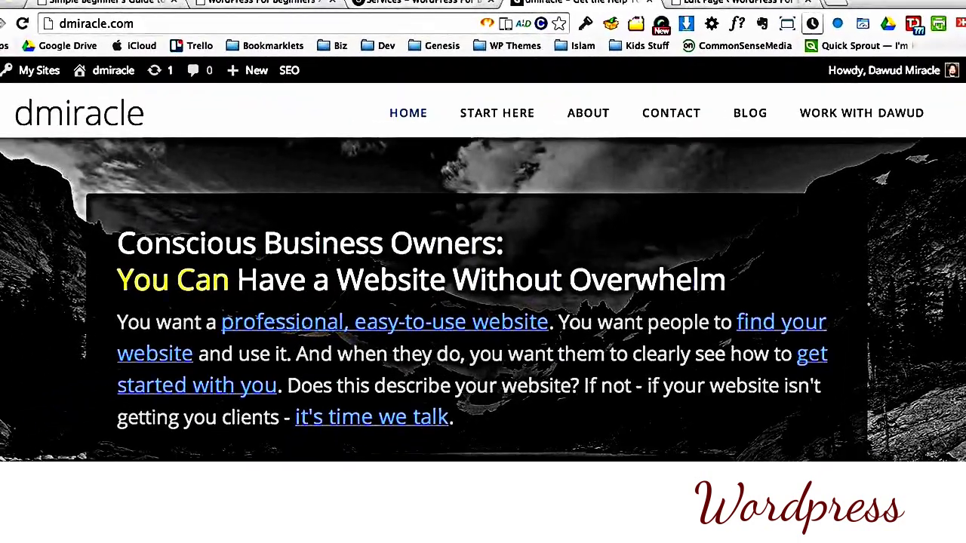
scroll(483, 302, down, 15)
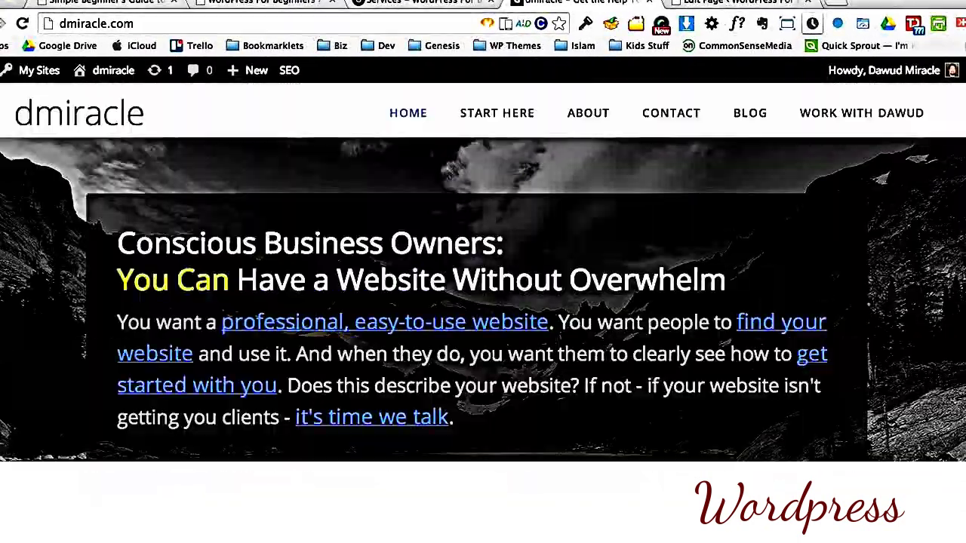
Step: Close the stray dmiracle tab and scroll back to the top of the live Services page
click(649, 2)
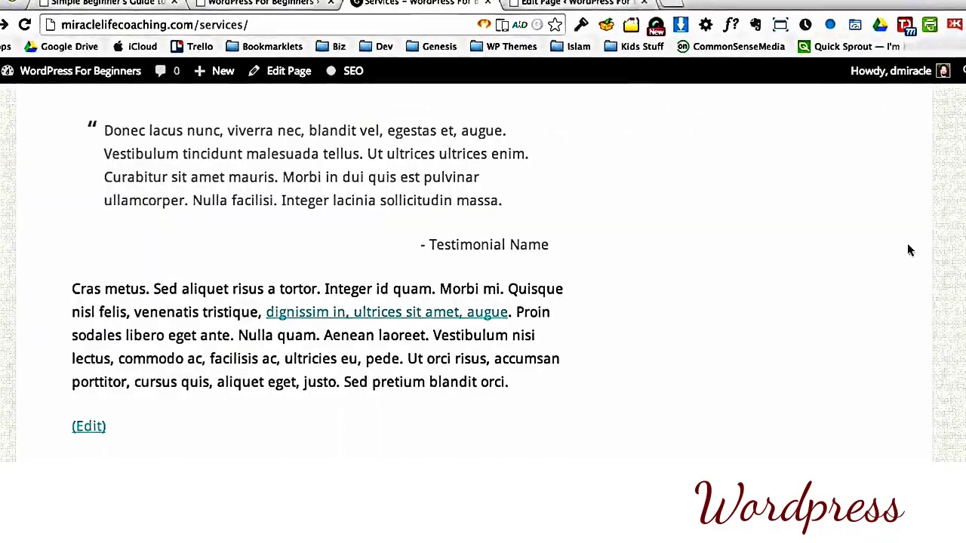
scroll(483, 302, up, 5)
scroll(483, 302, down, 2)
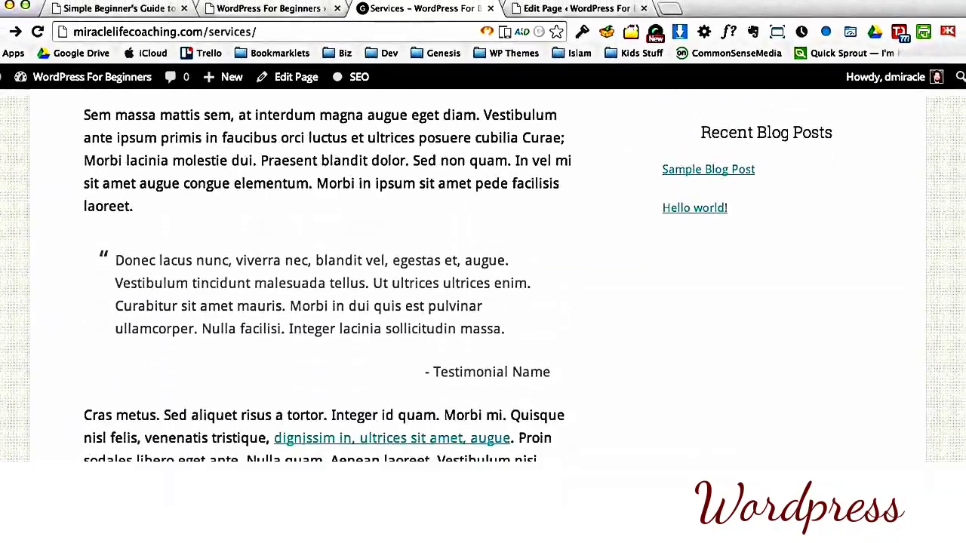
scroll(482, 302, up, 5)
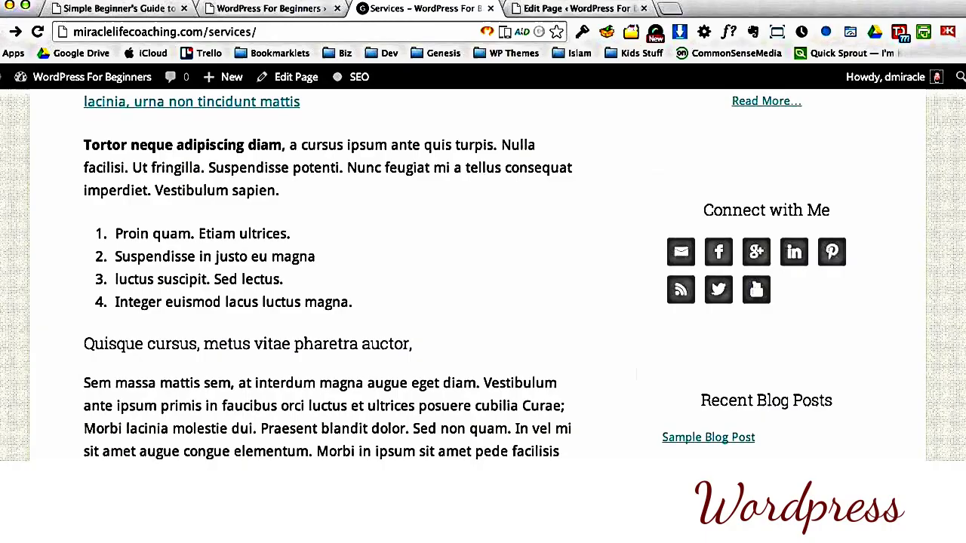
scroll(483, 276, up, 5)
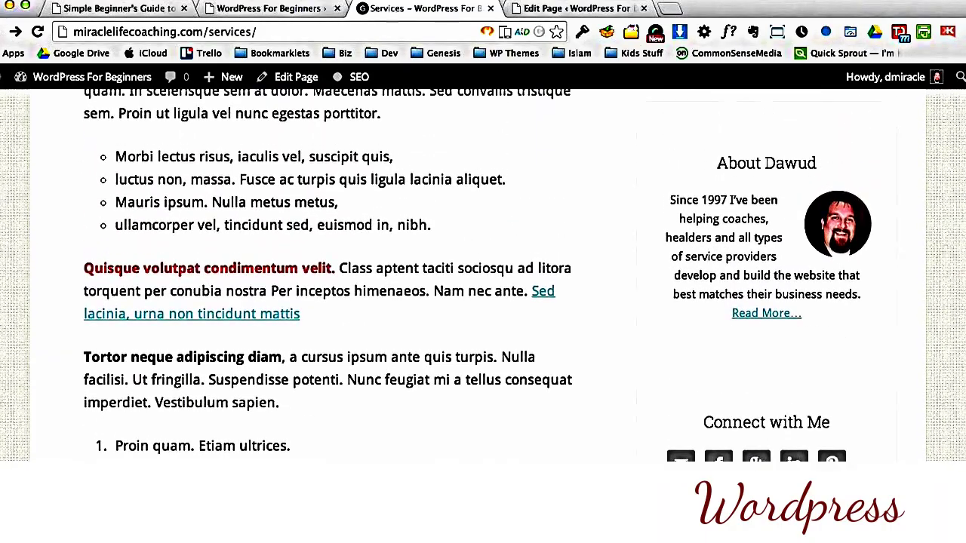
scroll(483, 275, up, 8)
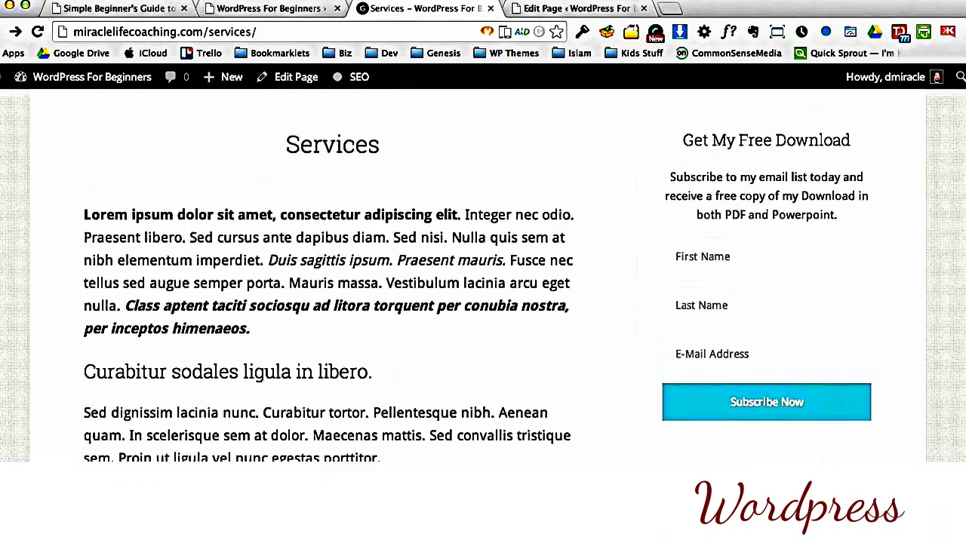
scroll(483, 275, up, 2)
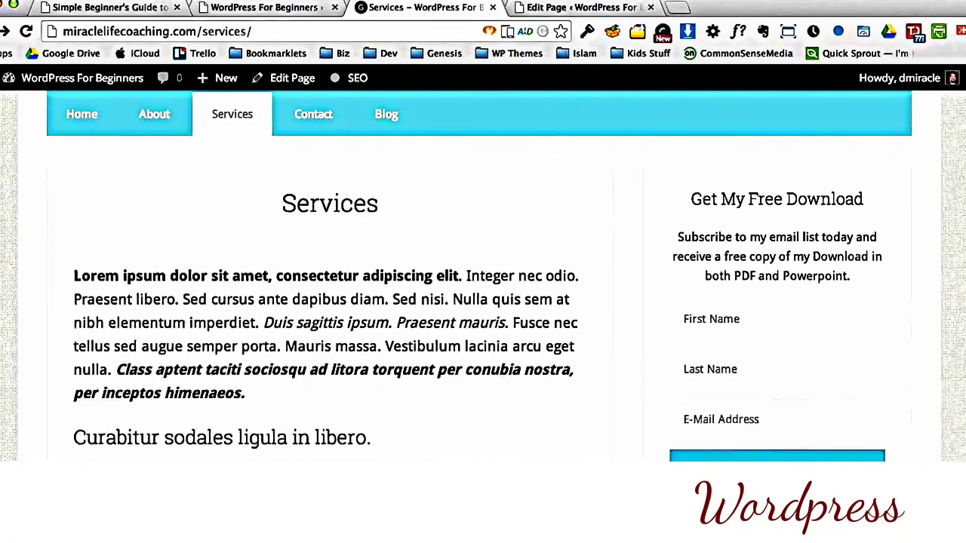
scroll(805, 301, up, 5)
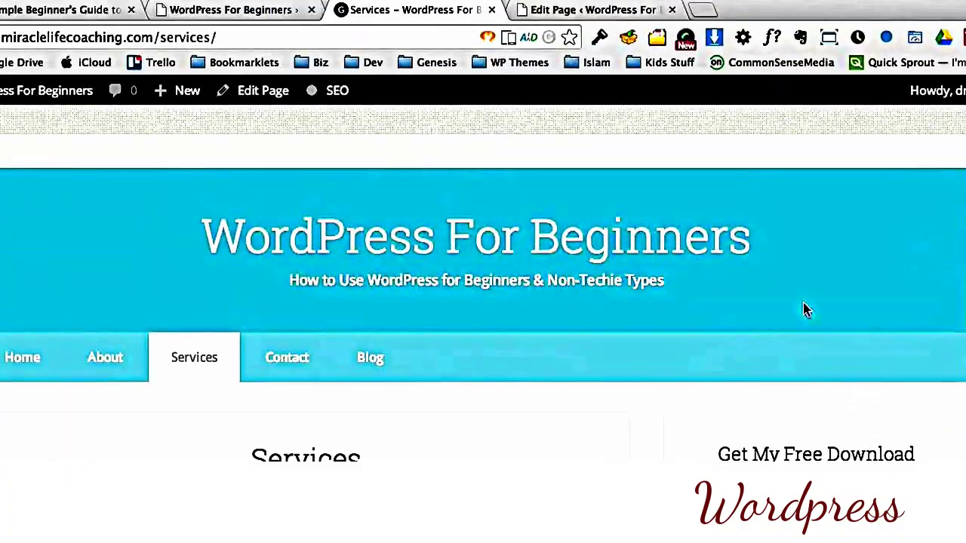
Step: Glance at the live home page with its mountain image, then return to the Services page editor
click(542, 9)
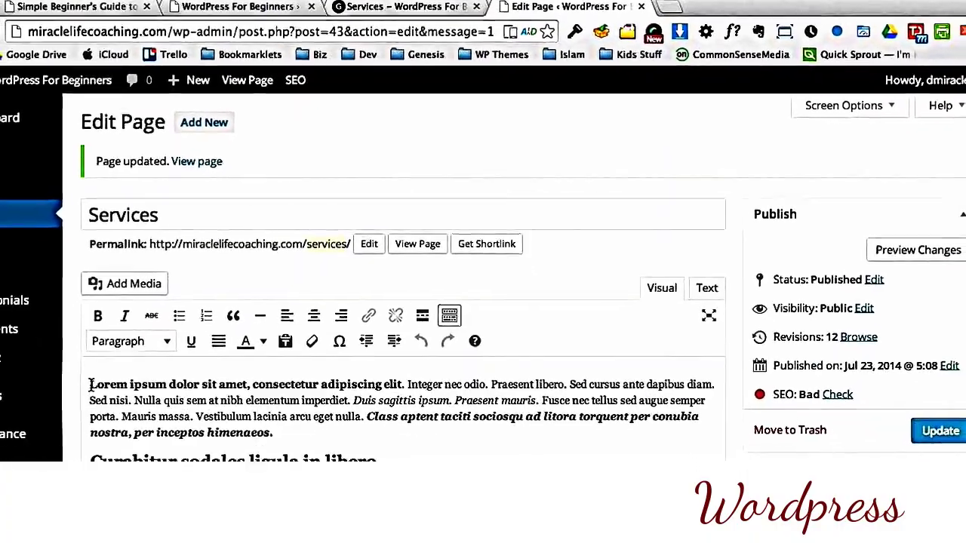
click(89, 385)
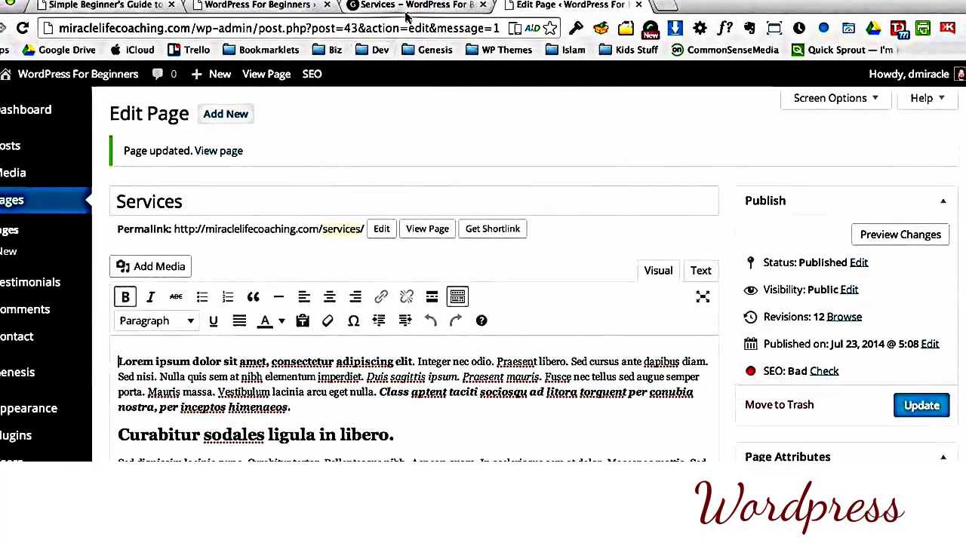
click(407, 6)
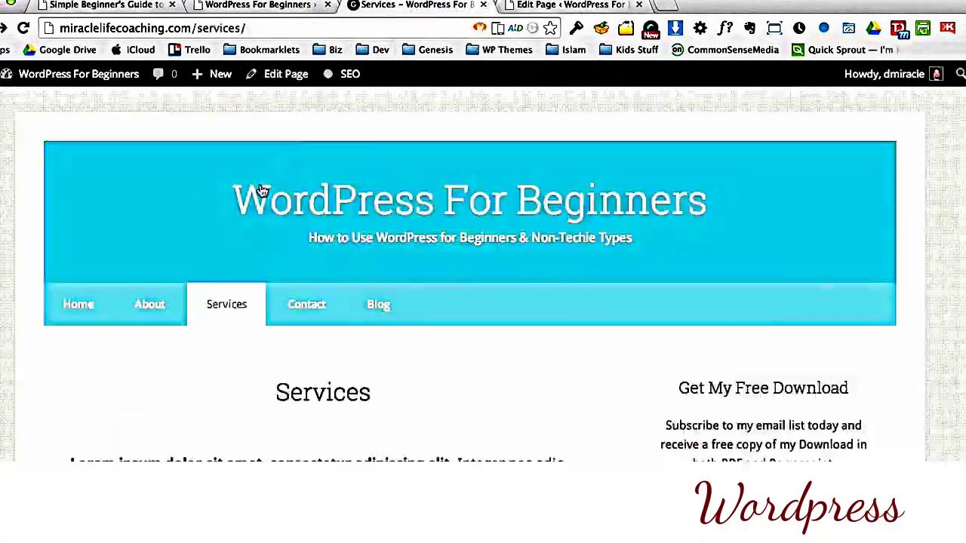
click(82, 306)
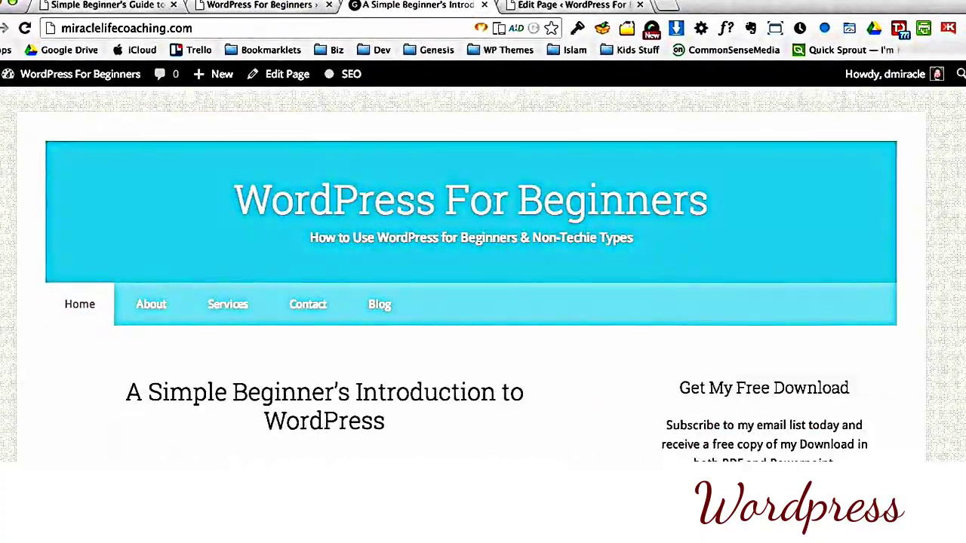
scroll(483, 271, down, 3)
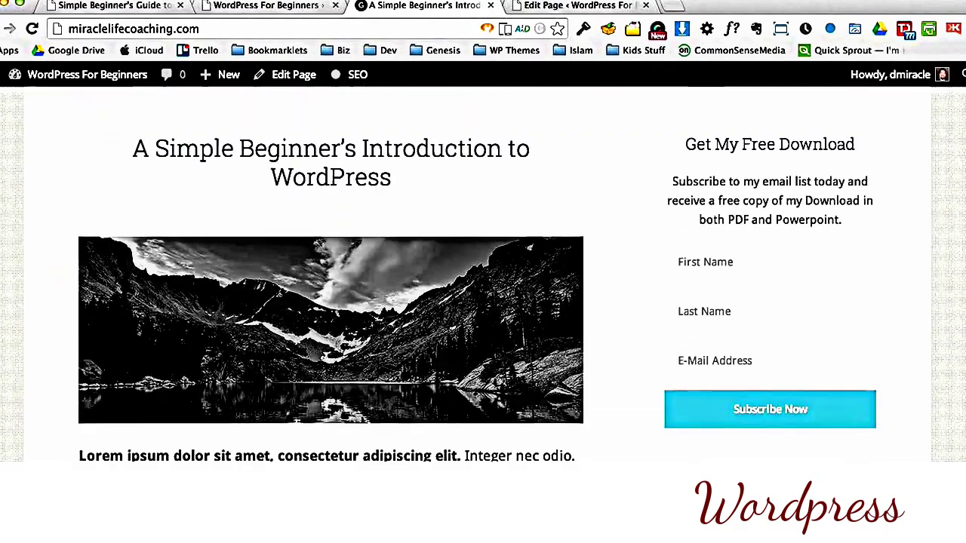
click(556, 6)
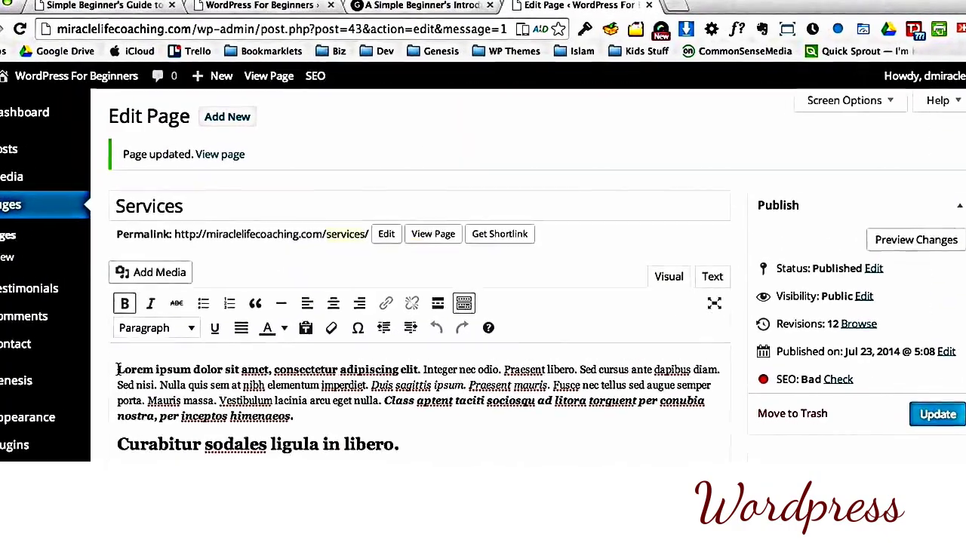
Step: Choose the mountain lake image from the media library, set to center alignment with no link
click(60, 301)
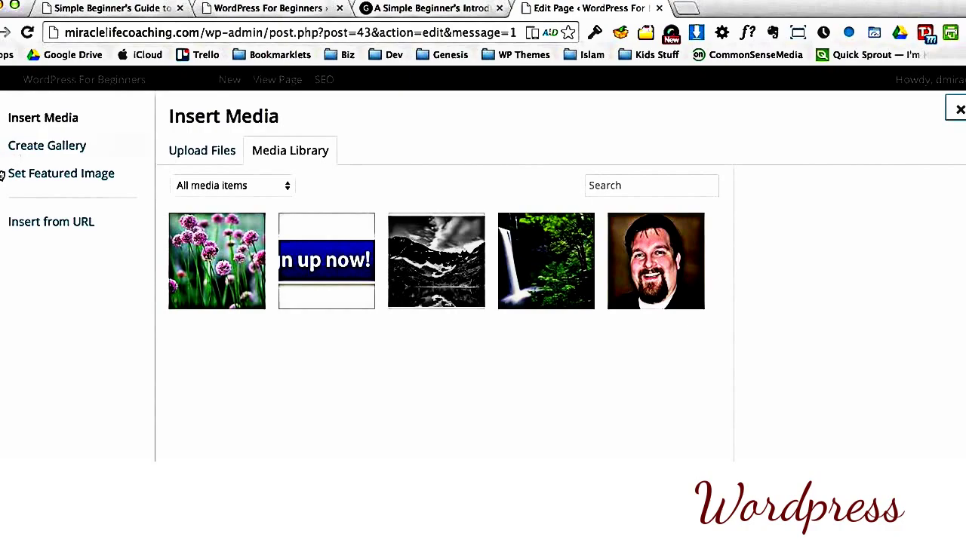
click(434, 269)
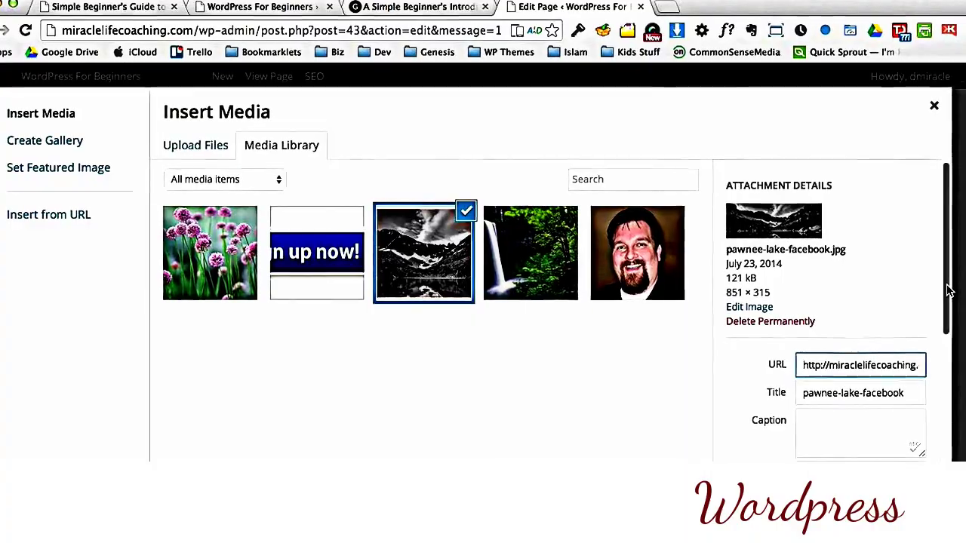
drag(943, 320, 945, 429)
click(815, 370)
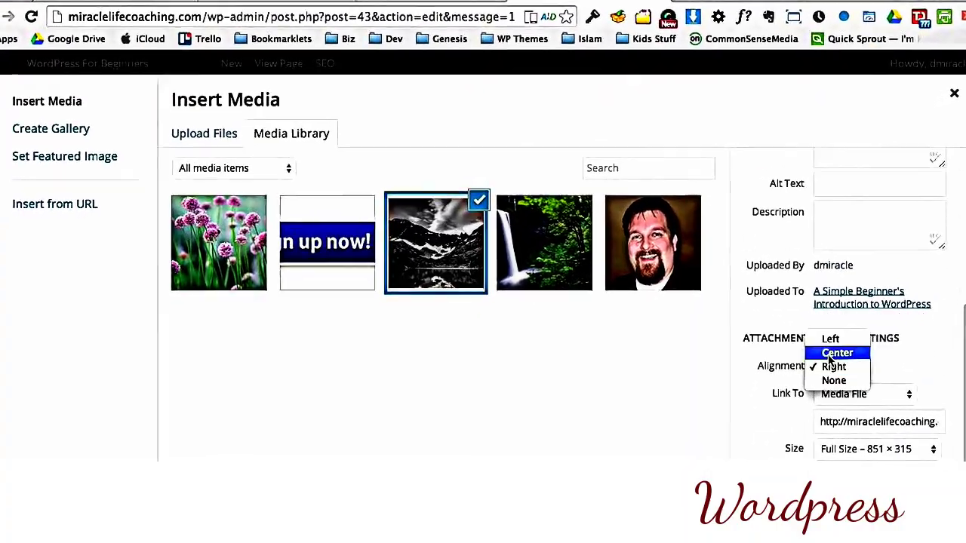
click(825, 349)
click(867, 402)
click(877, 439)
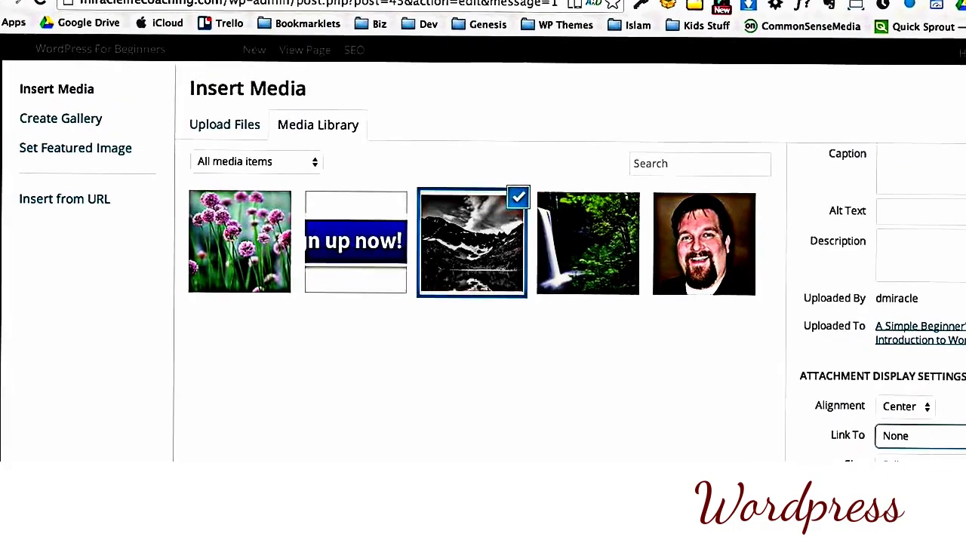
Step: Insert the mountain lake image above the opening paragraph and review the page content
click(928, 456)
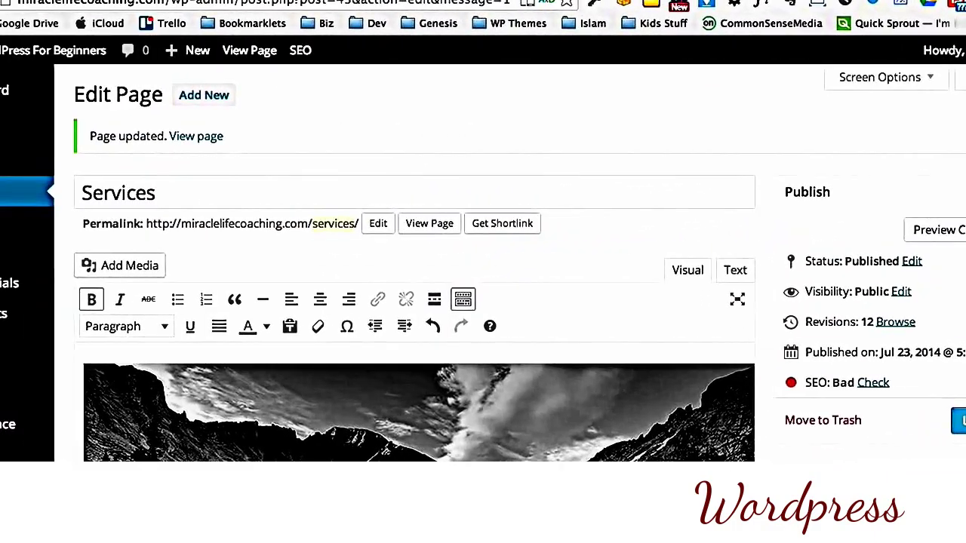
scroll(415, 302, down, 5)
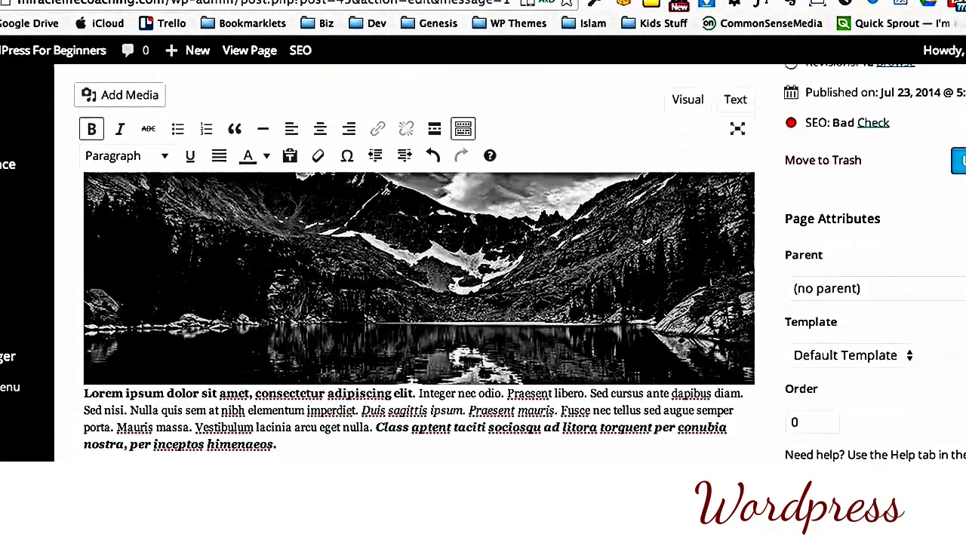
scroll(415, 317, down, 10)
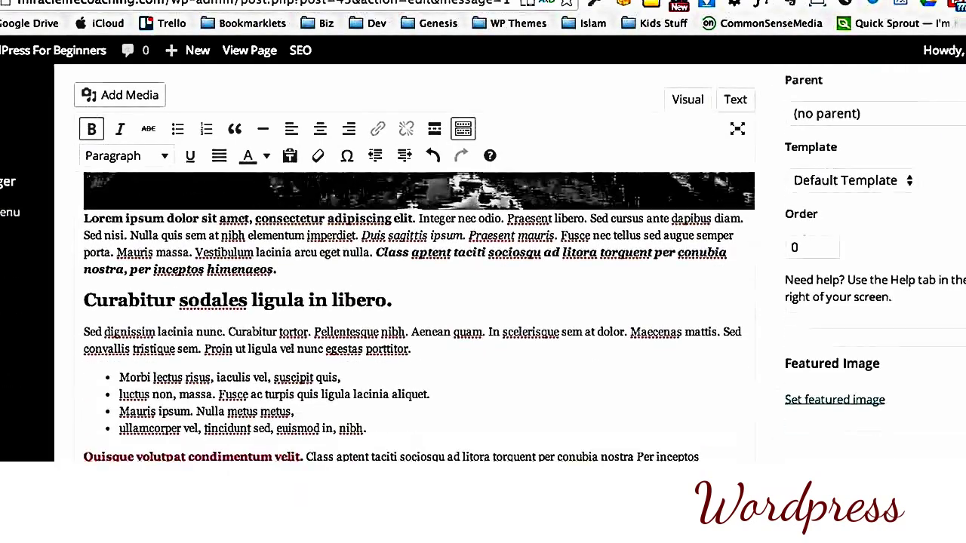
scroll(415, 317, down, 3)
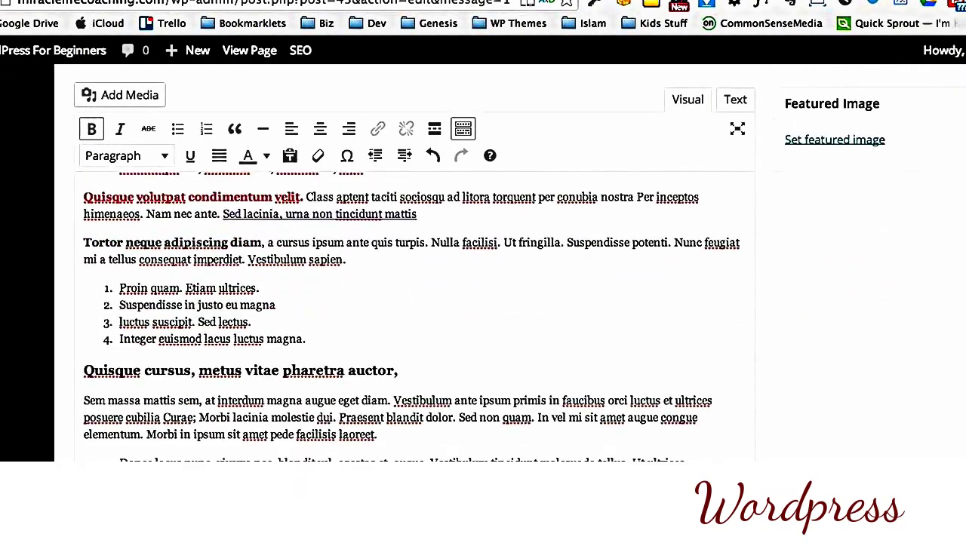
scroll(414, 317, down, 6)
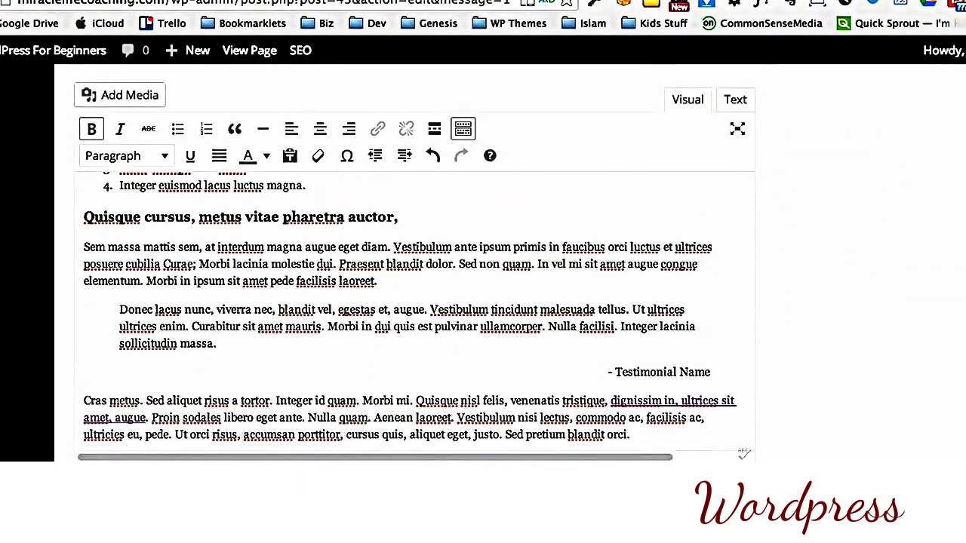
scroll(415, 316, up, 9)
scroll(167, 323, up, 3)
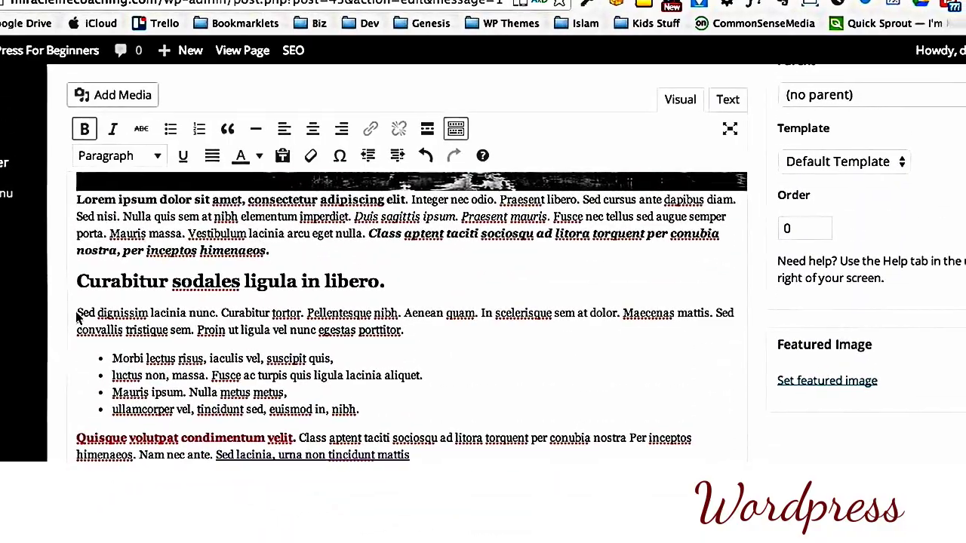
Step: Upload Common Ivy.jpg and insert it right-aligned, linked to none, beside the 'Sed dignissim' text
click(65, 95)
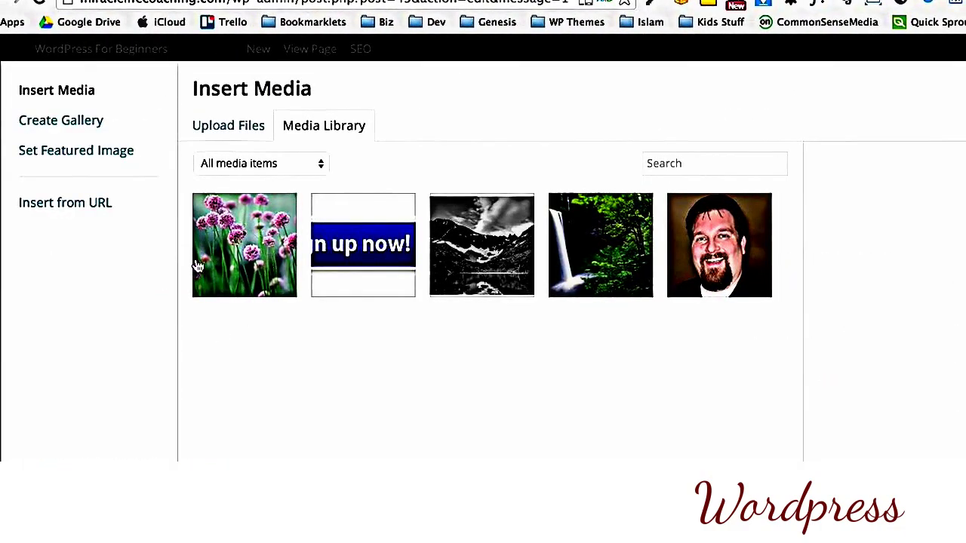
click(224, 125)
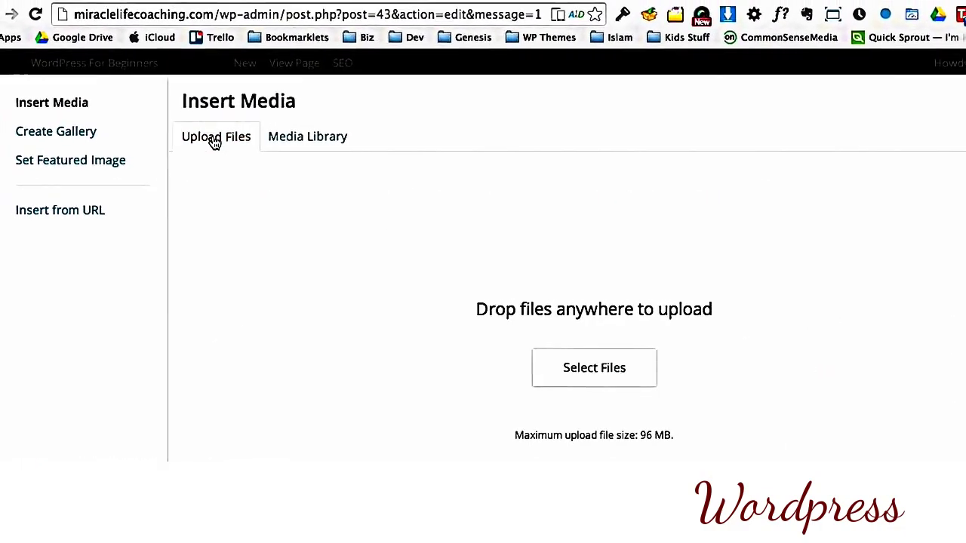
click(560, 367)
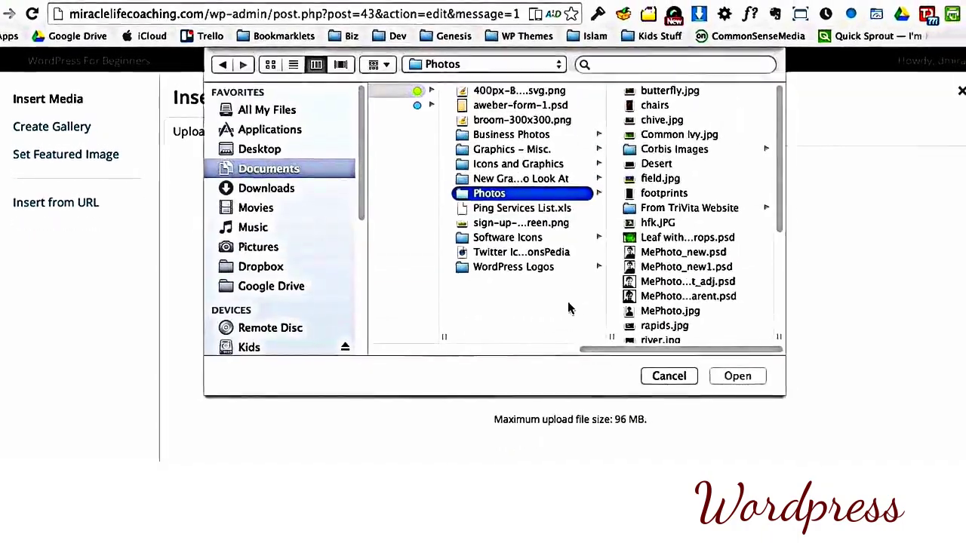
click(675, 137)
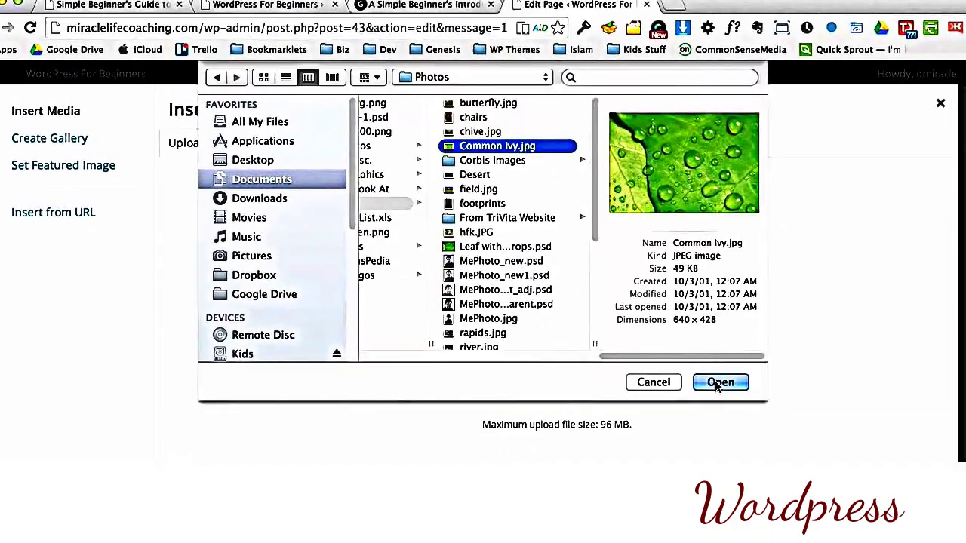
click(720, 382)
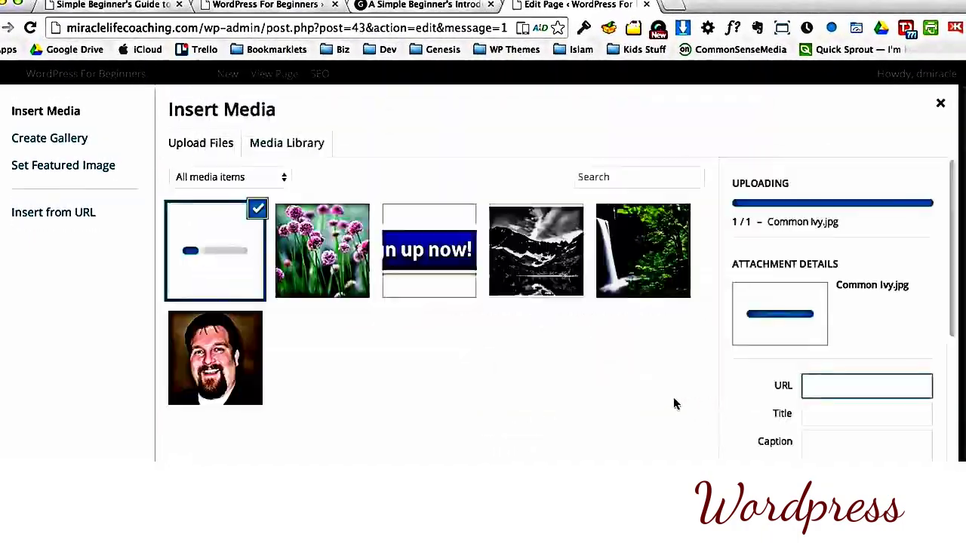
drag(952, 370, 899, 443)
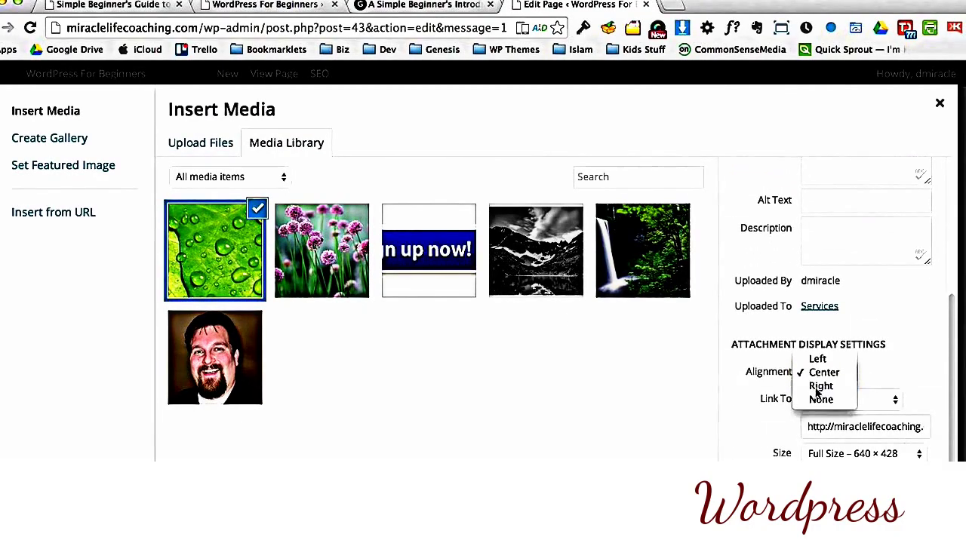
click(868, 400)
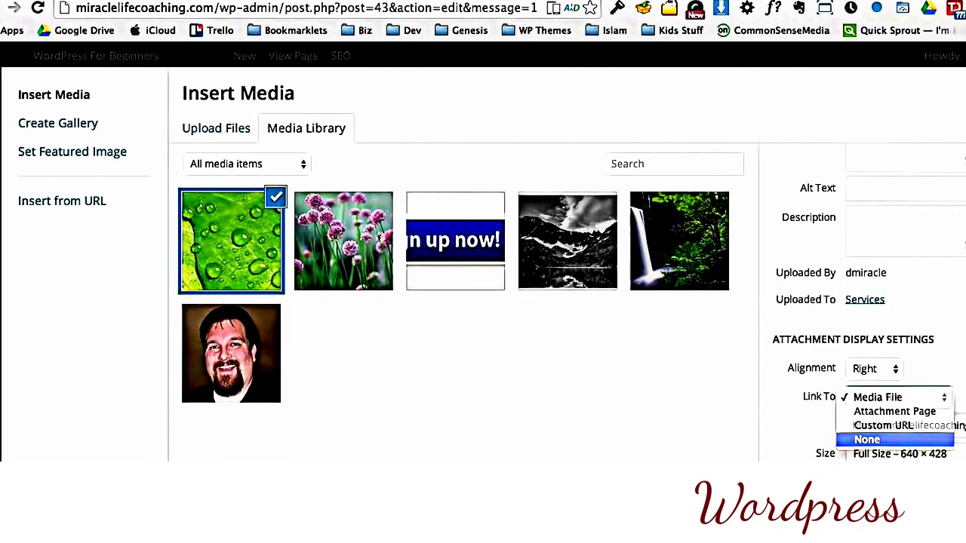
click(849, 450)
click(898, 498)
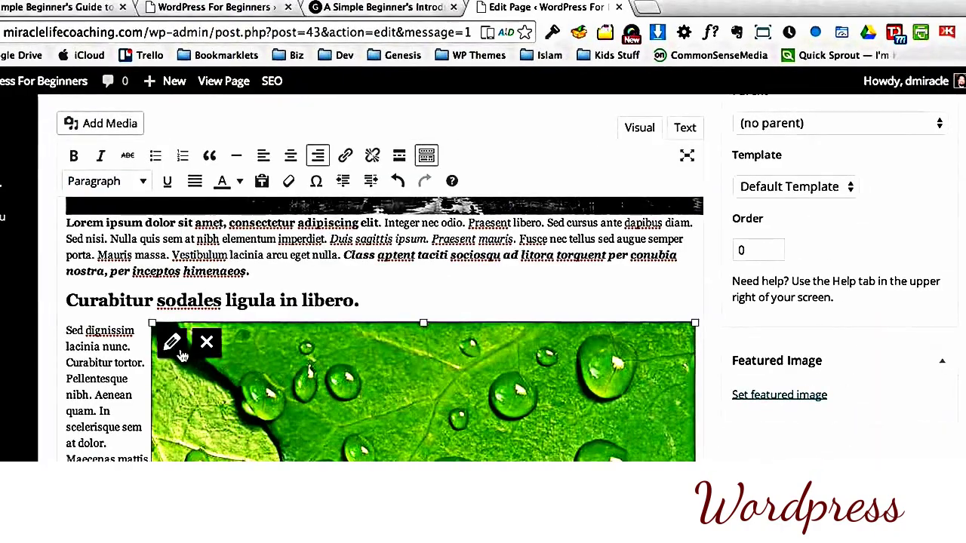
Step: Resize the ivy image to a custom 350 px width and update the Services page
click(179, 347)
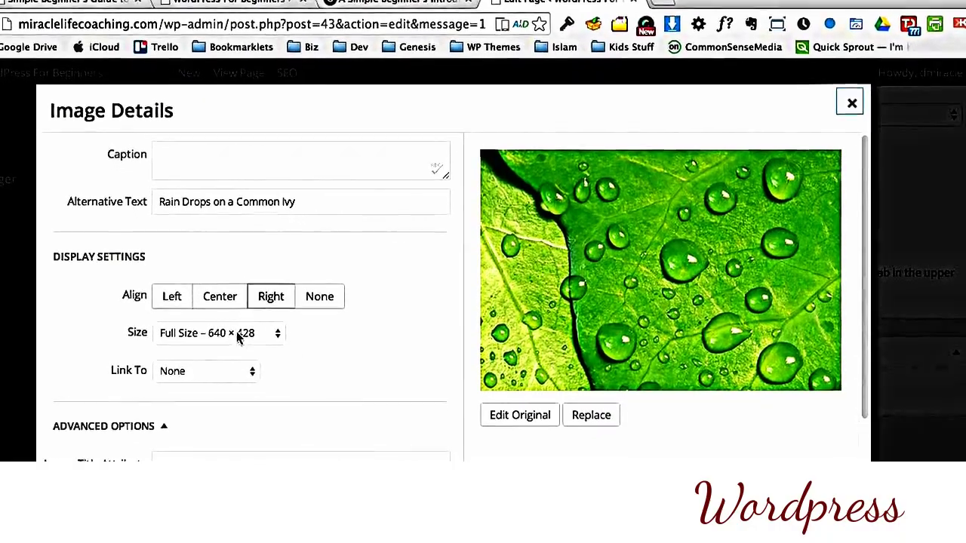
click(241, 337)
click(198, 341)
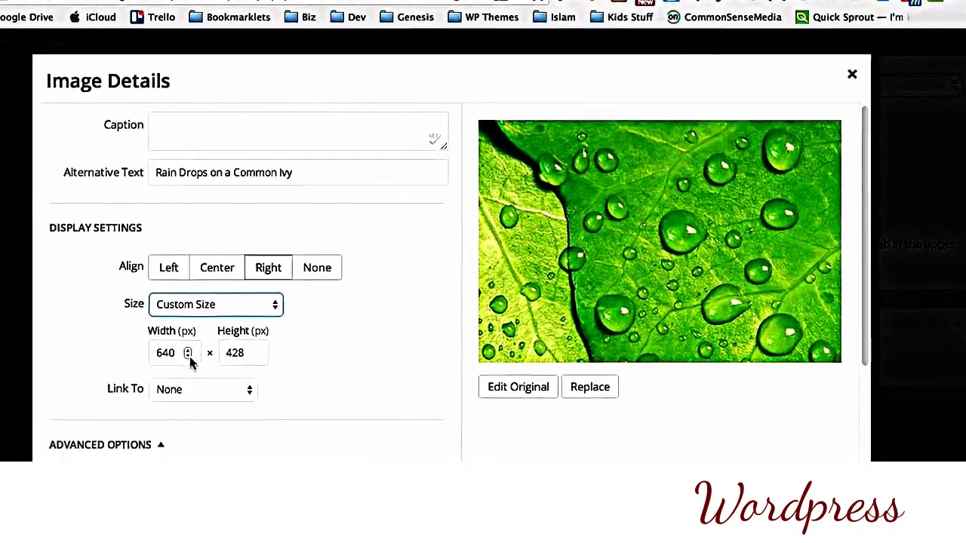
double_click(172, 349)
text(350)
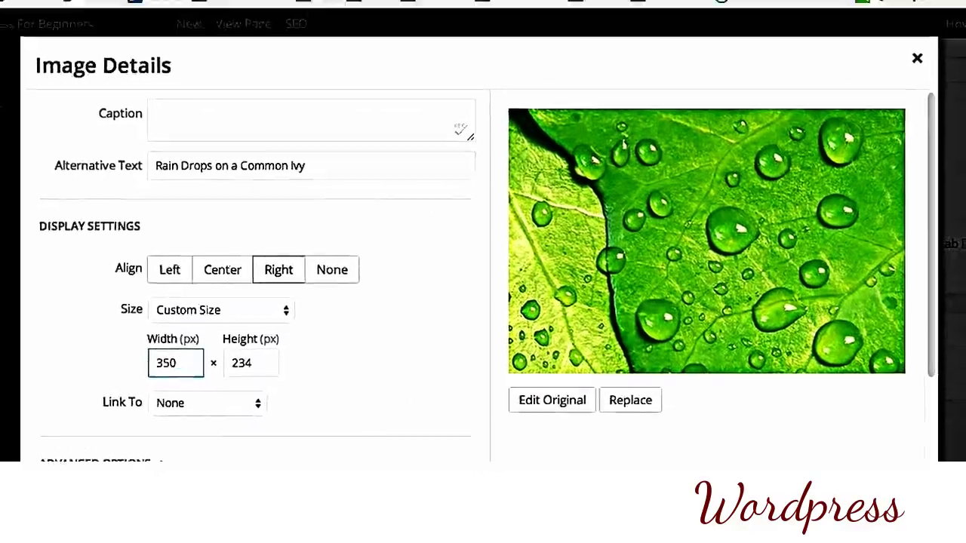
click(879, 498)
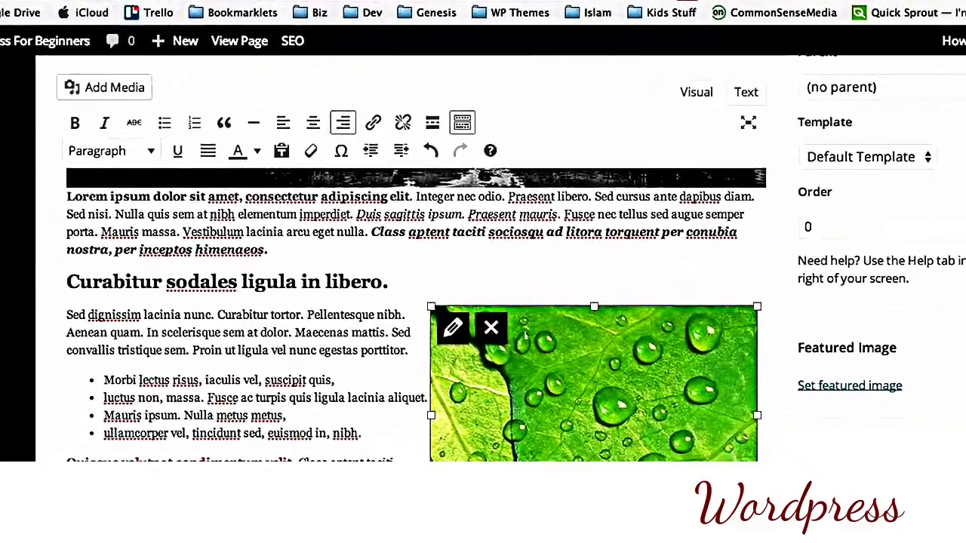
scroll(875, 302, up, 5)
click(955, 185)
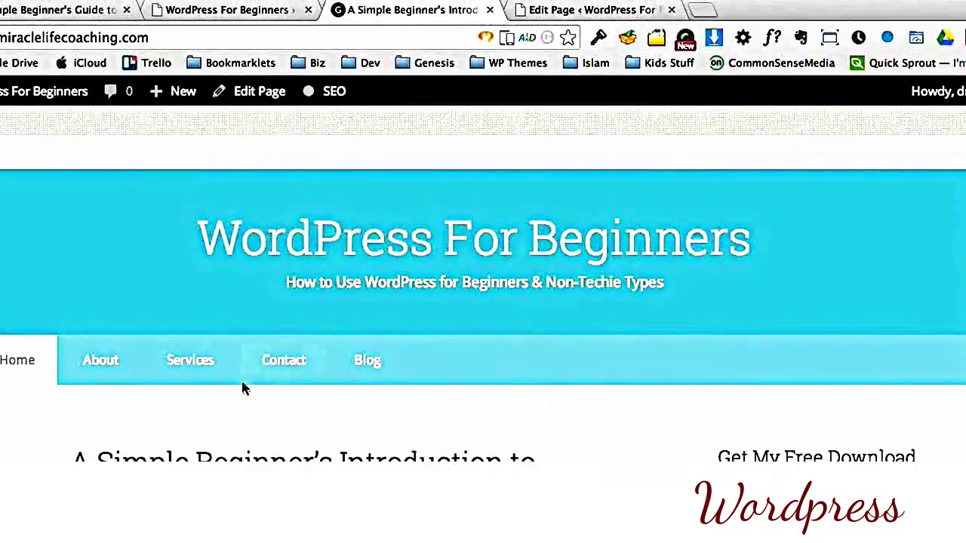
Step: Open the live Services page and inspect its heading, bulleted list and Quisque paragraph
click(207, 363)
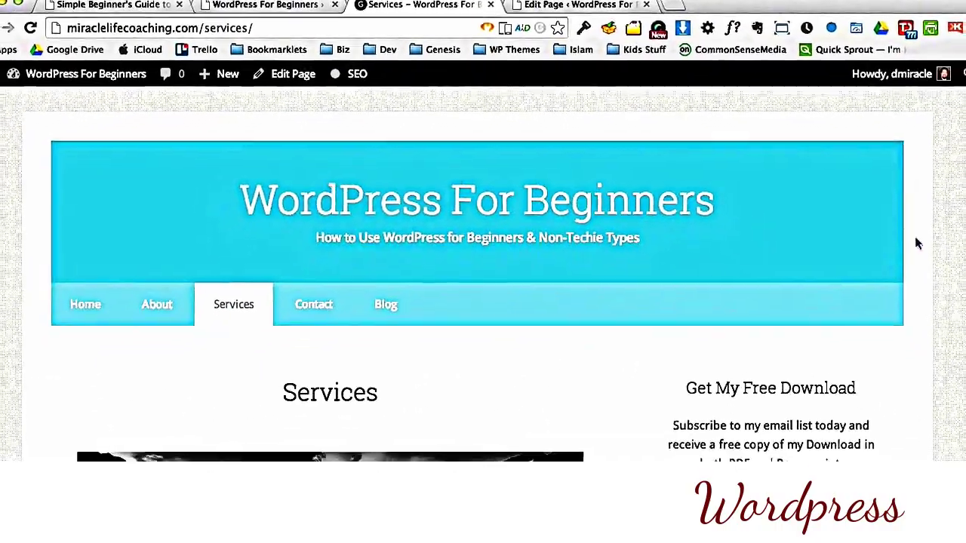
scroll(483, 302, down, 10)
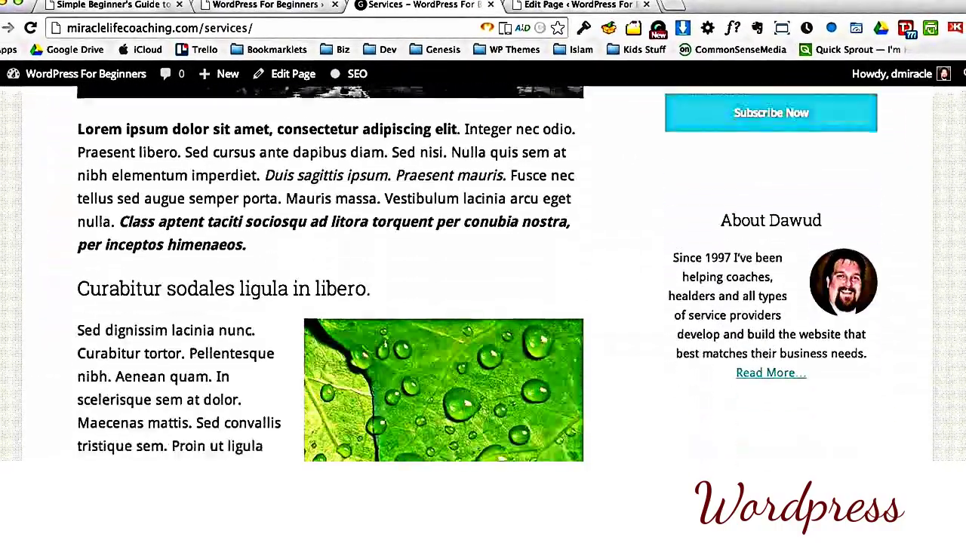
scroll(483, 302, up, 4)
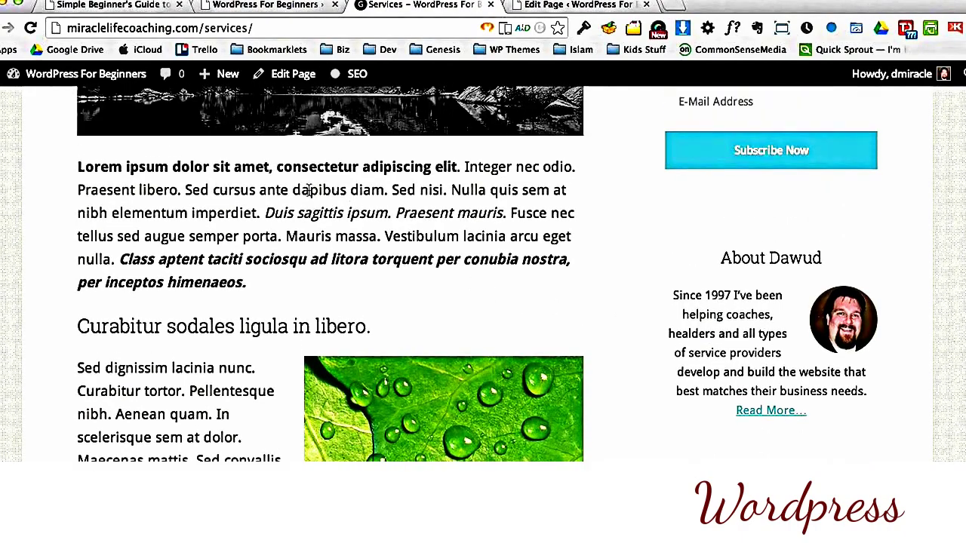
click(436, 321)
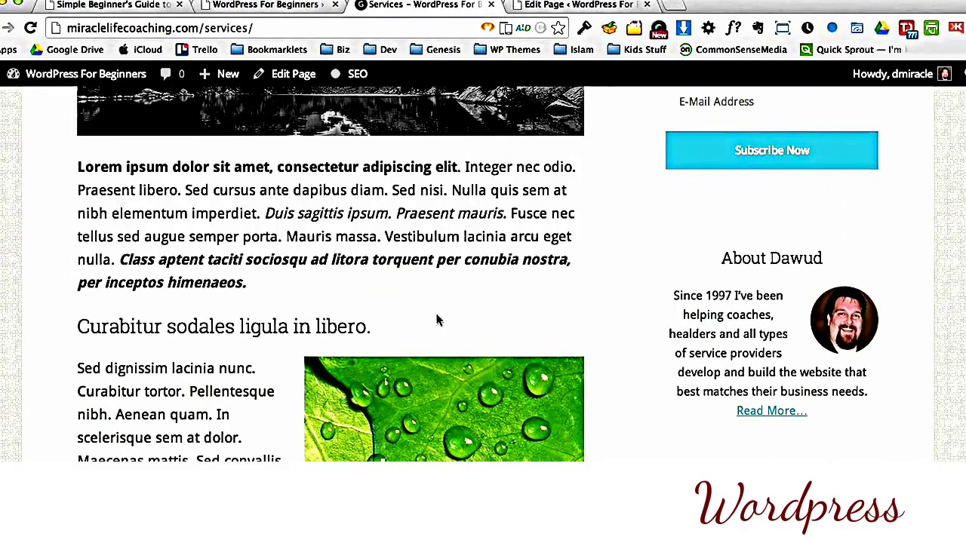
click(305, 339)
scroll(332, 301, down, 5)
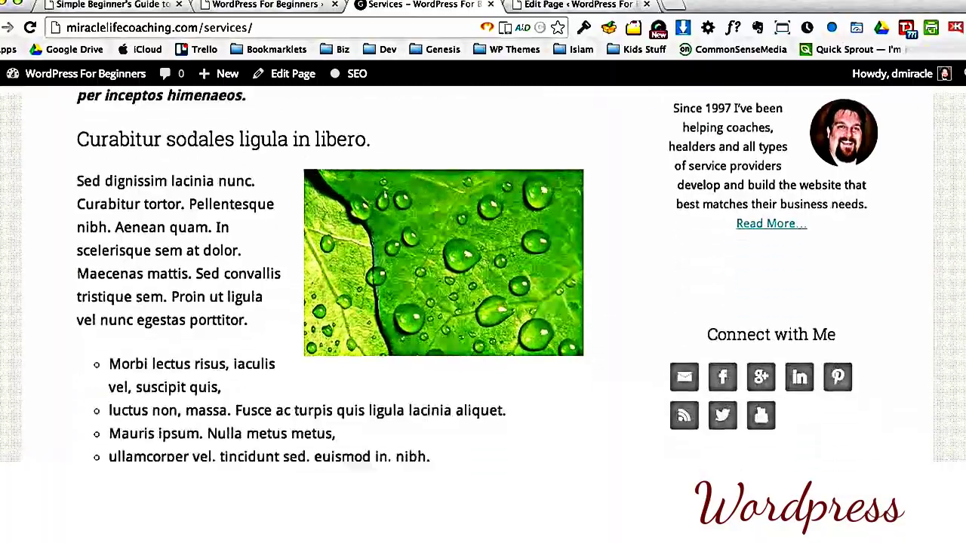
drag(152, 239, 216, 320)
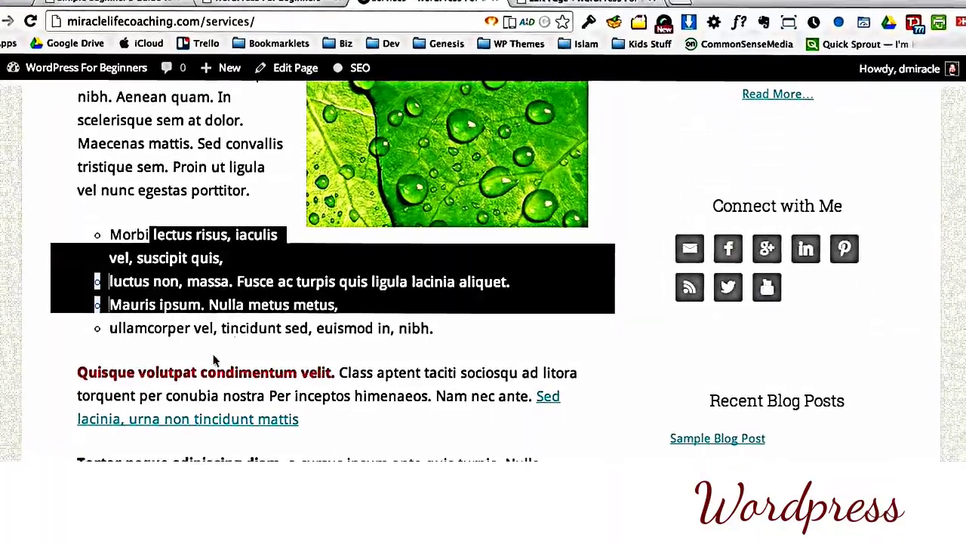
drag(100, 376, 328, 424)
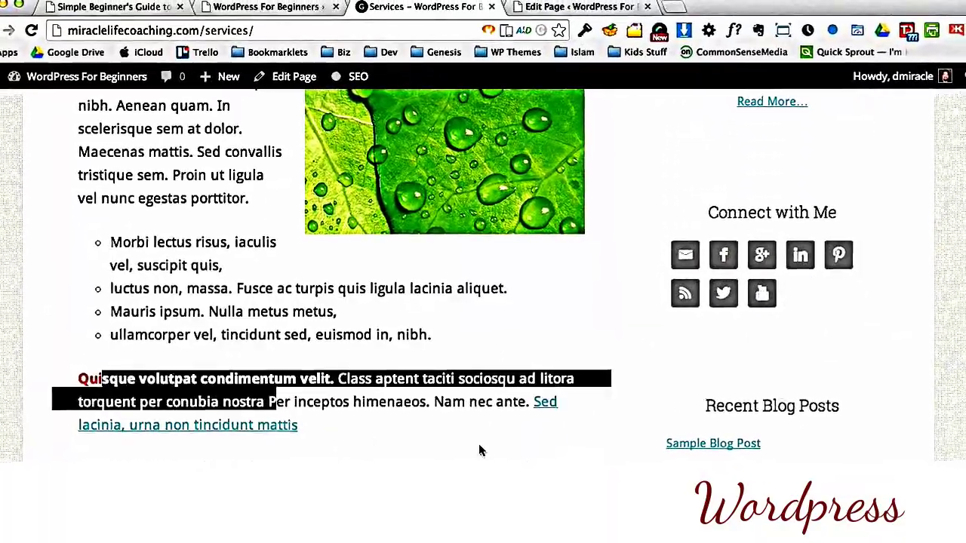
click(478, 448)
Step: Scroll through the rest of the live page, then reopen Services from the site navigation
scroll(332, 272, down, 8)
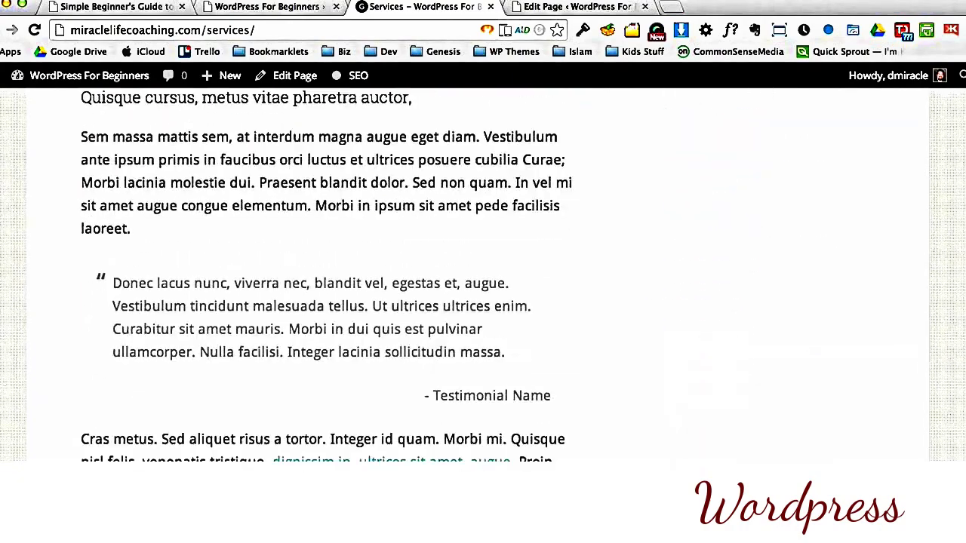
scroll(332, 272, up, 9)
scroll(448, 208, up, 6)
scroll(448, 207, down, 3)
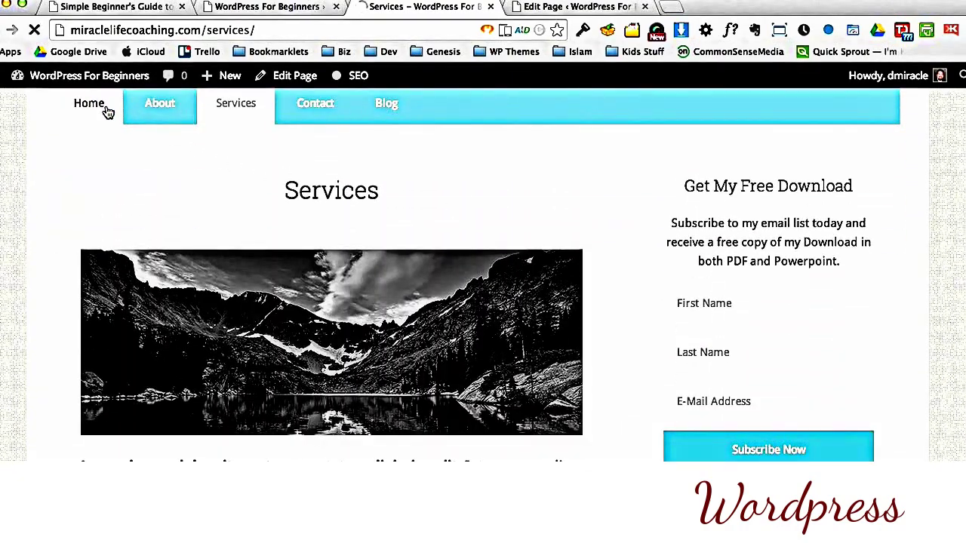
scroll(960, 441, down, 15)
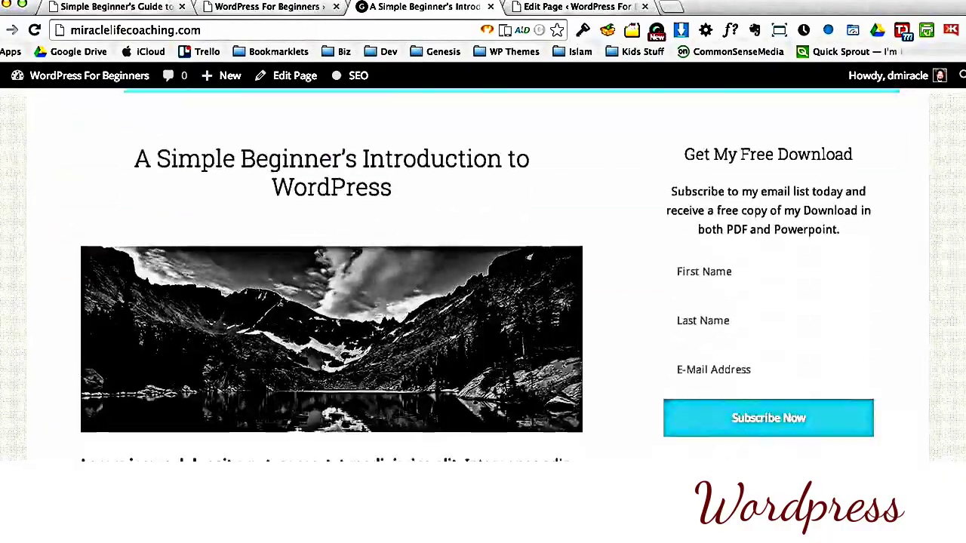
scroll(960, 441, down, 3)
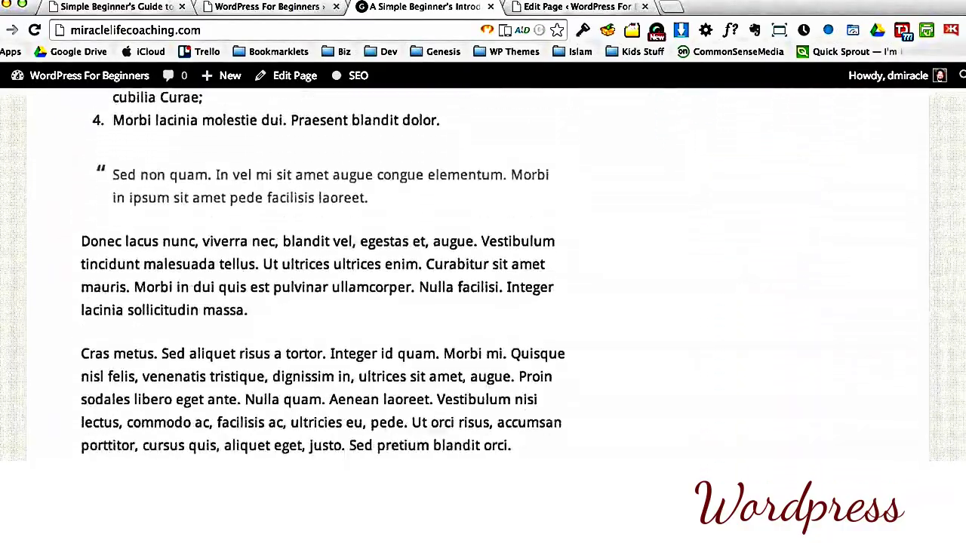
scroll(943, 301, up, 15)
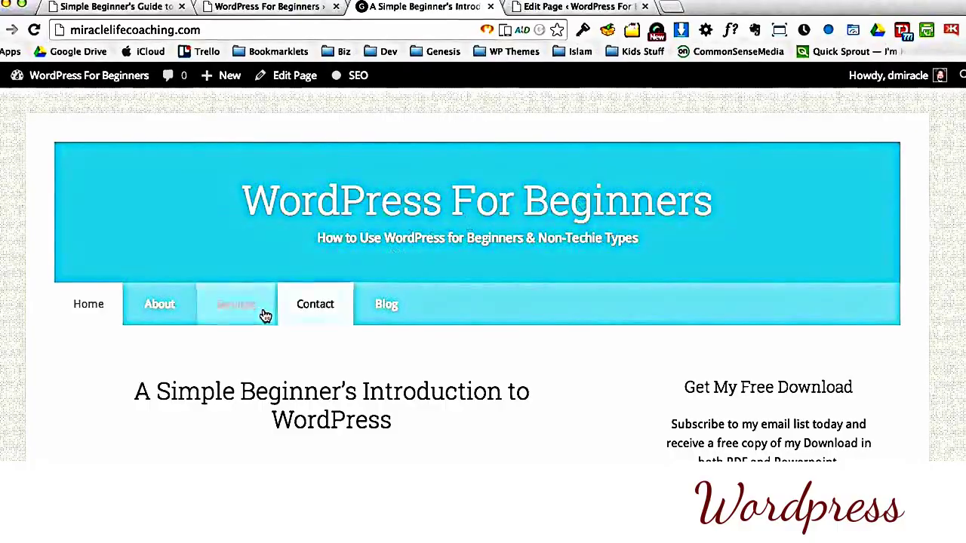
click(235, 316)
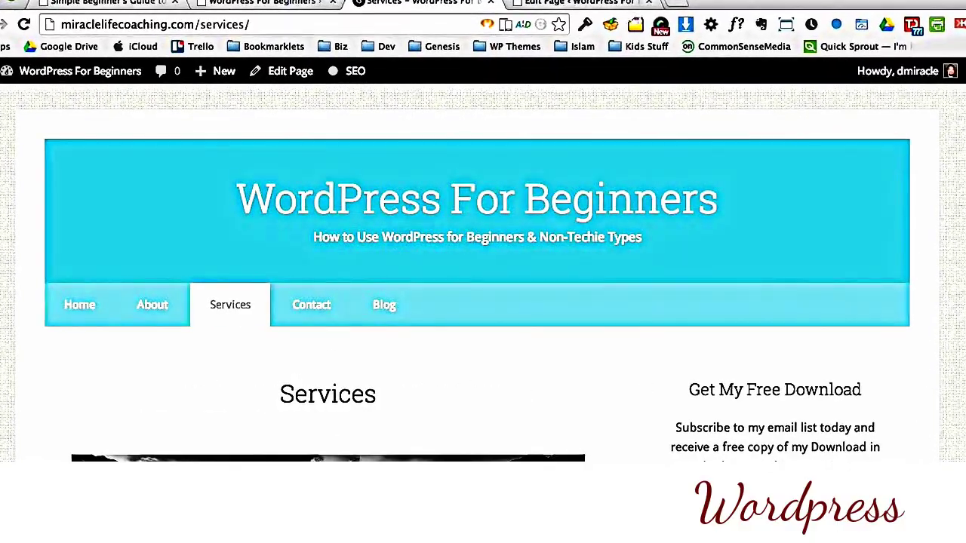
scroll(483, 301, down, 10)
scroll(483, 302, up, 6)
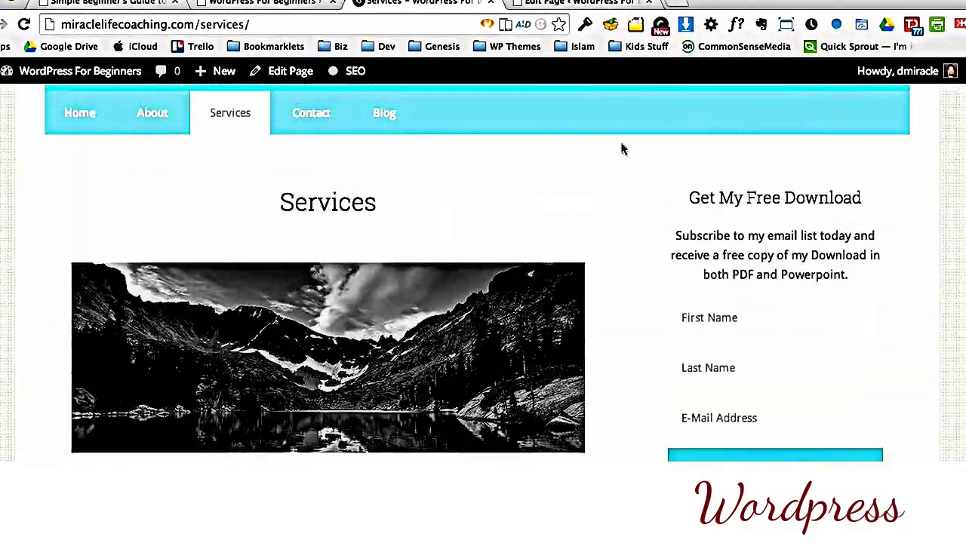
Step: Back in the page editor, pick the Sign up now button image from the media library
key(ctrl+Tab)
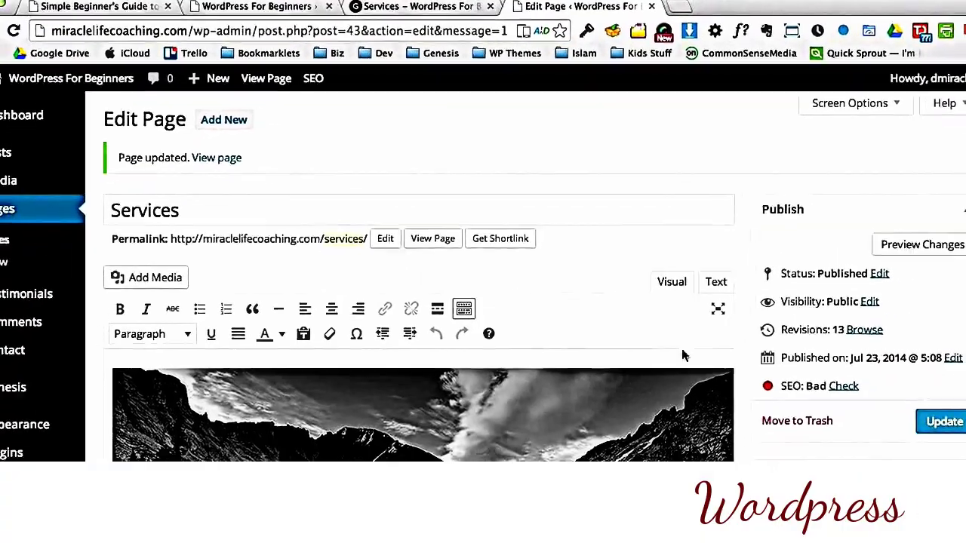
scroll(422, 302, down, 5)
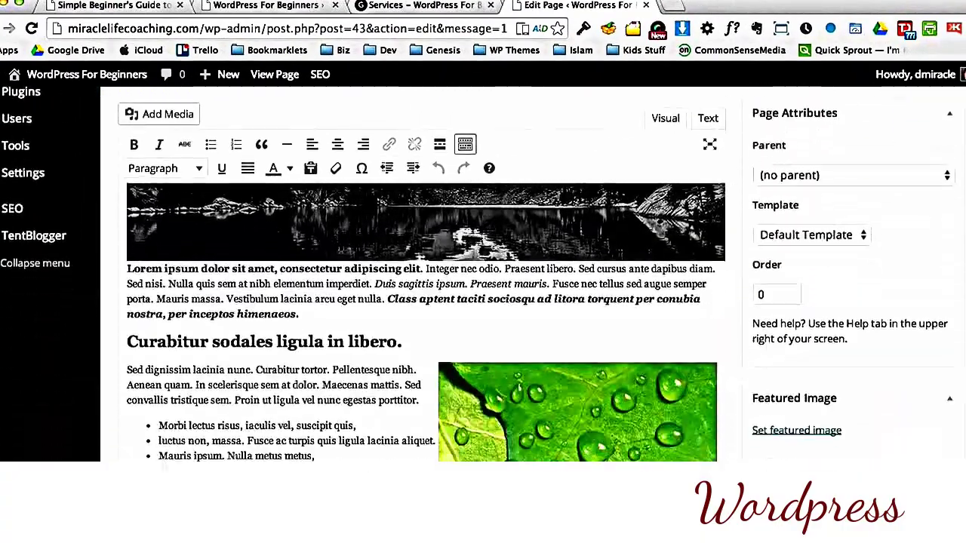
scroll(423, 302, down, 8)
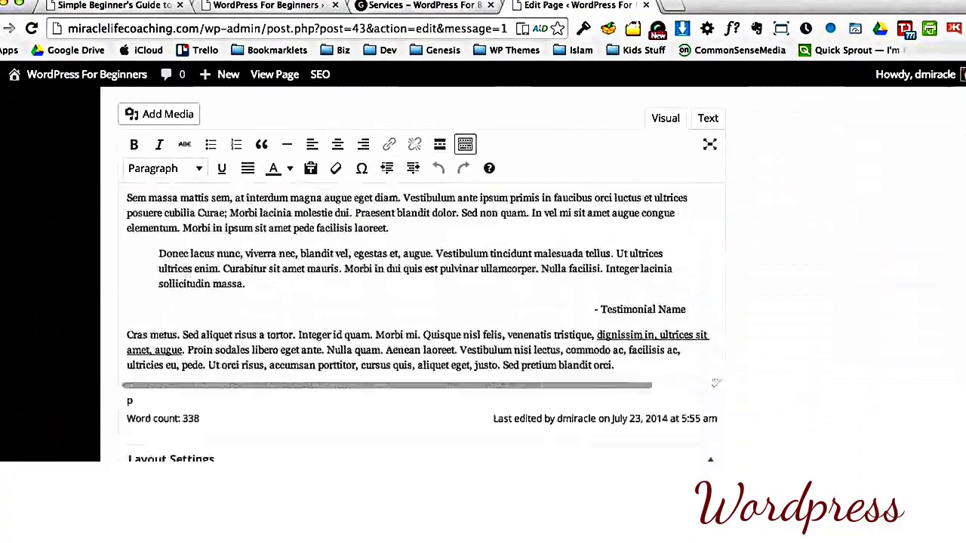
scroll(703, 387, up, 1)
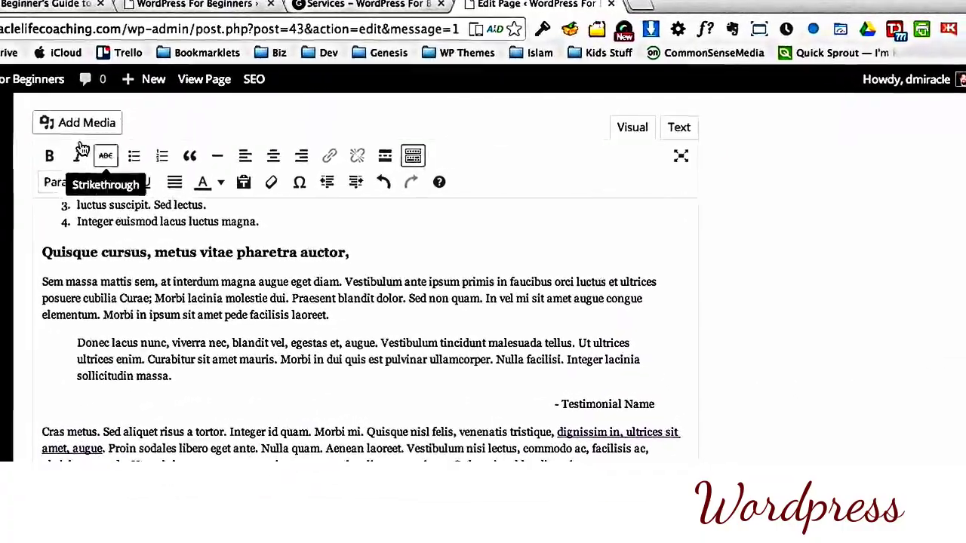
click(76, 122)
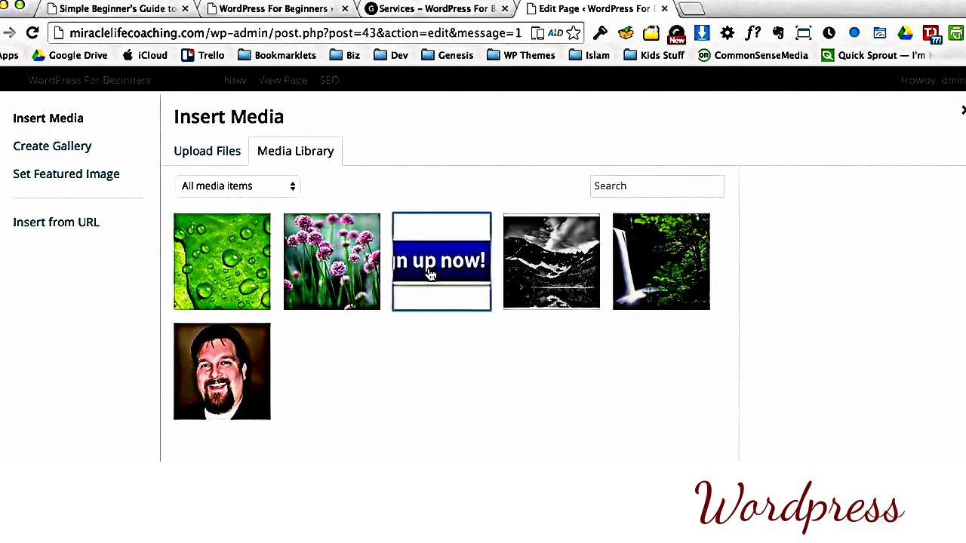
click(430, 275)
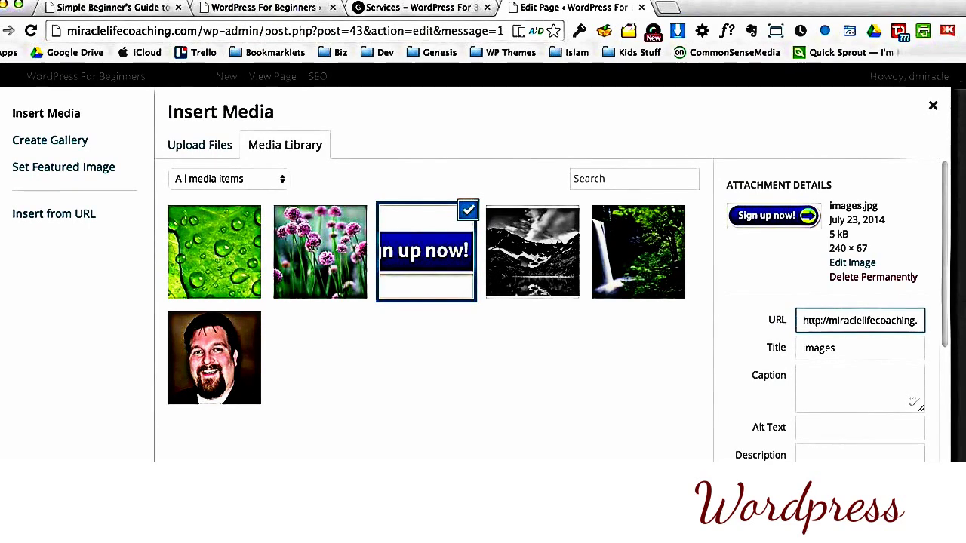
Step: Insert the Sign up now image centered with Link To set to None
scroll(943, 298, down, 5)
scroll(830, 300, up, 4)
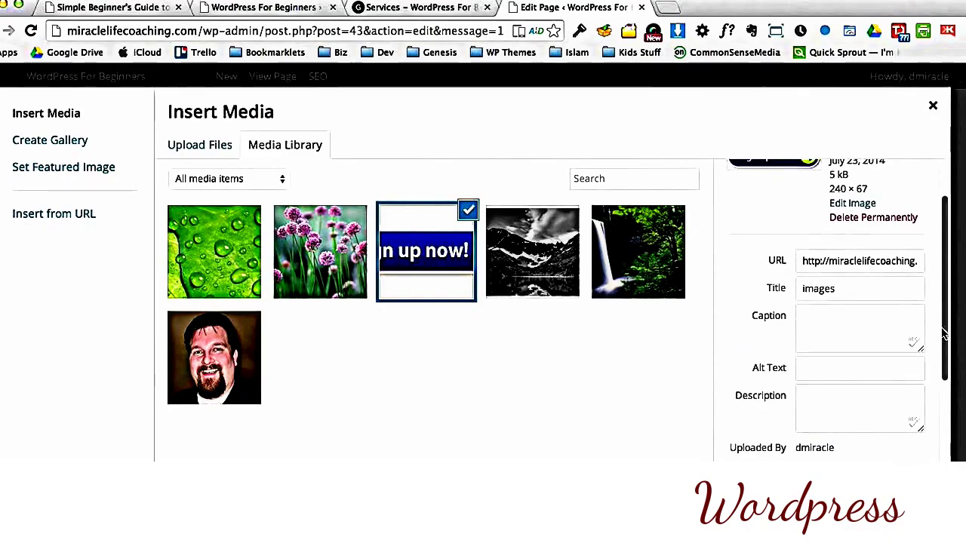
scroll(949, 302, down, 5)
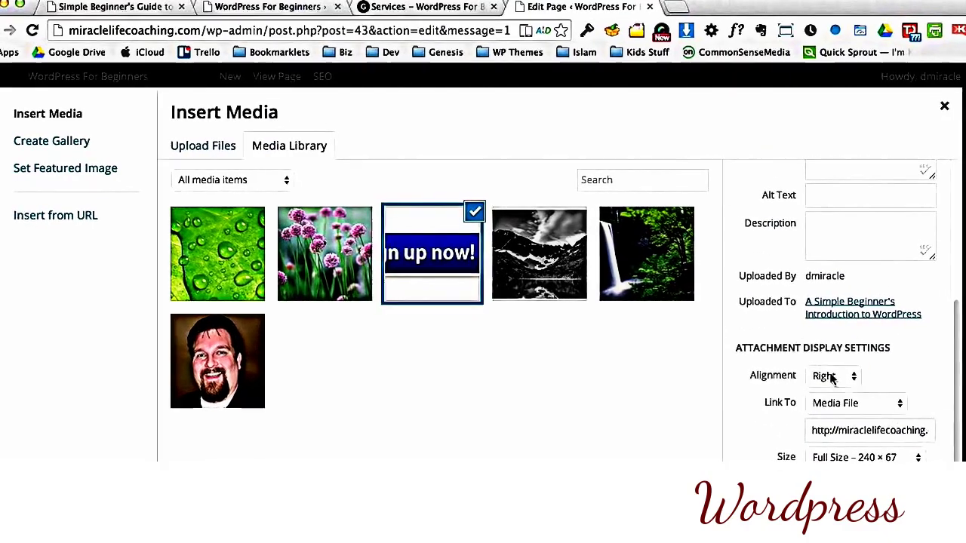
click(832, 378)
click(830, 364)
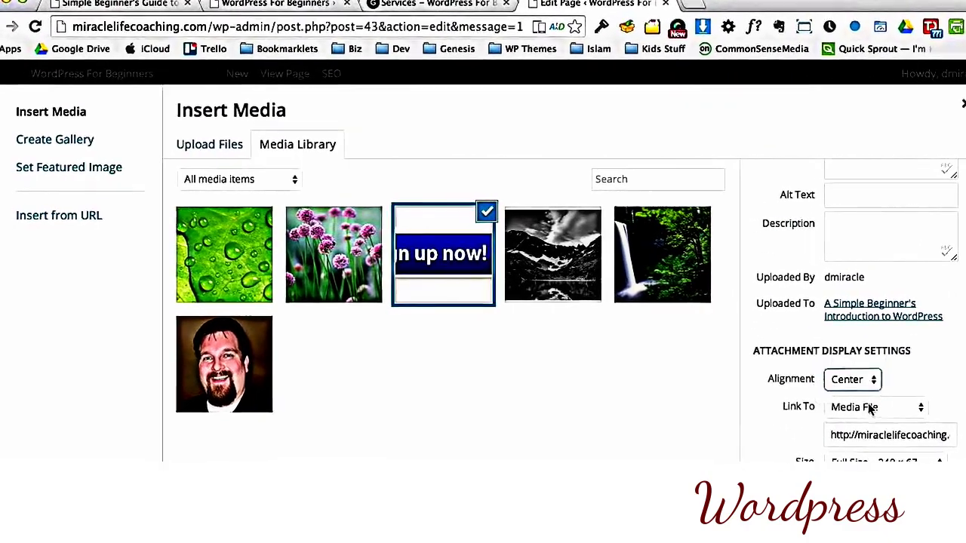
click(857, 403)
click(866, 453)
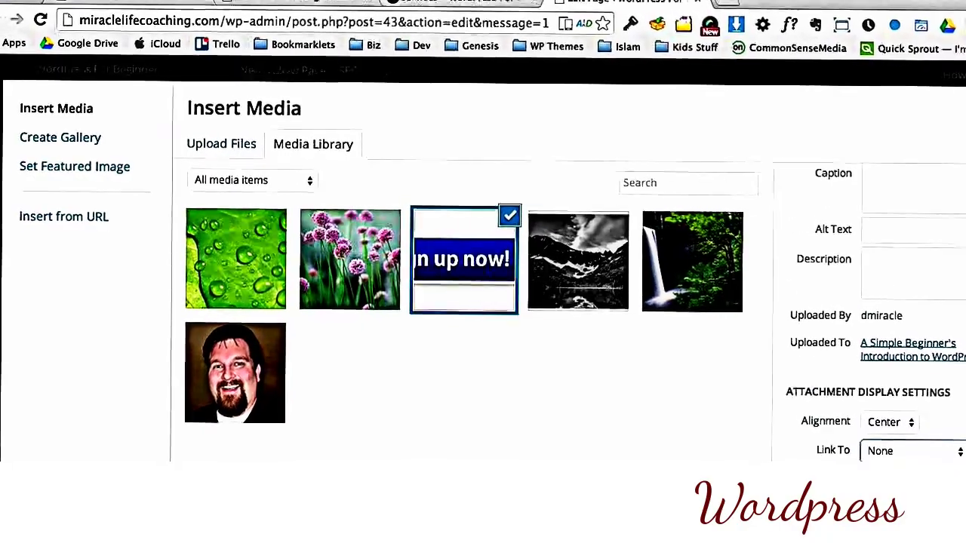
click(917, 501)
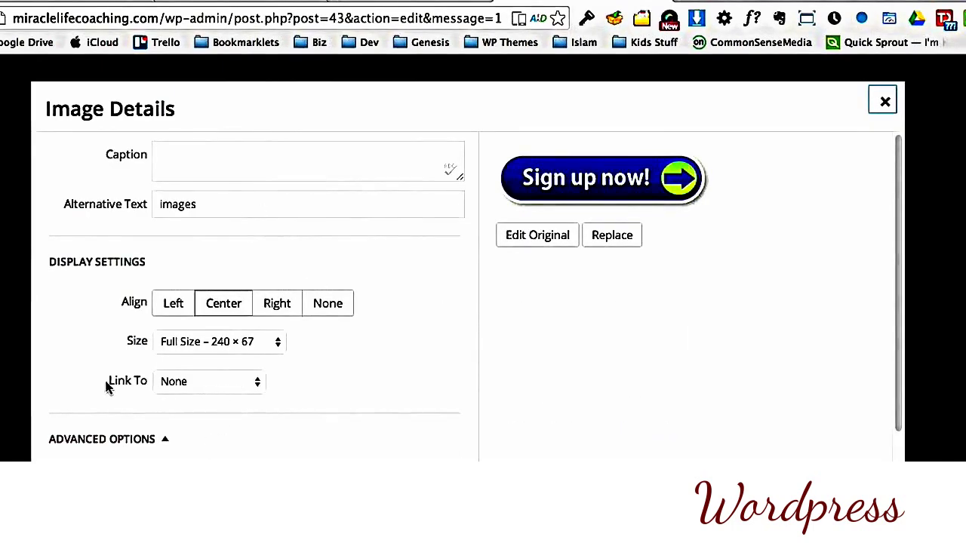
Step: Link the Sign up now button image to a custom Website Without Overwhelm program URL
click(181, 380)
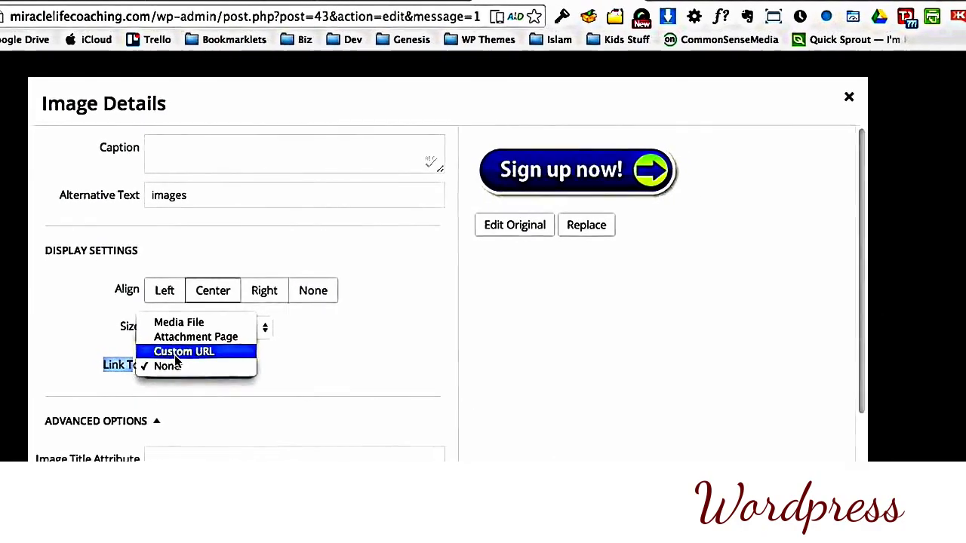
click(189, 349)
click(176, 389)
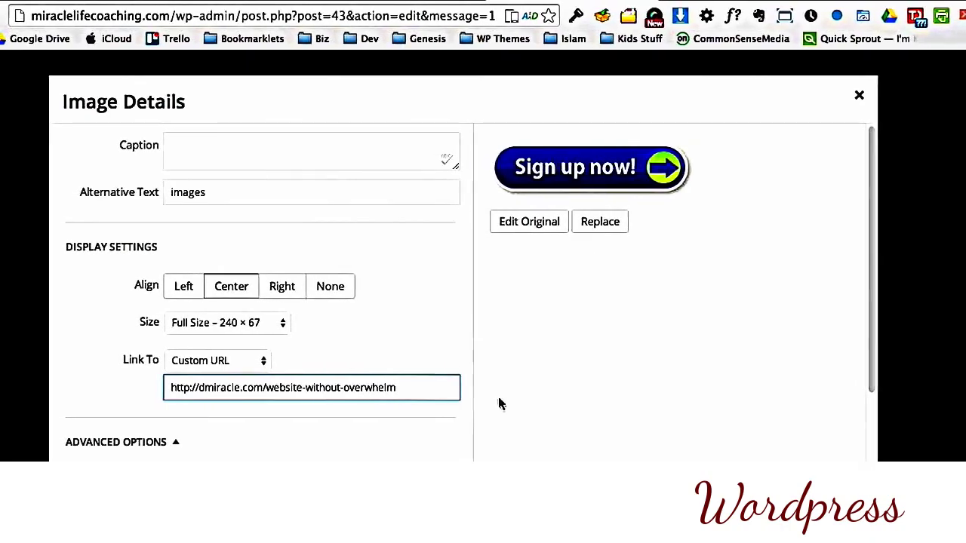
key(Escape)
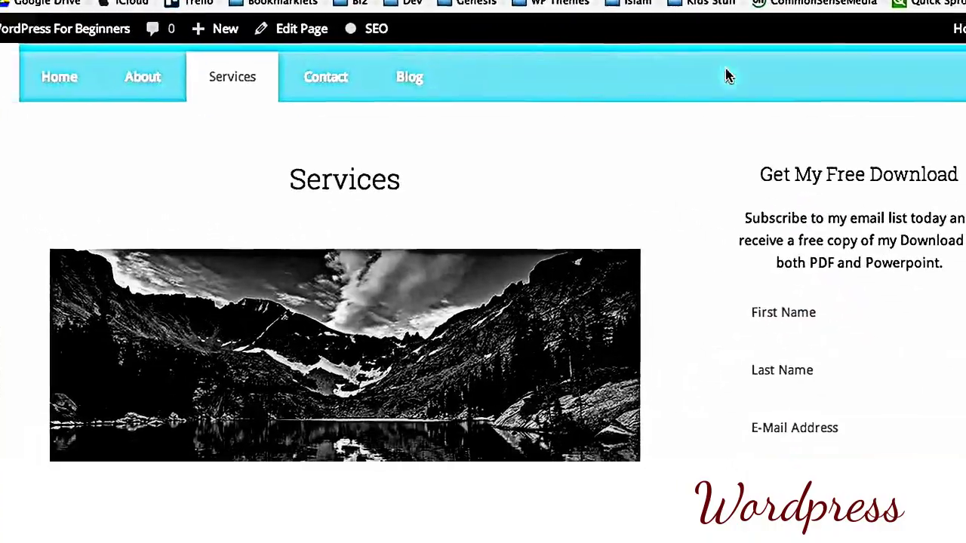
Step: Test the live Sign up now button to confirm it opens the Website Without Overwhelm page
scroll(372, 209, down, 20)
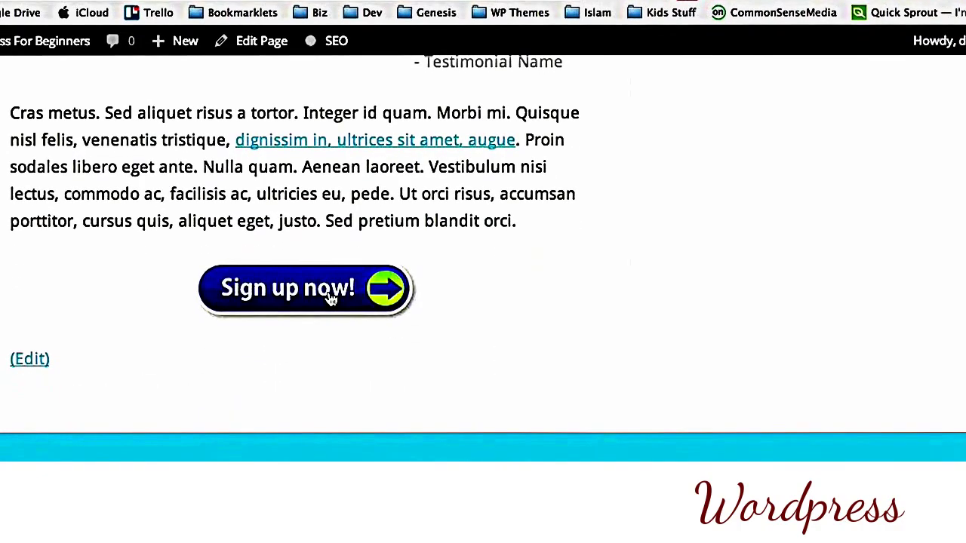
click(329, 292)
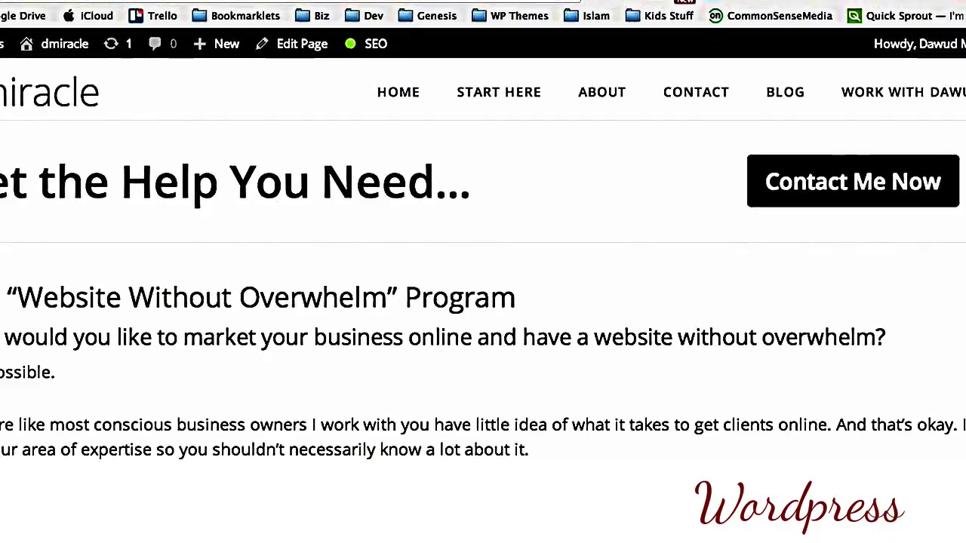
scroll(483, 286, down, 15)
scroll(483, 287, up, 10)
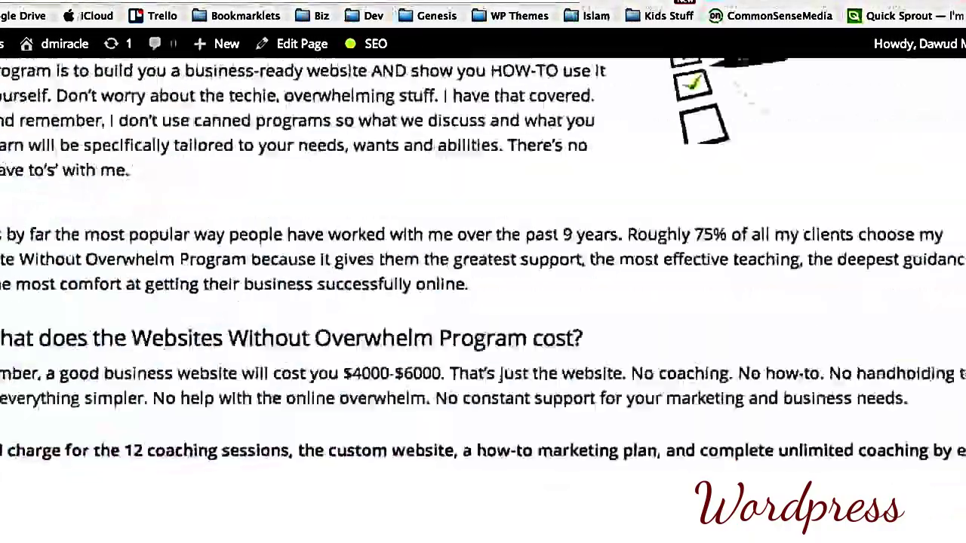
scroll(483, 287, up, 15)
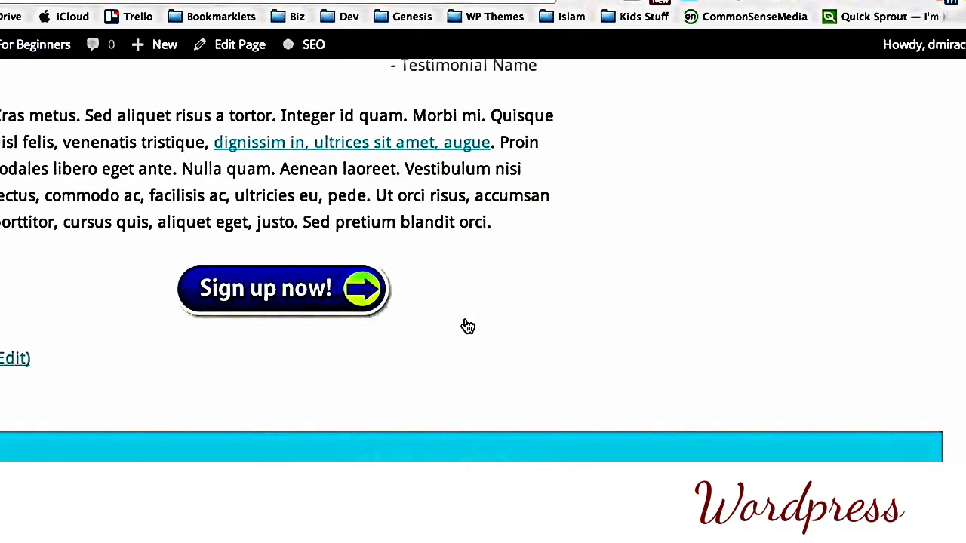
scroll(471, 260, up, 5)
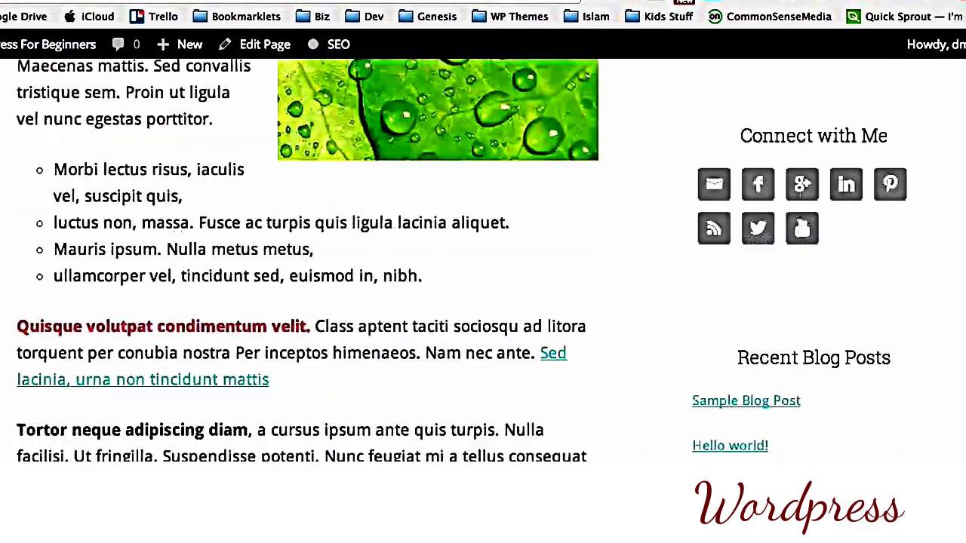
scroll(483, 286, up, 10)
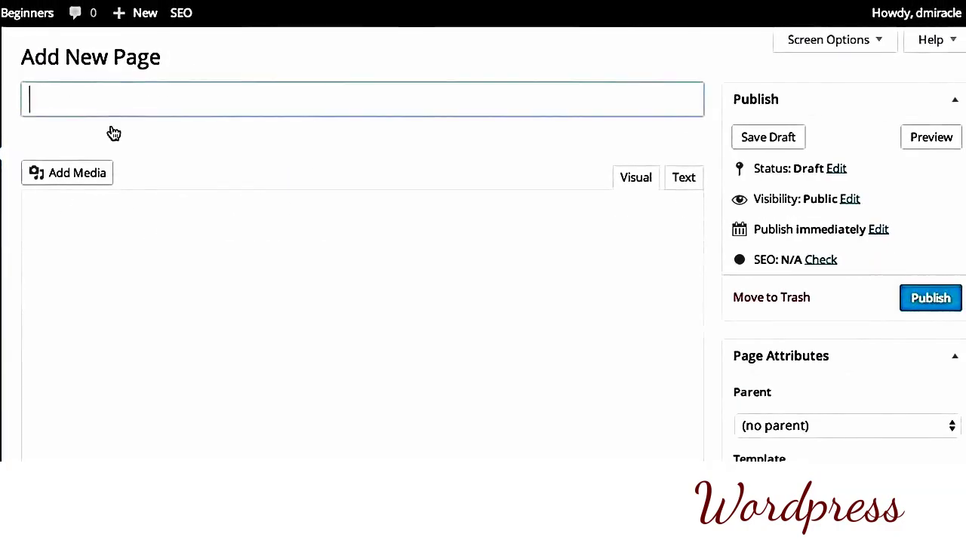
Step: Title the new page 'New Page' and type 'Text' as its body
click(118, 99)
text(New)
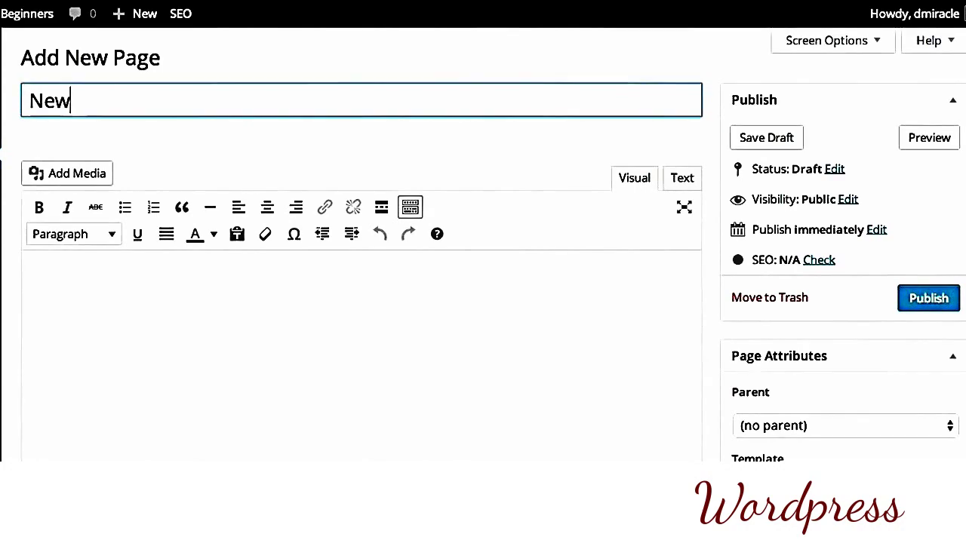
text( page)
key(BackSpace)
key(BackSpace)
key(BackSpace)
key(BackSpace)
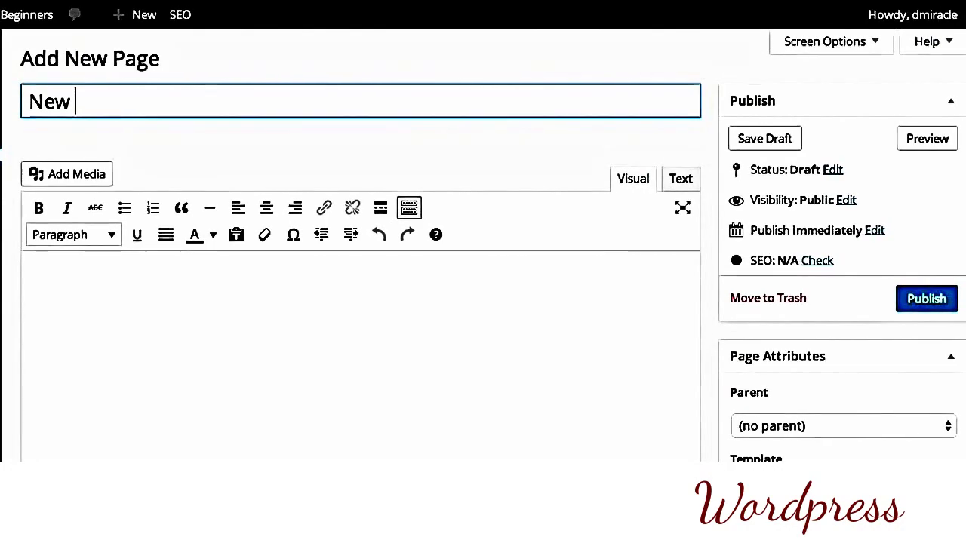
text(Page)
click(222, 278)
text(Text)
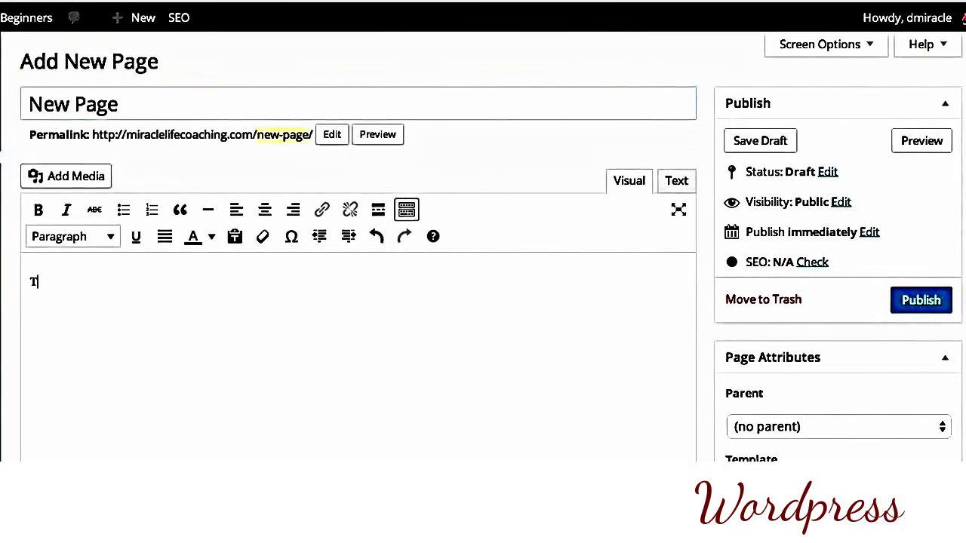
Step: Publish New Page and reload the live site to check its menu bar
click(918, 301)
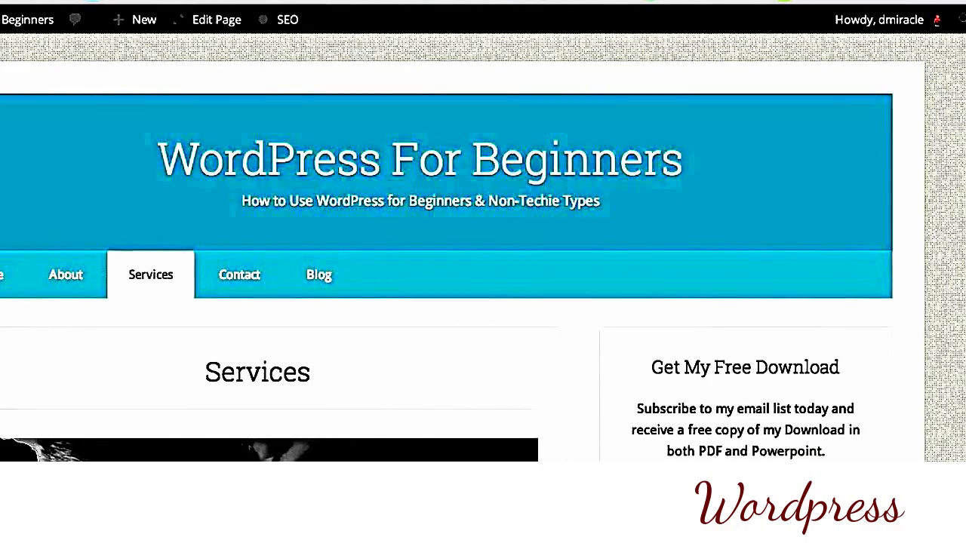
key(super+r)
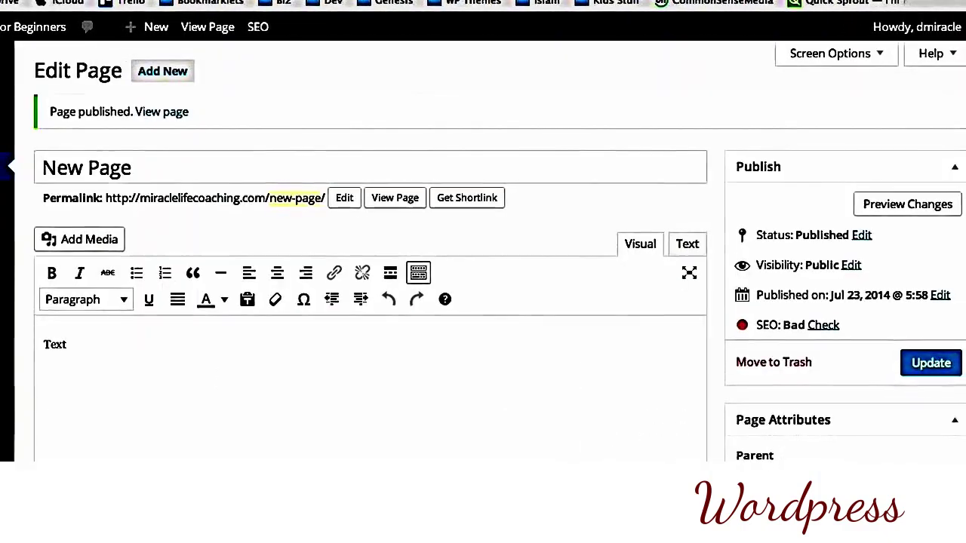
mouse_move(26, 435)
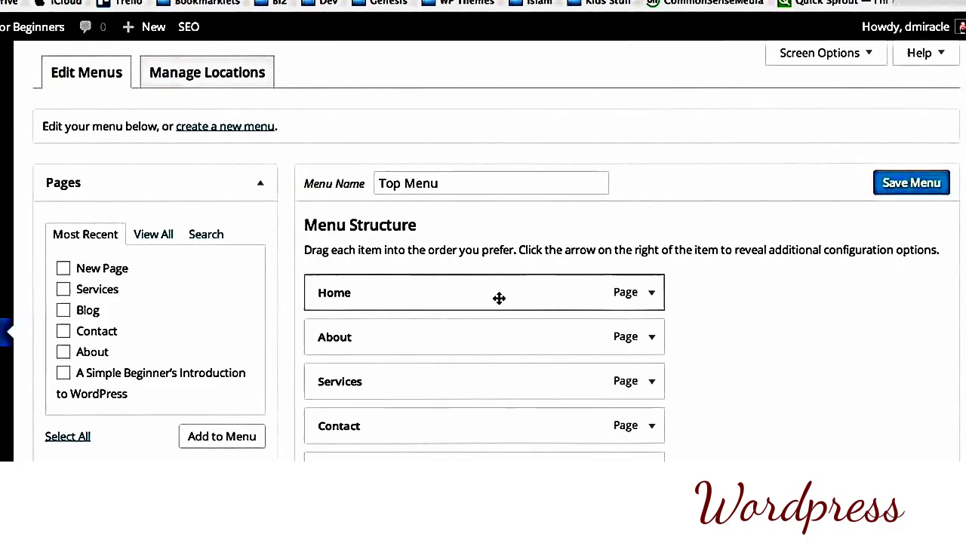
Step: Drag New Page under About in the Top Menu, save, then change its navigation label to 'Services #2'
drag(533, 472, 545, 392)
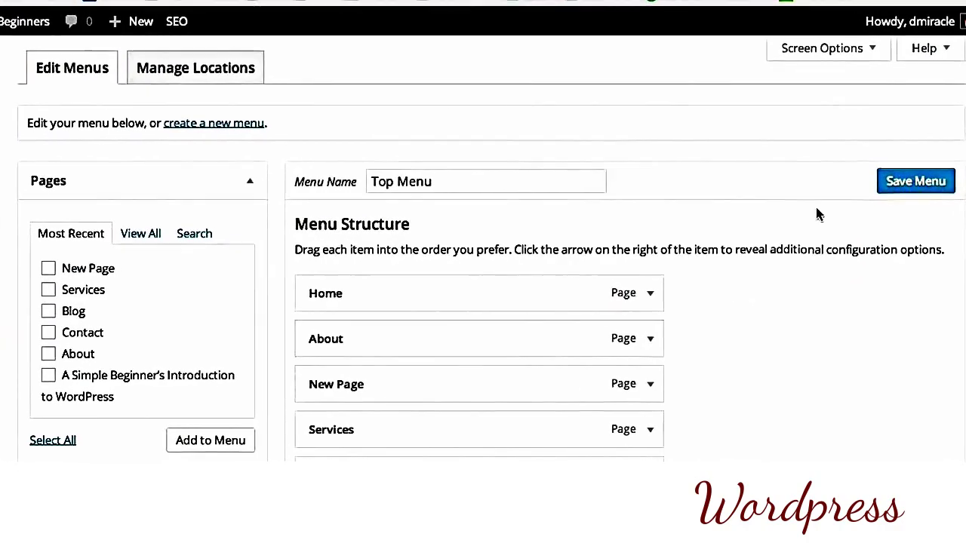
click(912, 187)
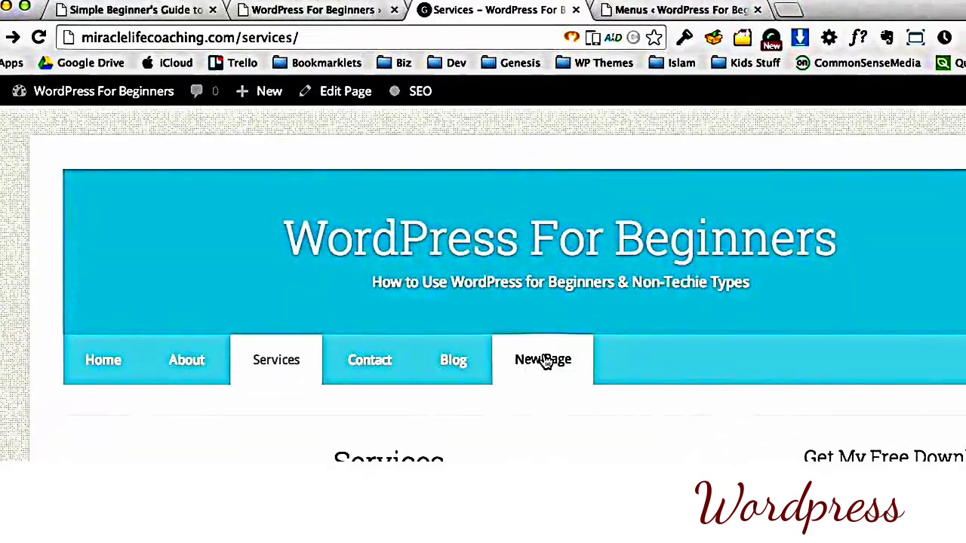
click(546, 362)
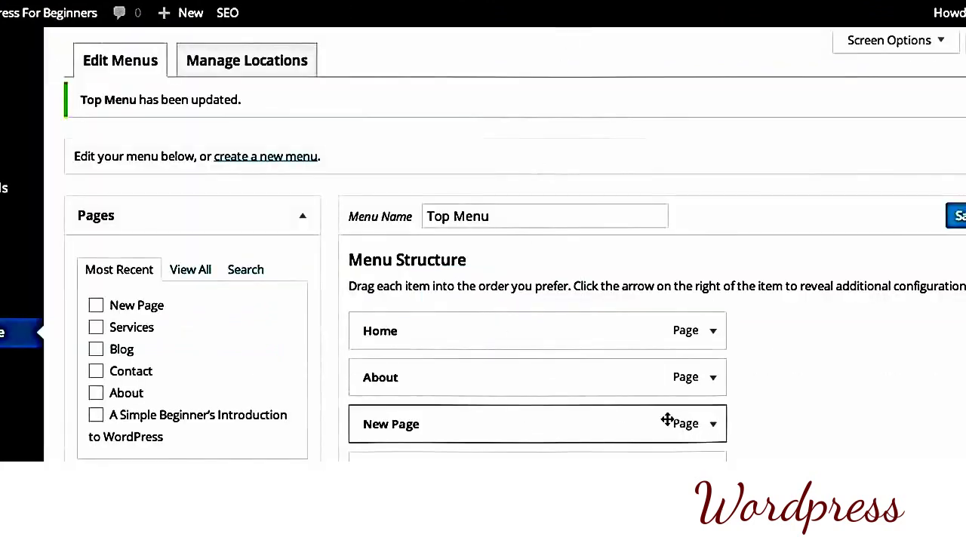
click(712, 424)
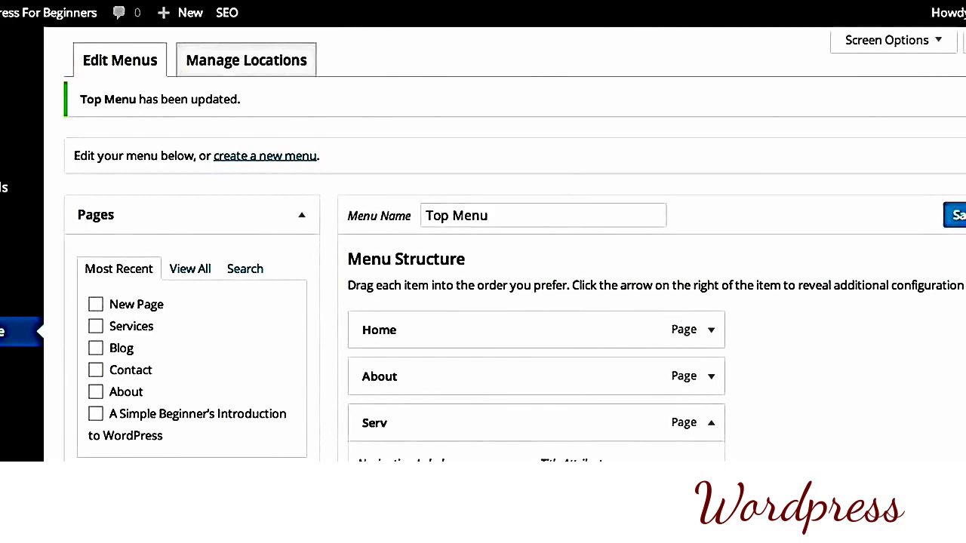
text(ices #2)
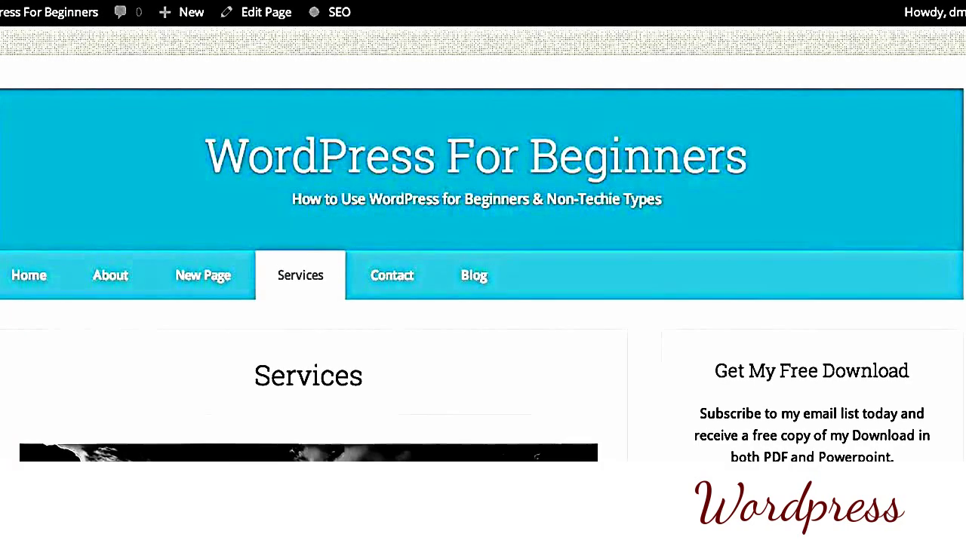
Step: Reload the live Services page to check that 'Services #2' now appears after About
key(super+r)
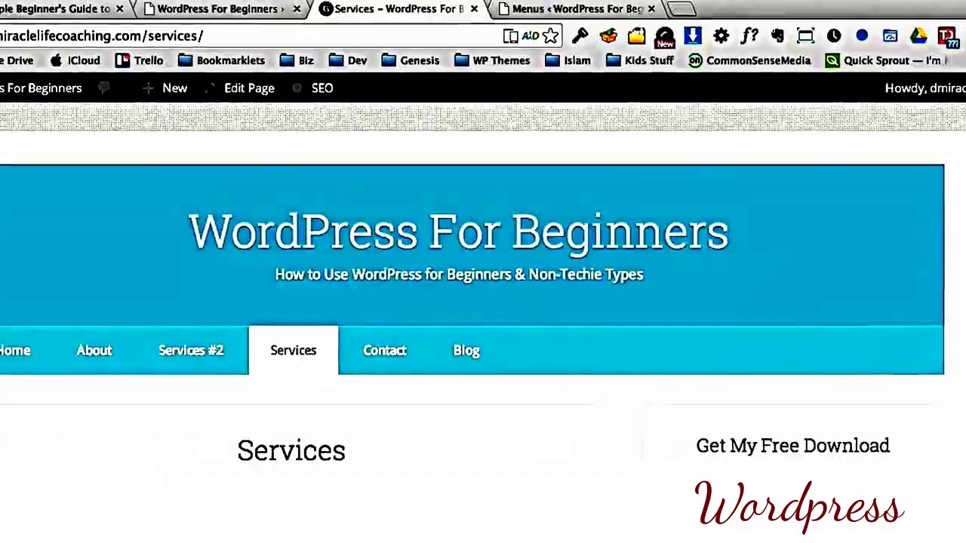